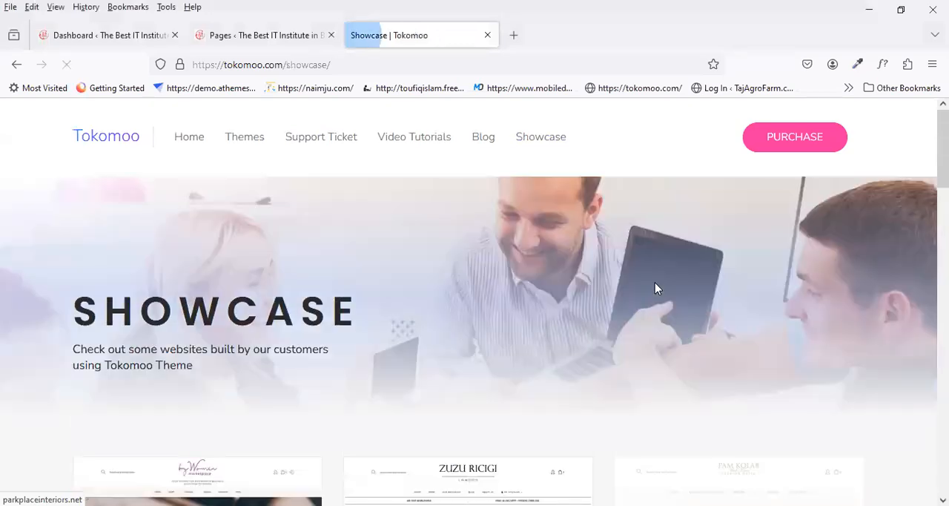
Step: Examine the Tokomoo Showcase page from its header and banner down through the customer website thumbnails
scroll(655, 286, "down", 5)
scroll(657, 288, "down", 3)
scroll(504, 331, "up", 3)
scroll(301, 382, "down", 5)
scroll(301, 383, "up", 5)
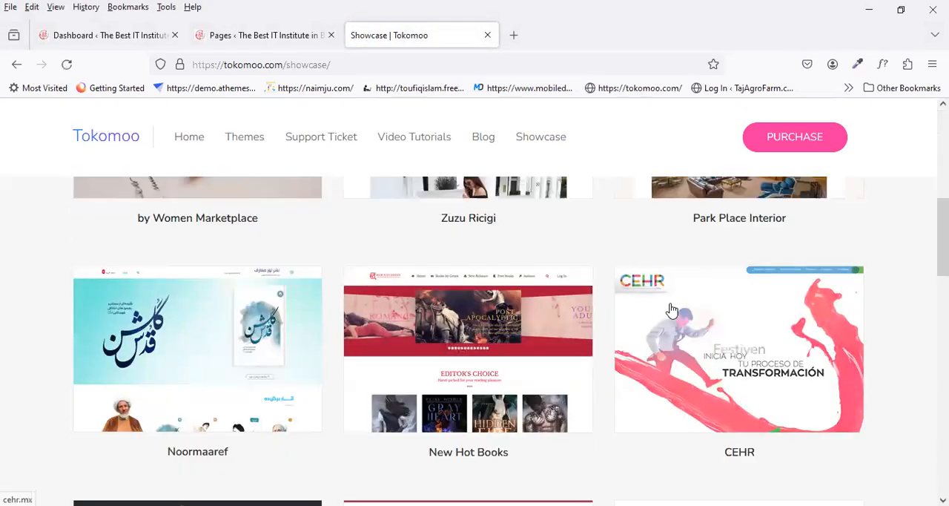
scroll(572, 320, "down", 5)
scroll(572, 320, "down", 5)
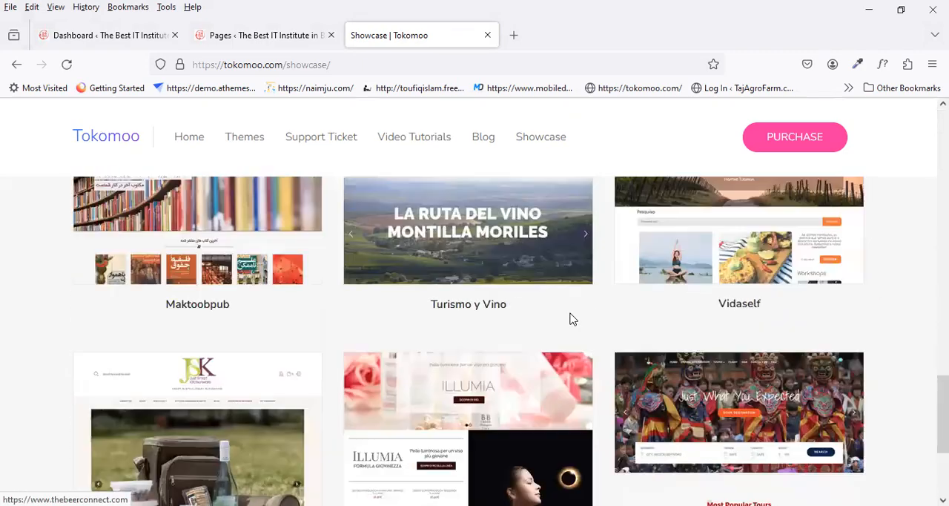
scroll(572, 319, "up", 7)
scroll(572, 320, "up", 8)
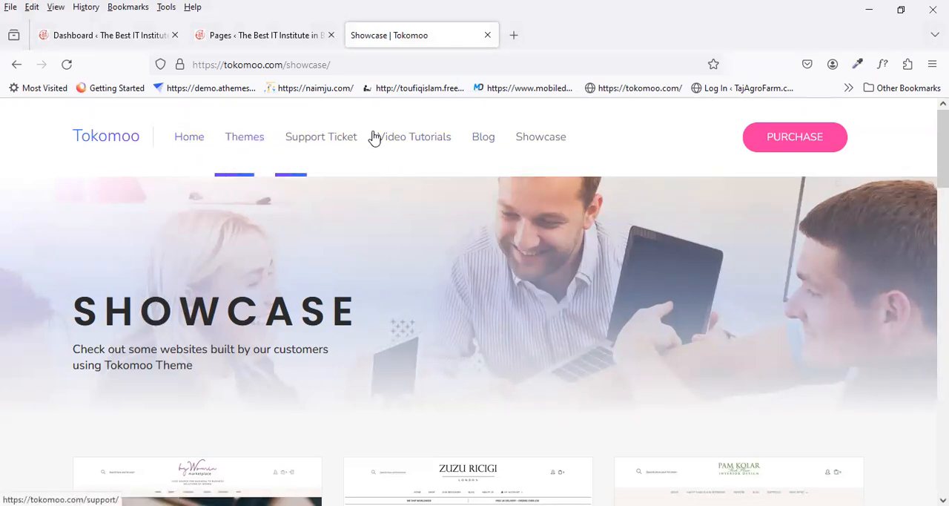
scroll(555, 292, "down", 5)
scroll(524, 320, "up", 5)
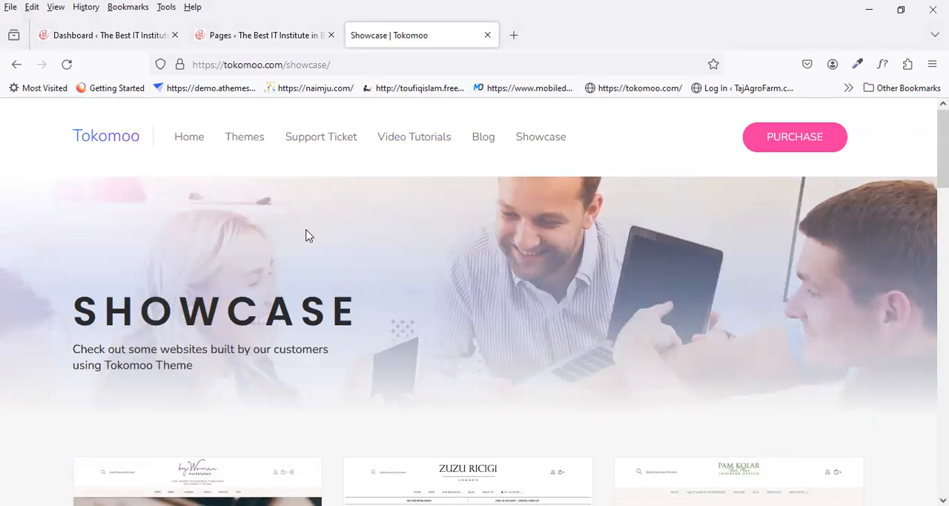
scroll(404, 245, "down", 3)
scroll(405, 245, "up", 3)
Step: Visit the Tokomoo home page, return to the Showcase page and review its banner and website entries
left_click(191, 149)
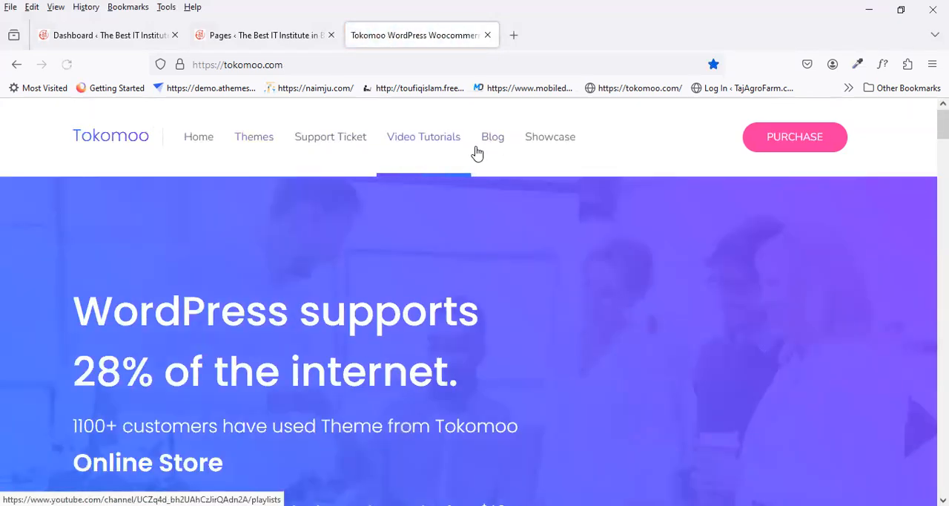
left_click(536, 139)
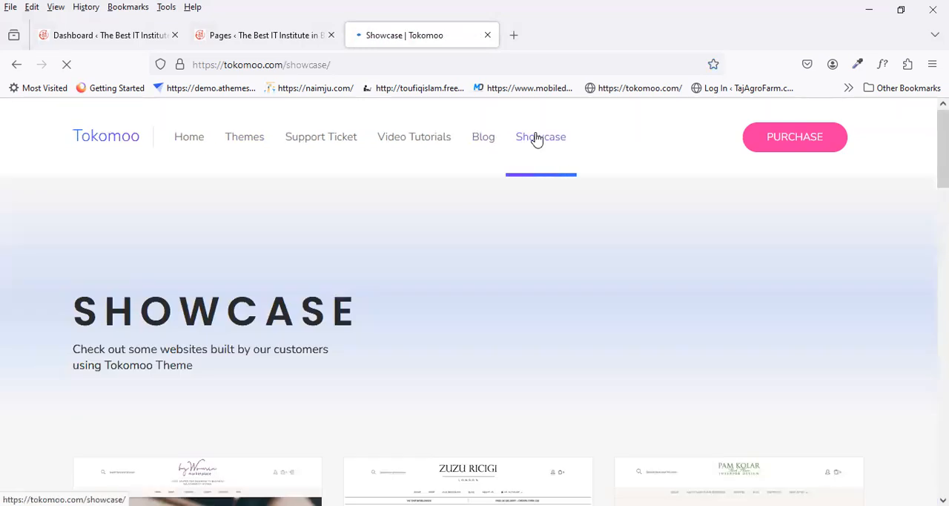
scroll(356, 290, "down", 5)
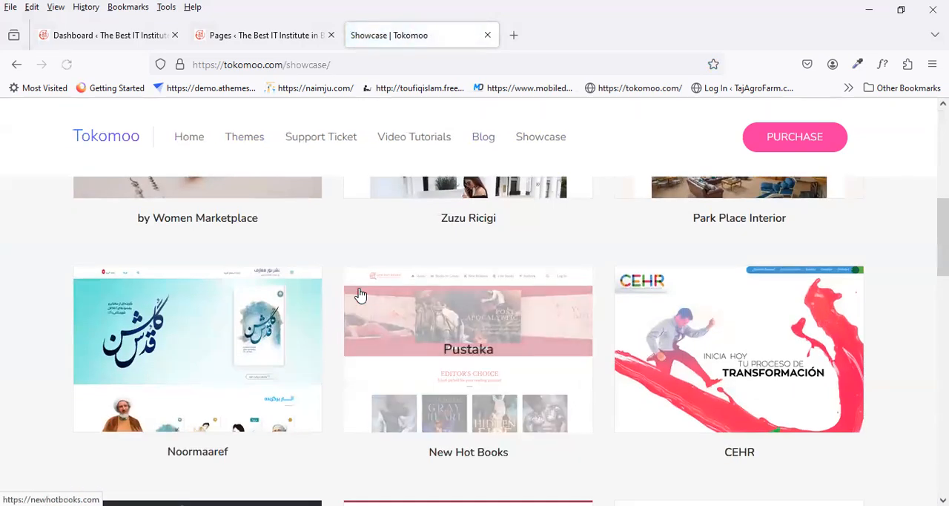
scroll(360, 295, "down", 5)
scroll(359, 295, "up", 10)
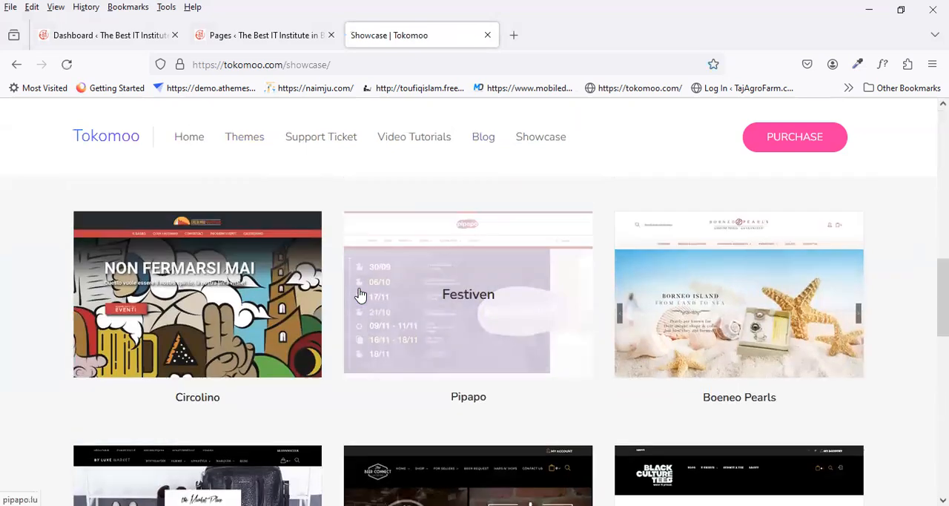
scroll(360, 288, "down", 1)
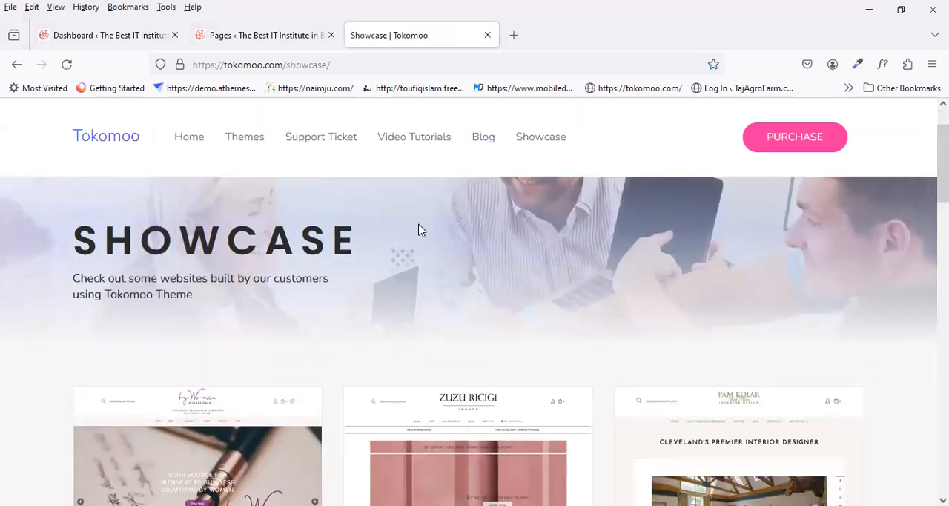
scroll(539, 162, "down", 2)
scroll(539, 162, "down", 1)
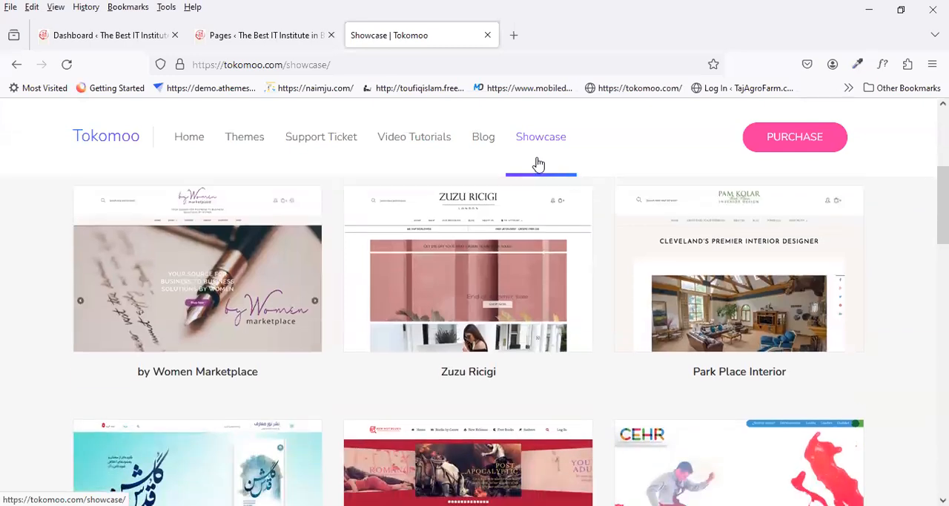
scroll(304, 305, "up", 4)
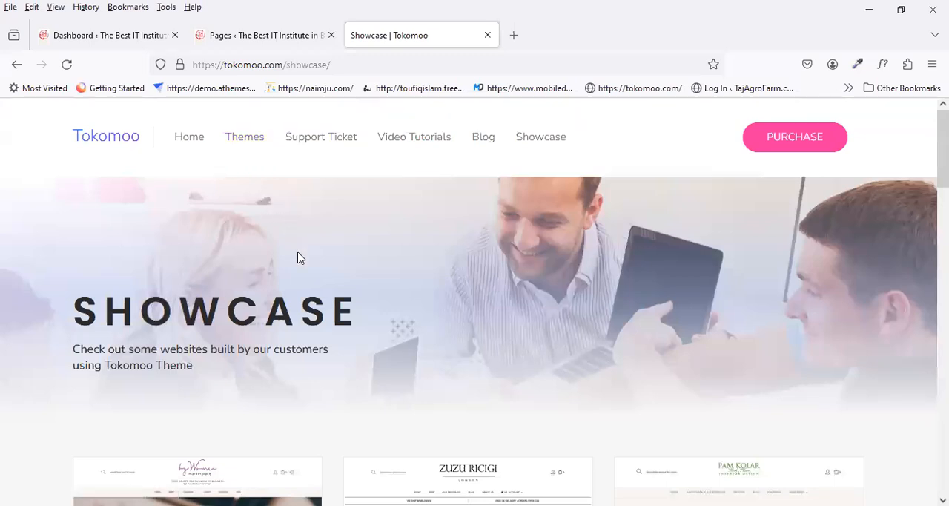
Step: Examine the three-column grid of showcased websites, including the captions and the theme-name overlays on the thumbnails
scroll(297, 258, "down", 5)
scroll(297, 255, "up", 4)
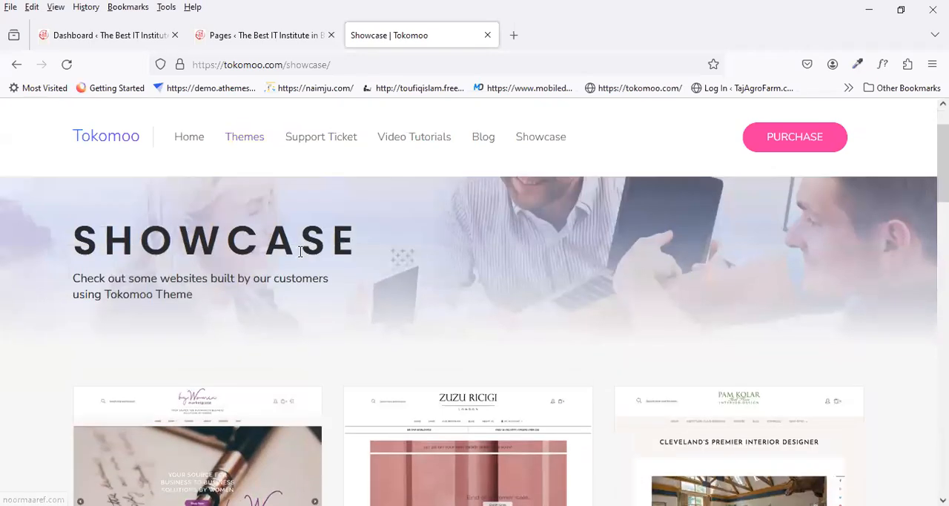
scroll(299, 250, "up", 1)
scroll(299, 256, "down", 4)
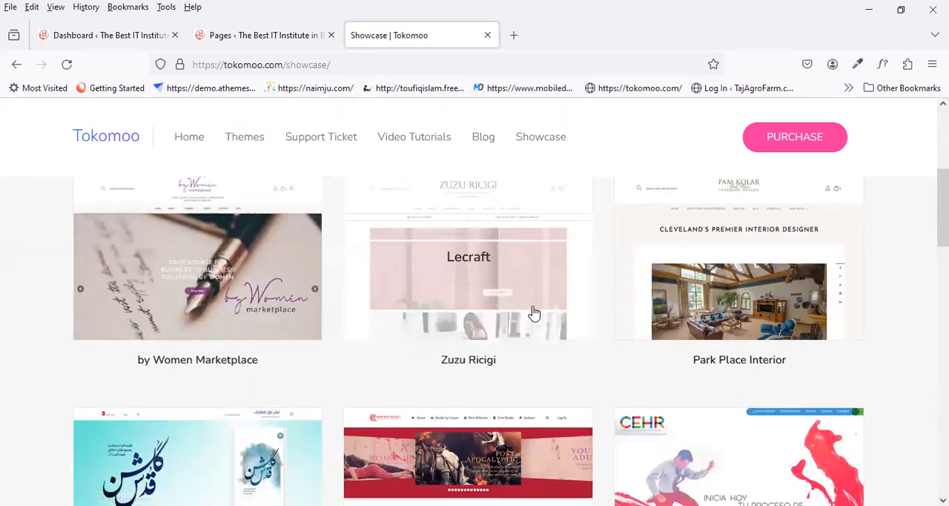
scroll(413, 350, "down", 2)
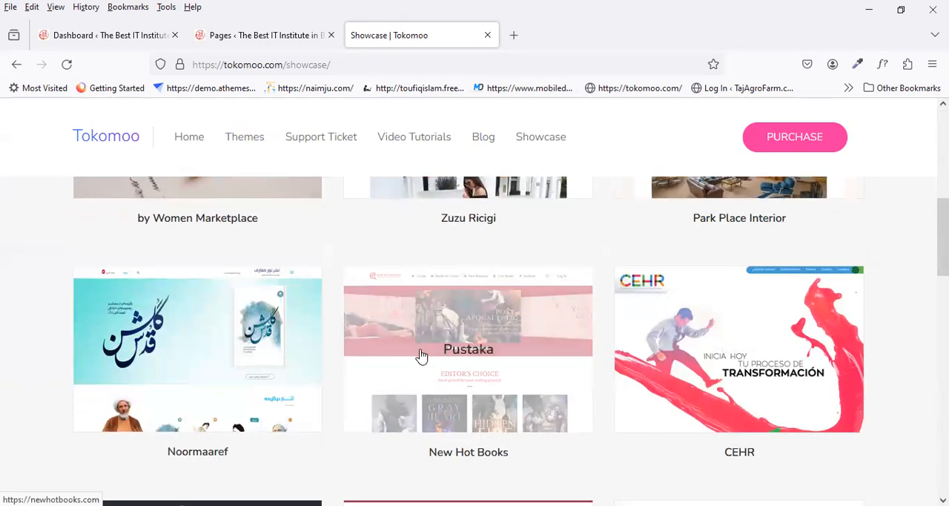
scroll(208, 367, "down", 4)
scroll(211, 370, "up", 5)
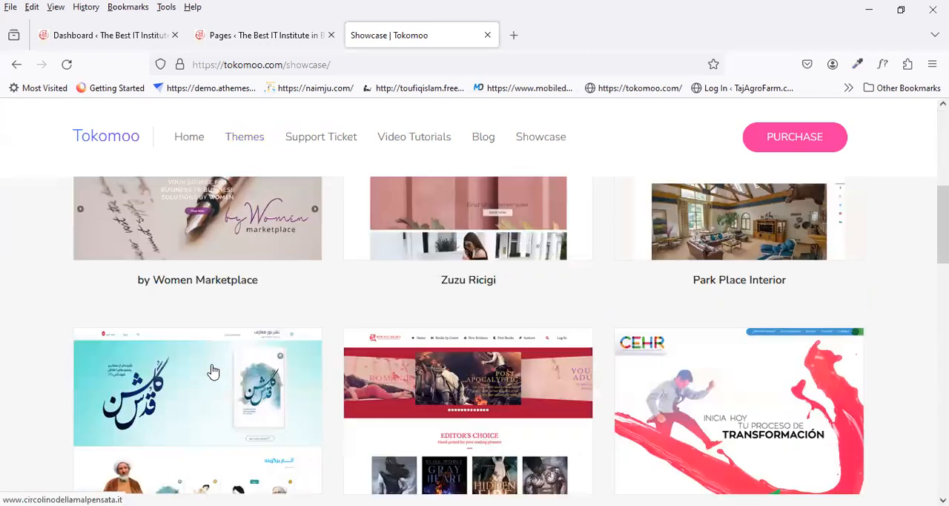
scroll(219, 367, "up", 4)
scroll(364, 324, "down", 4)
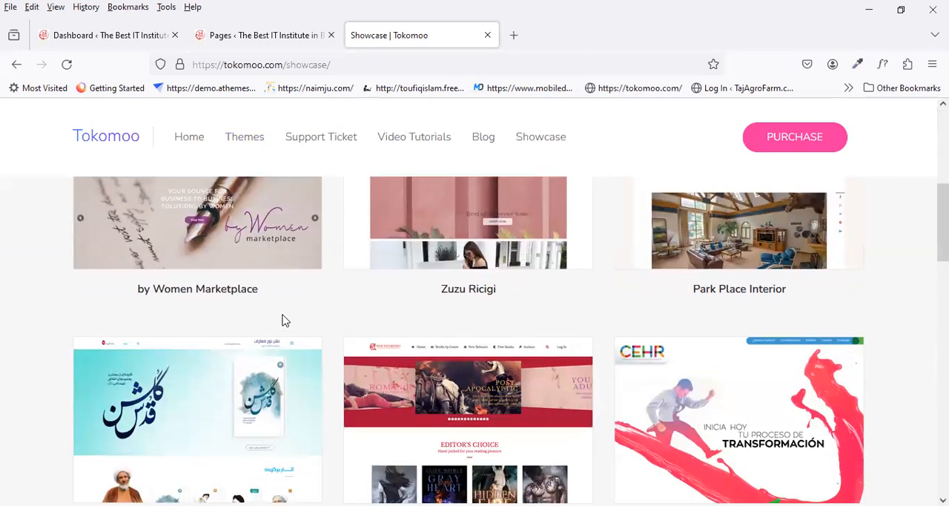
scroll(282, 320, "up", 2)
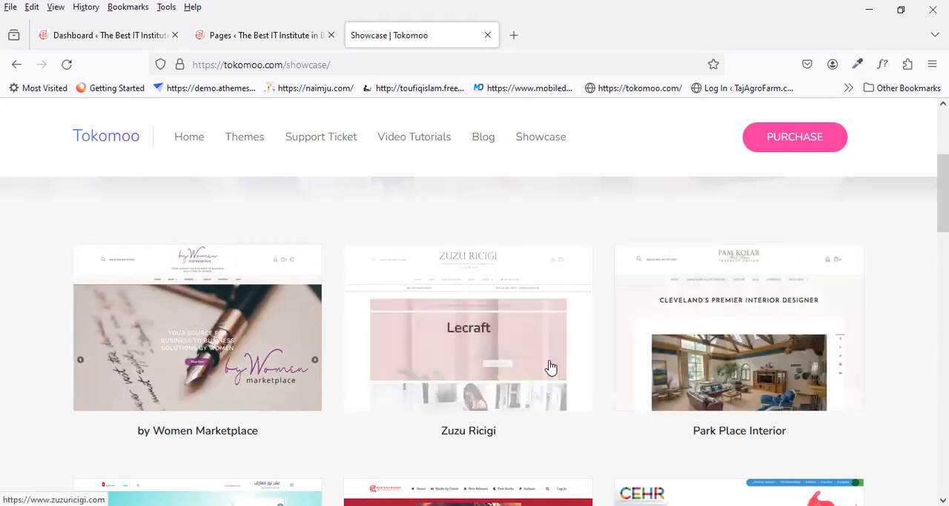
scroll(549, 366, "down", 2)
scroll(534, 362, "up", 2)
scroll(511, 375, "down", 3)
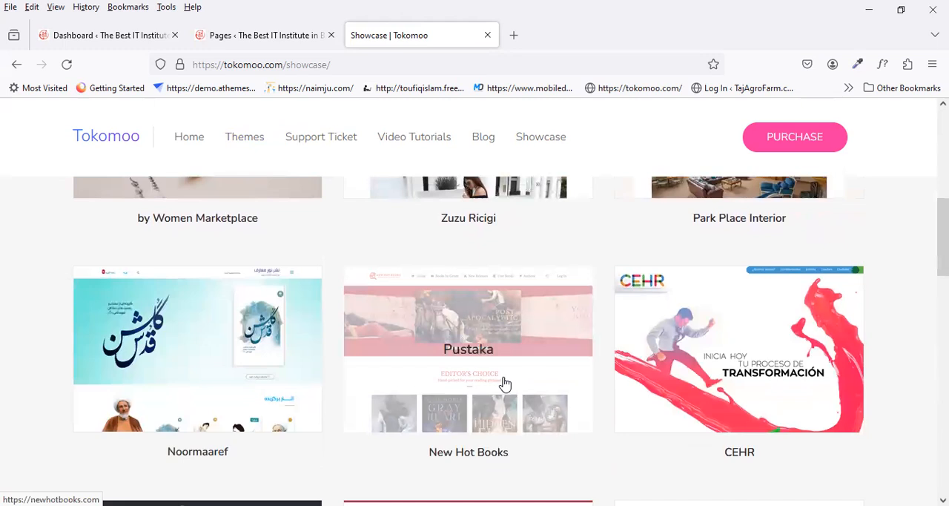
scroll(501, 375, "up", 2)
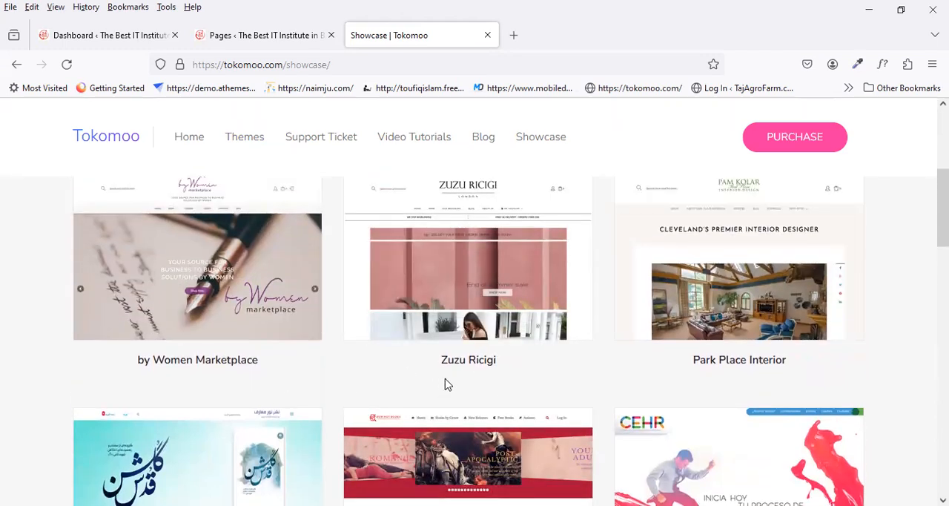
Step: Open the by Women Marketplace website from the showcase grid and go back to the Showcase page
left_click(241, 286)
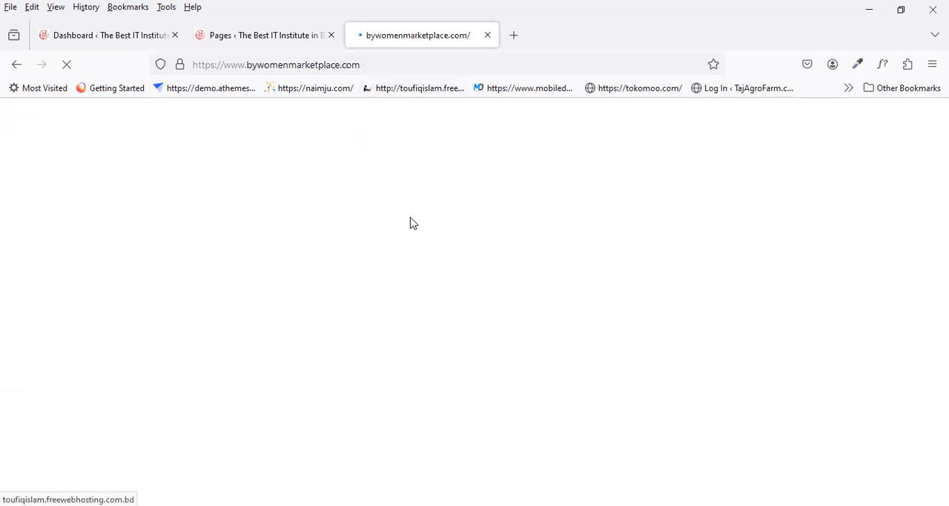
left_click(249, 41)
left_click(419, 35)
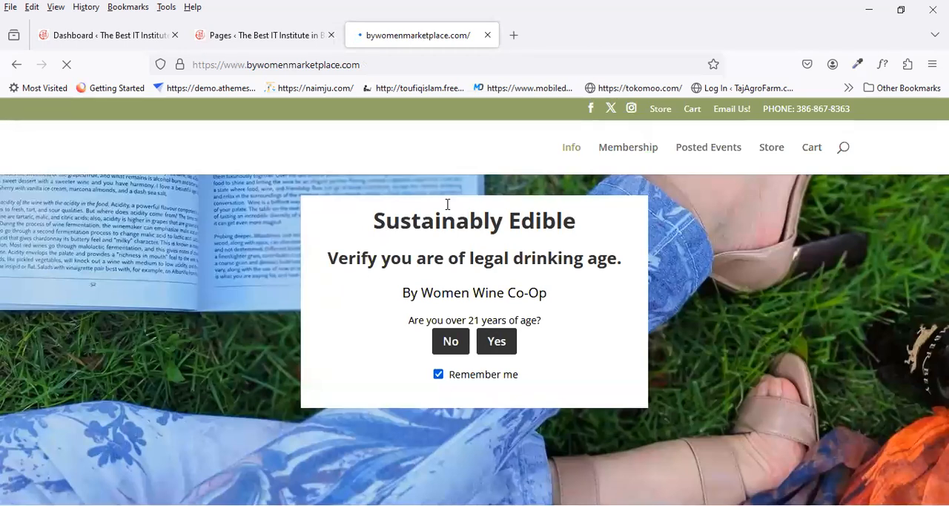
left_click(17, 65)
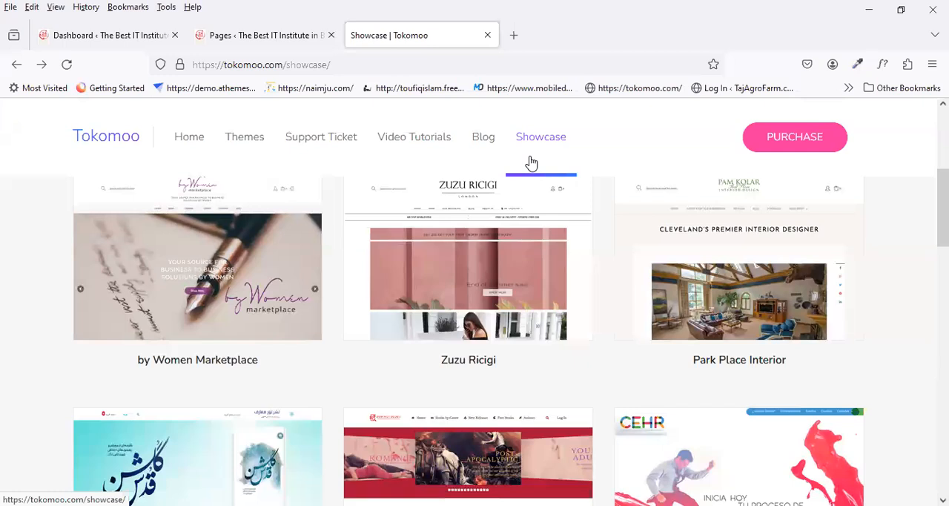
Step: Review the Showcase page's banner, row arrangement and thumbnail overlay effects as the reference design
scroll(531, 163, "up", 2)
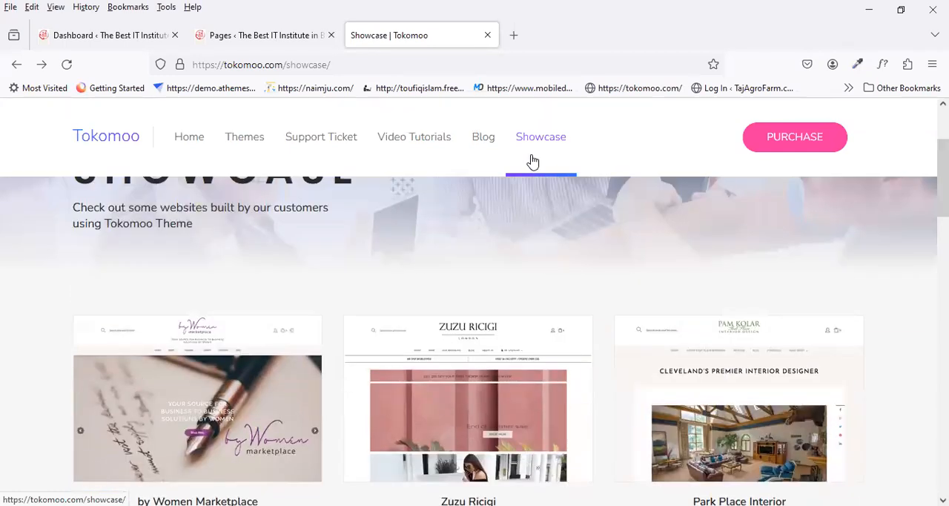
scroll(541, 153, "down", 2)
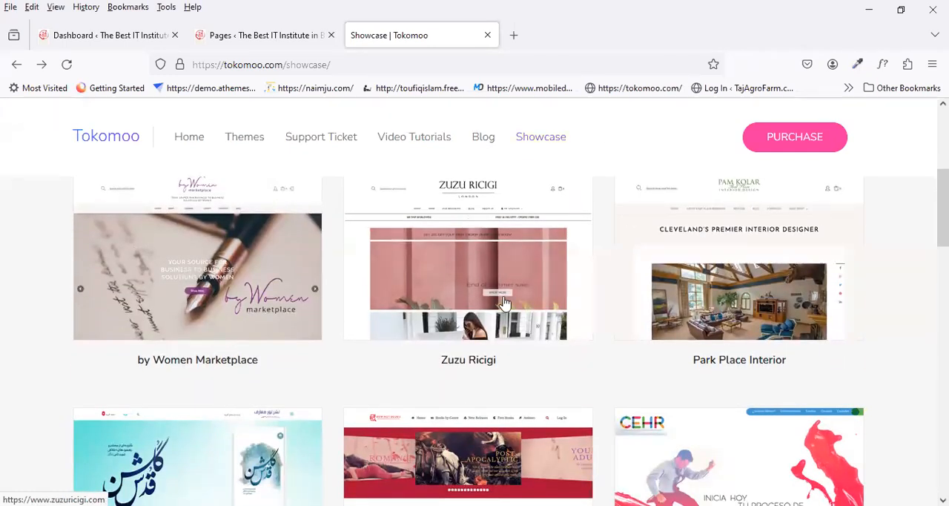
scroll(717, 354, "down", 1)
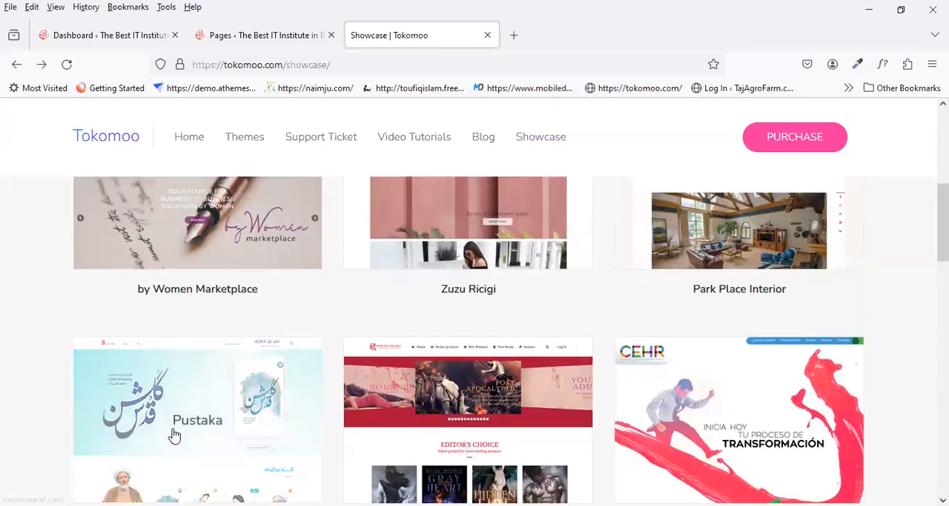
scroll(175, 436, "down", 2)
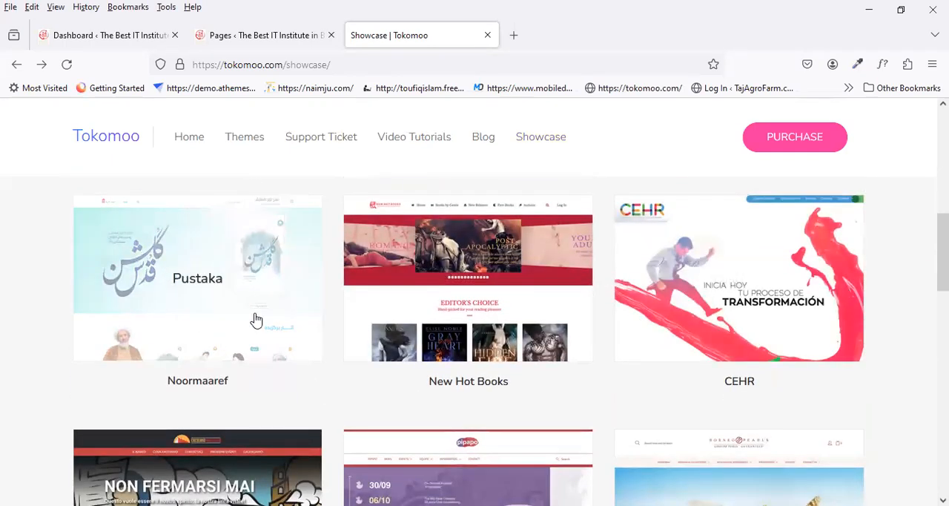
scroll(342, 393, "up", 7)
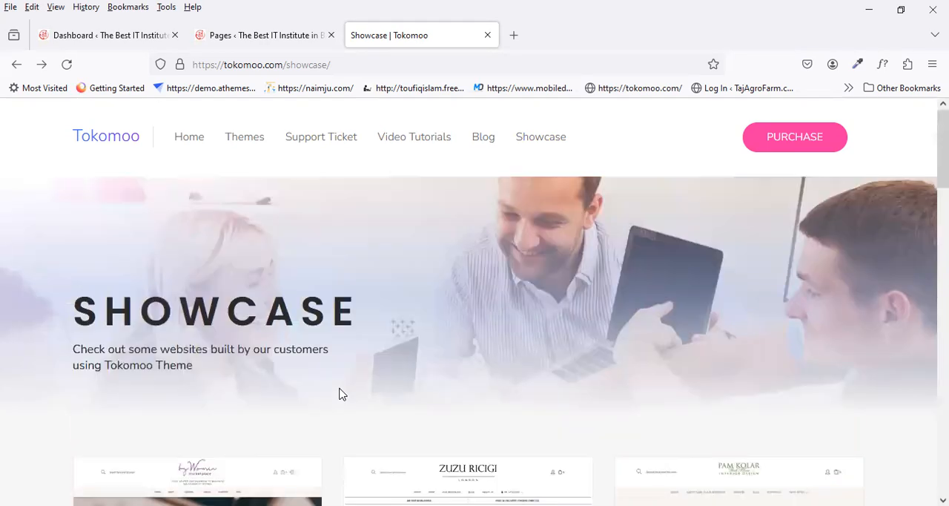
scroll(342, 393, "down", 4)
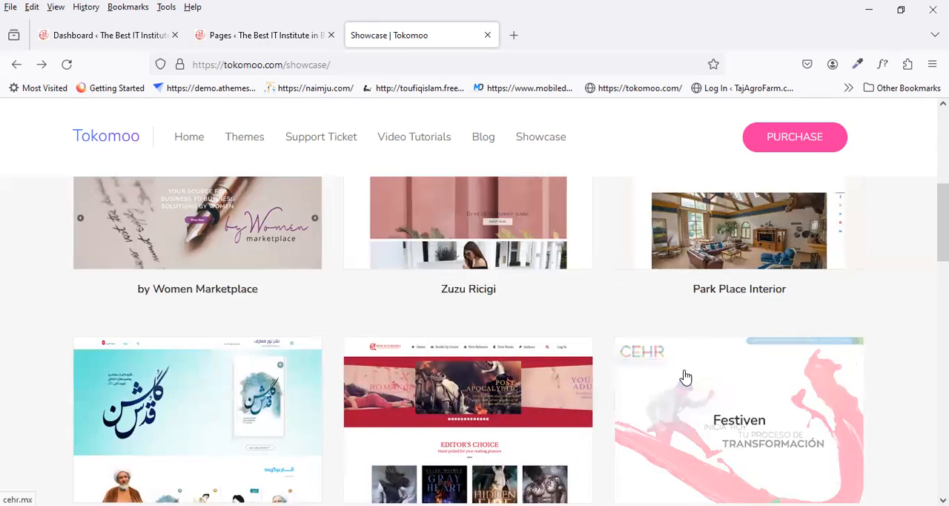
scroll(570, 378, "down", 2)
scroll(570, 377, "up", 4)
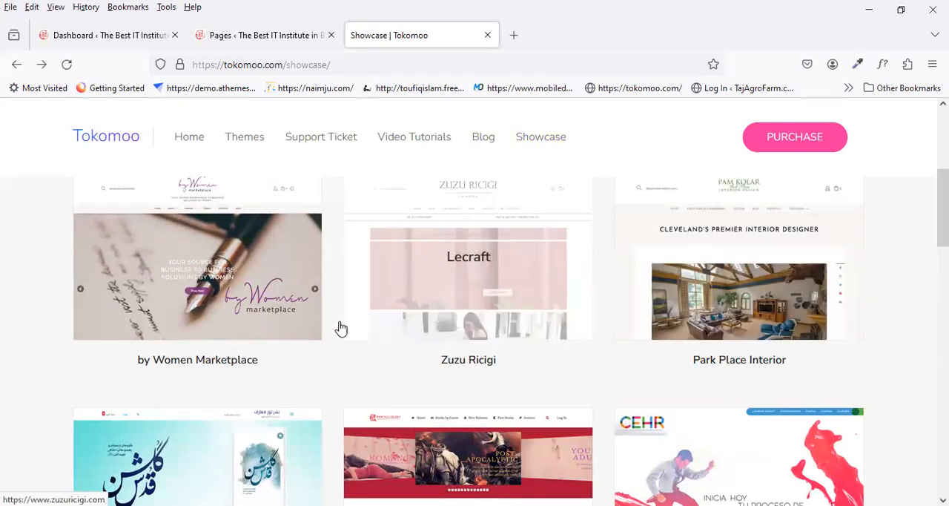
Step: Open the local WordPress site's Showcase page for editing and launch it in Elementor
left_click(265, 41)
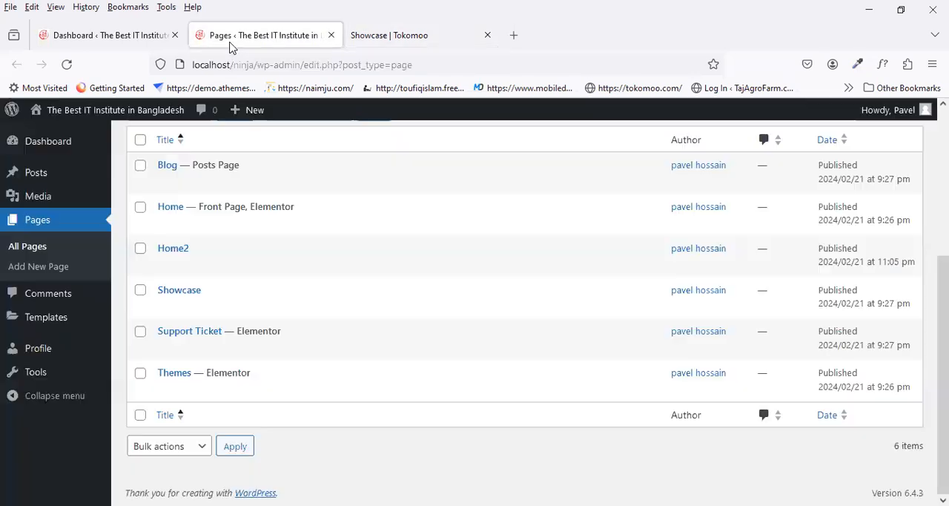
mouse_move(186, 318)
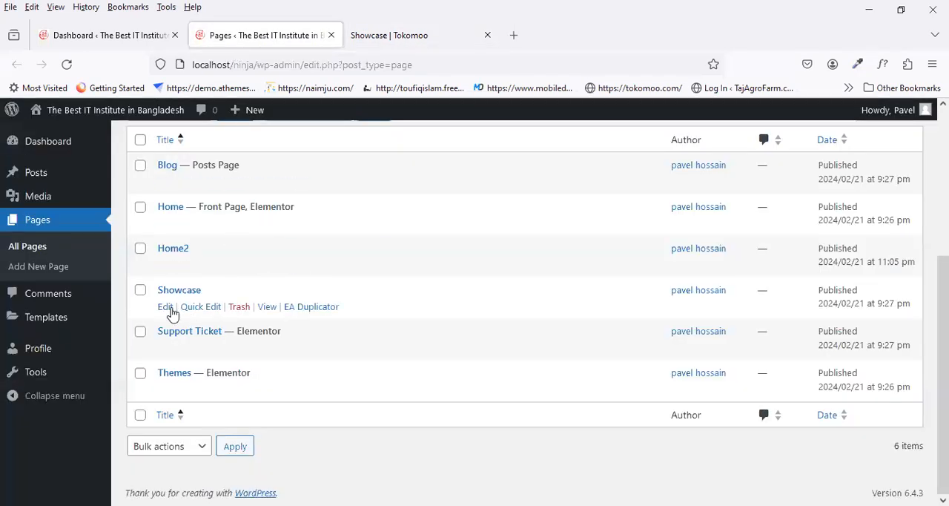
left_click(166, 308)
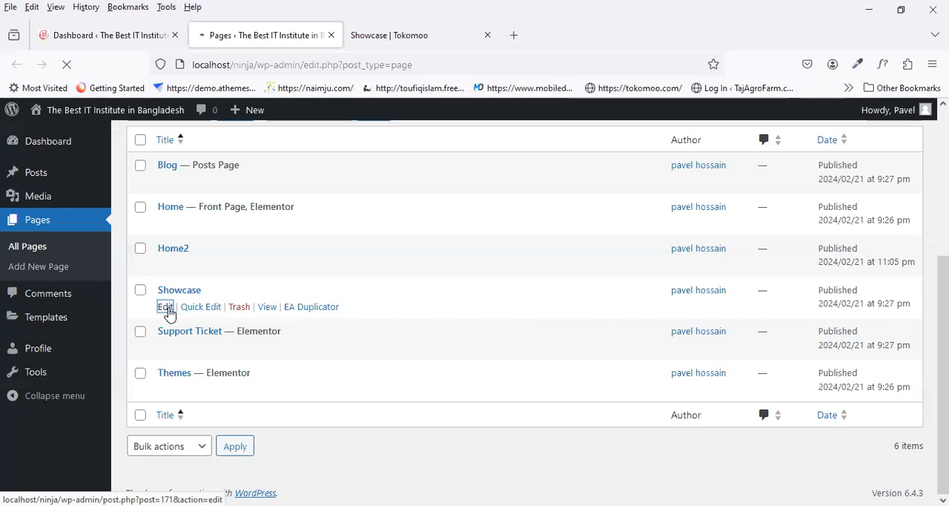
left_click(393, 29)
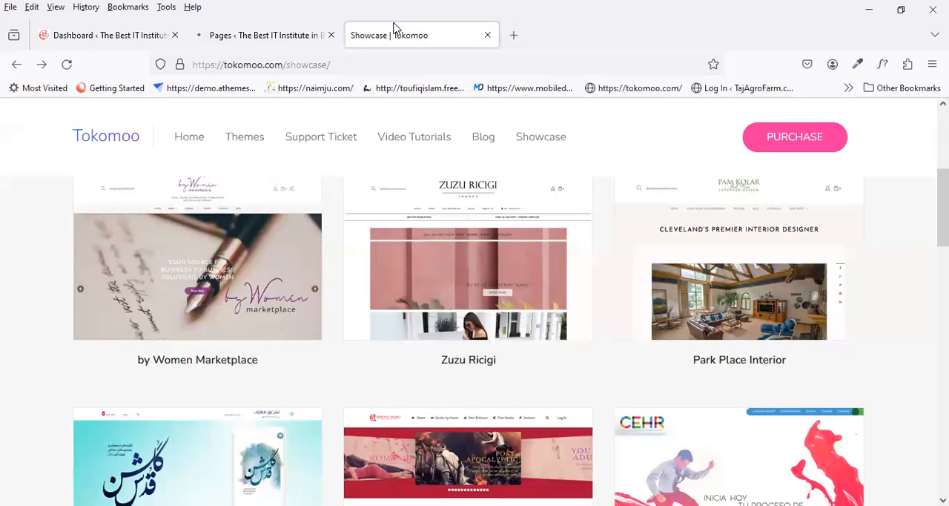
left_click(285, 35)
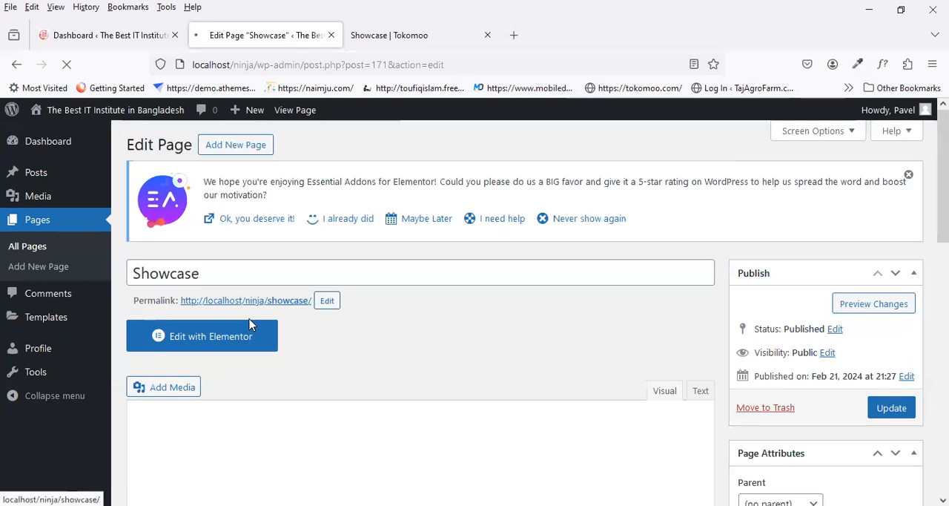
left_click(251, 326)
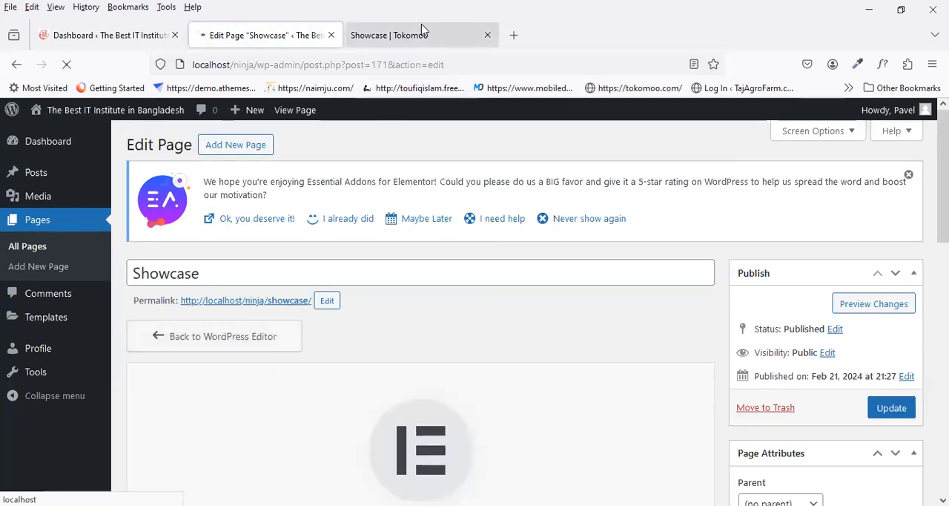
Step: Open the meeting-photo banner image of the Tokomoo Showcase page in a separate browser tab
left_click(423, 30)
scroll(517, 273, "up", 5)
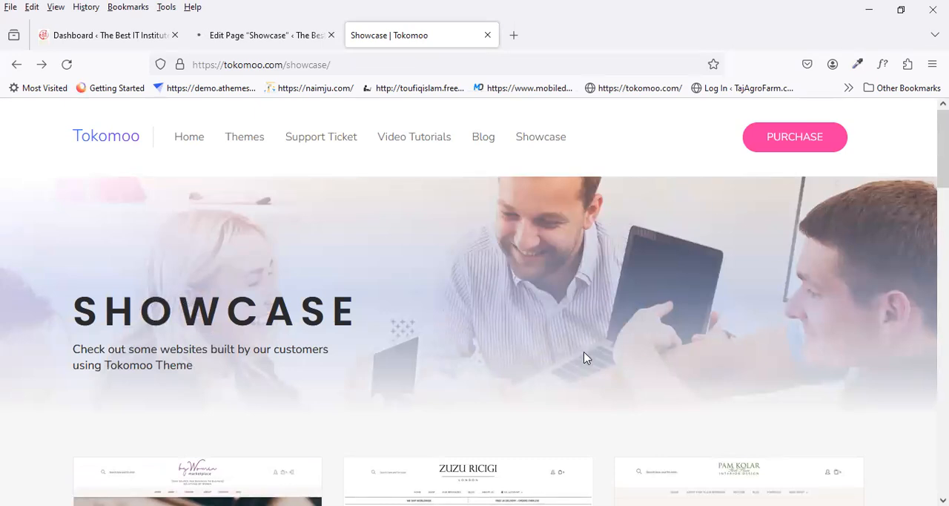
scroll(346, 420, "down", 2)
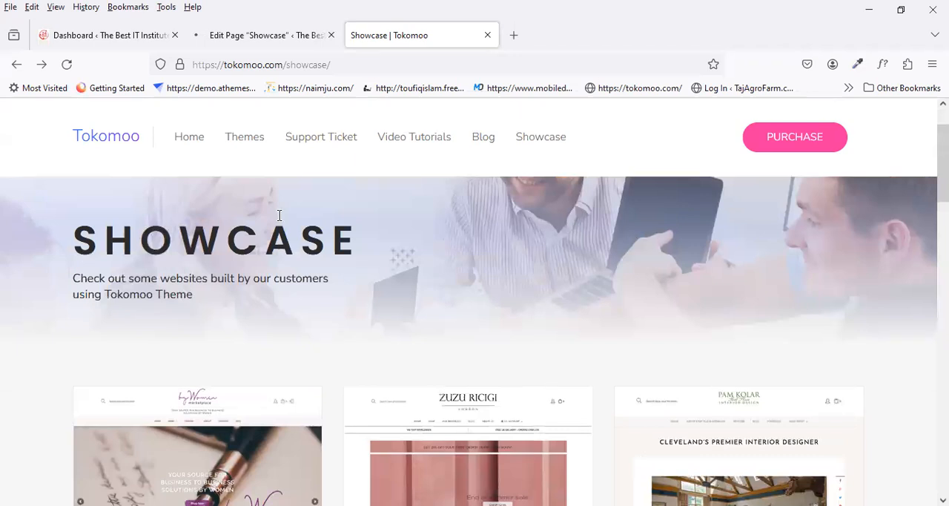
scroll(287, 309, "down", 4)
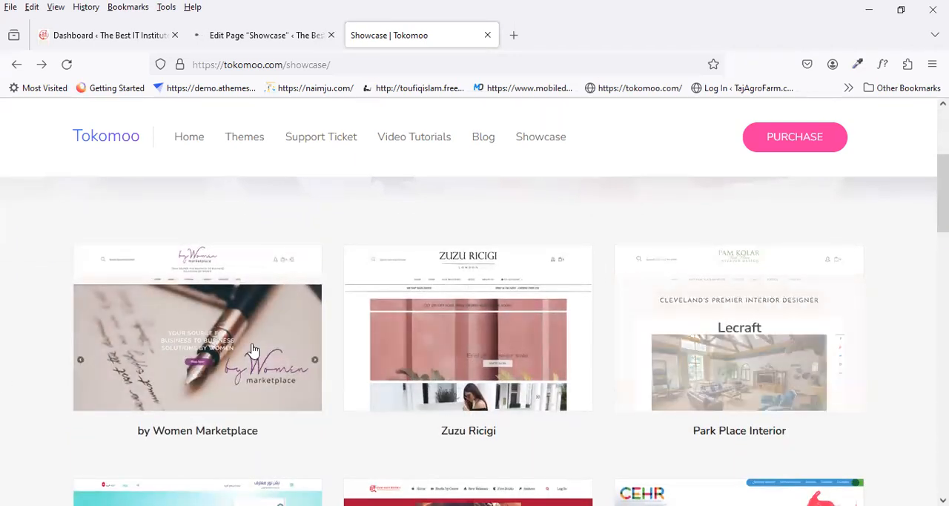
scroll(509, 365, "up", 6)
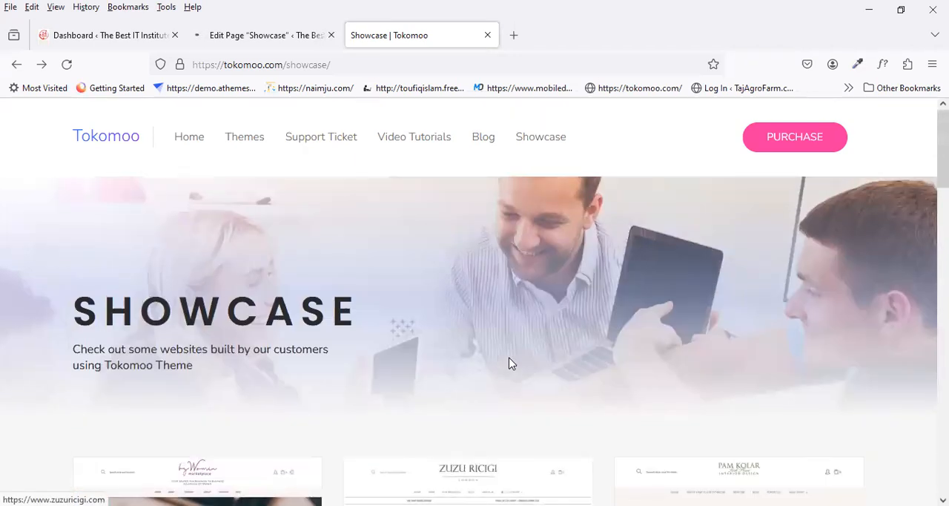
right_click(429, 248)
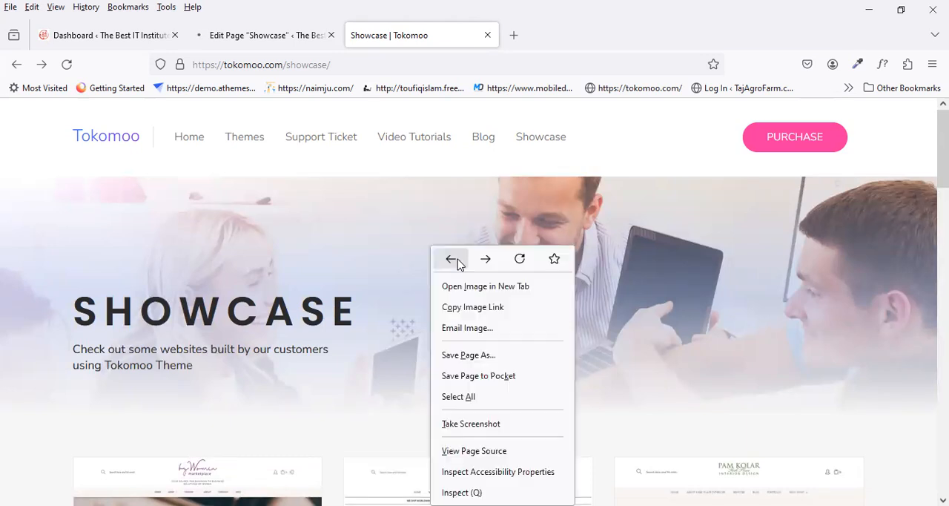
left_click(501, 293)
left_click(534, 40)
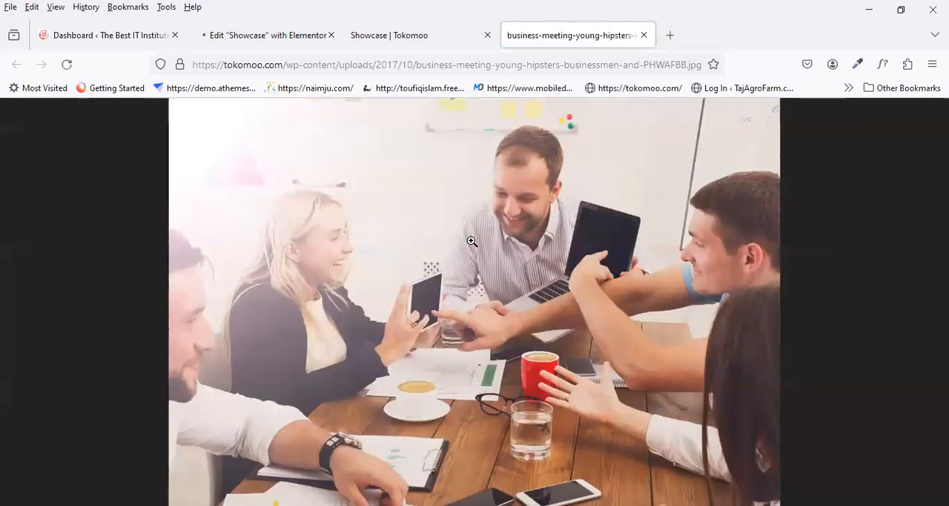
Step: Save the banner image to the Desktop as business-meeting-young-hipsters-businessmen-and-PHWAFBB.jpg, replacing the existing file
right_click(471, 241)
left_click(521, 250)
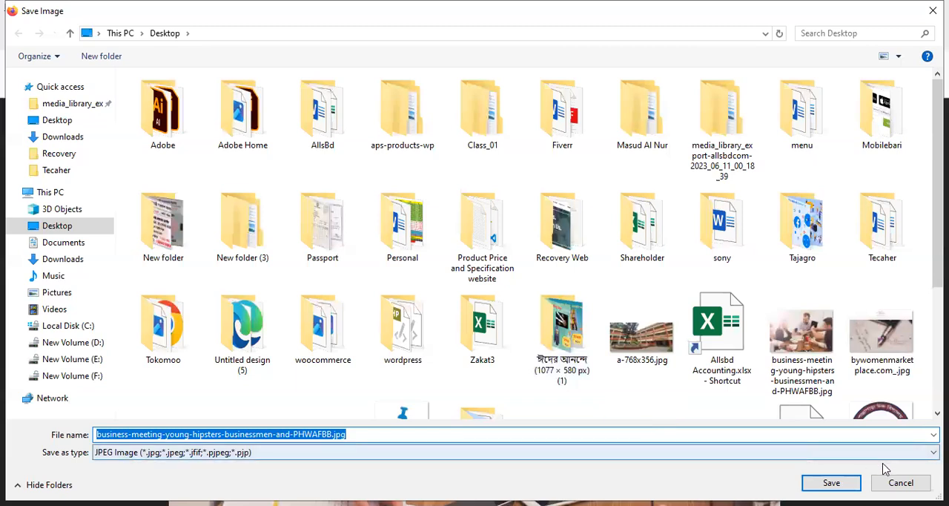
left_click(833, 480)
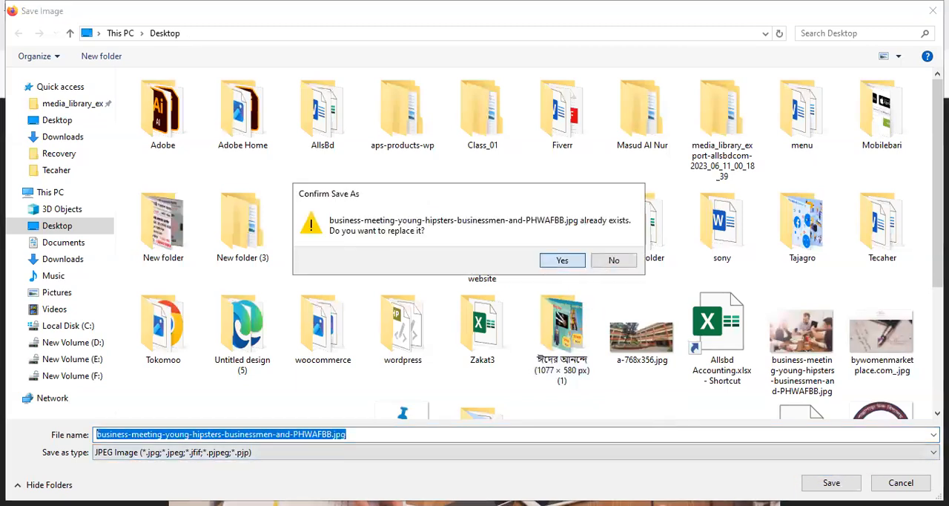
left_click(562, 260)
Step: Inspect the by Women Marketplace thumbnail on the Tokomoo Showcase page and open its source image in a new tab
left_click(432, 37)
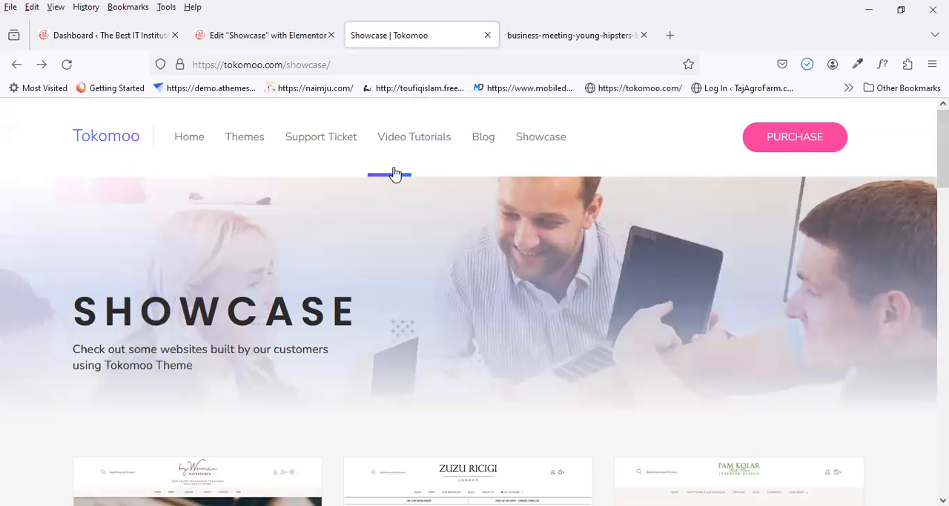
scroll(394, 172, "down", 4)
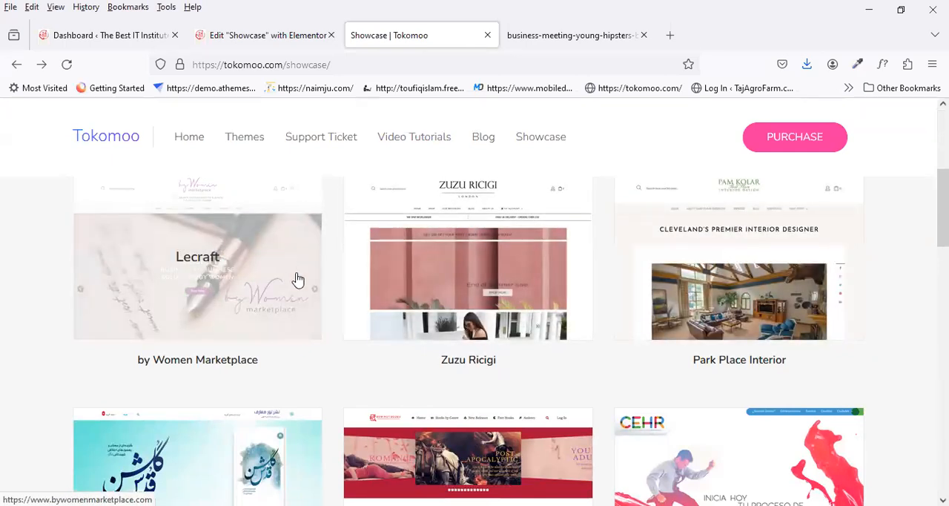
scroll(288, 298, "up", 1)
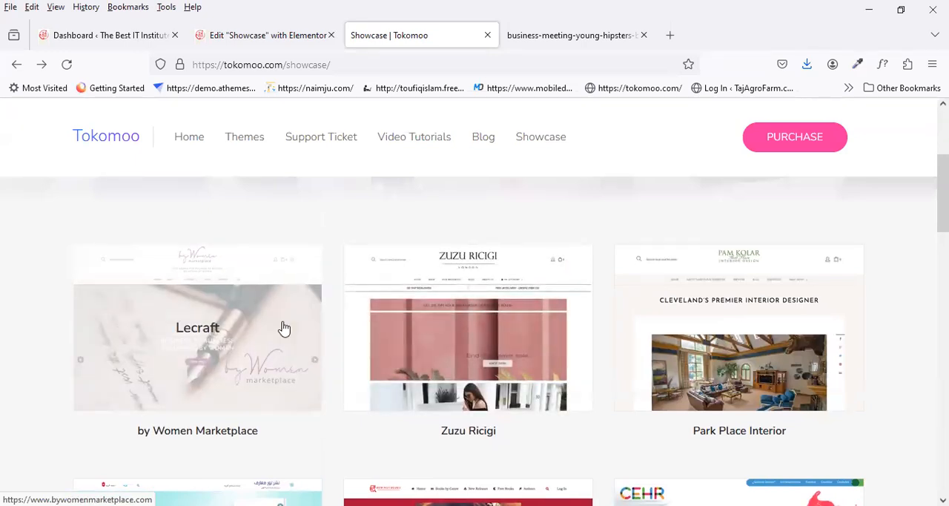
right_click(284, 328)
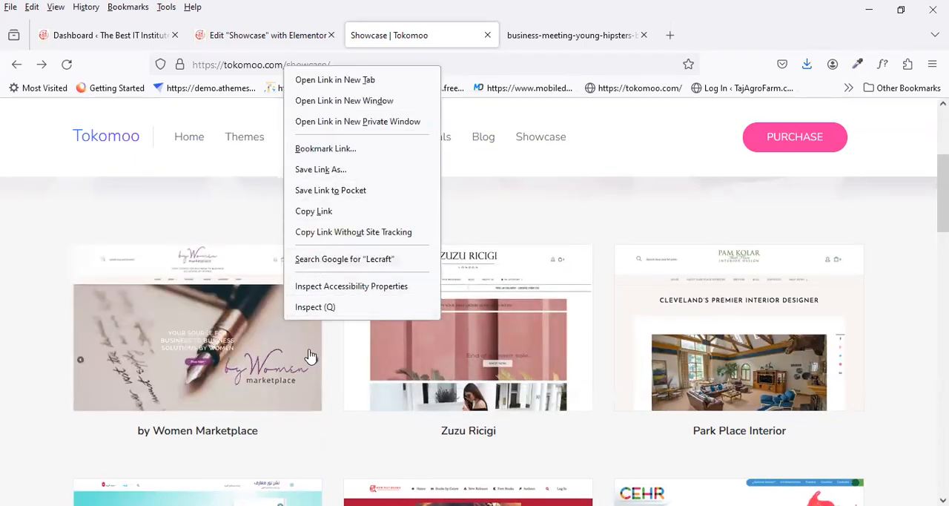
left_click(313, 307)
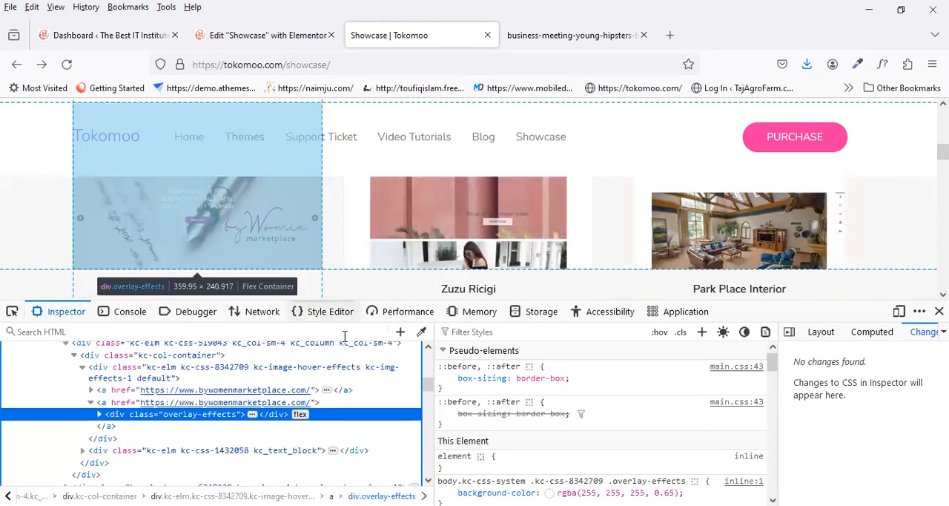
left_click(325, 392)
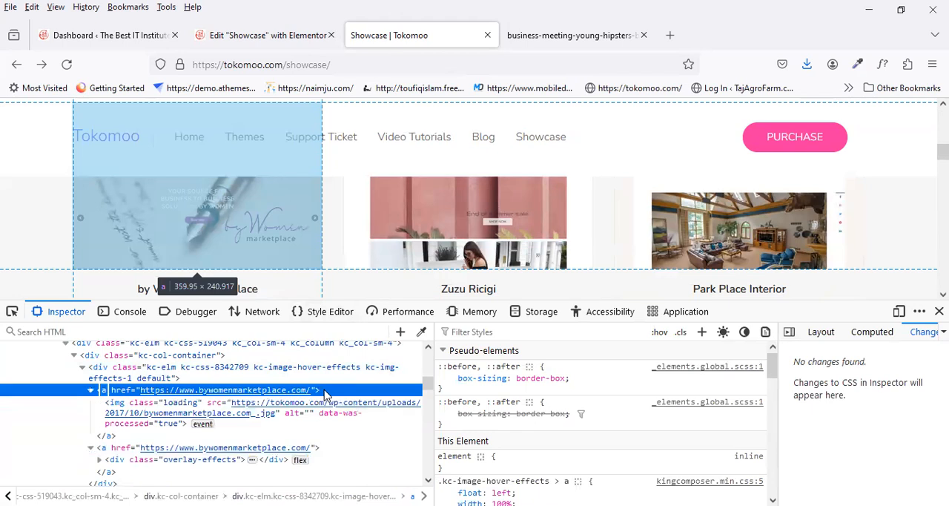
left_click(332, 405)
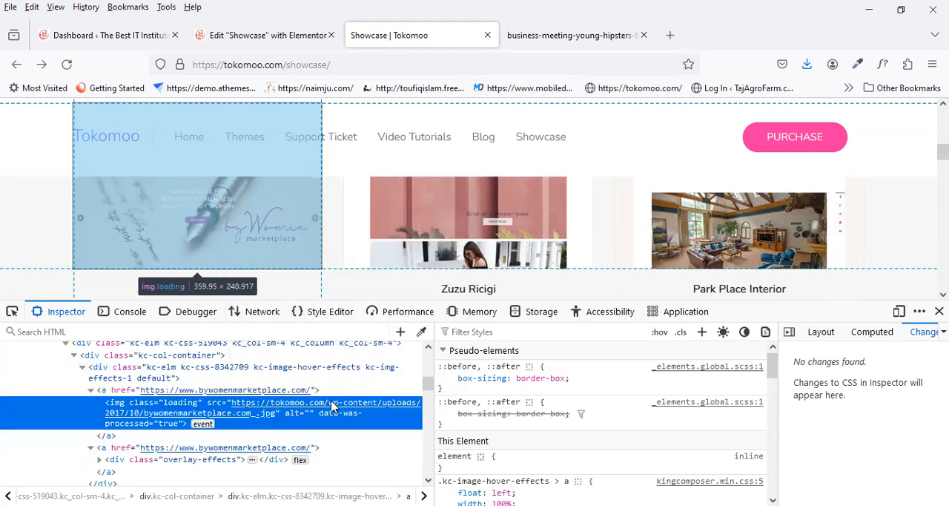
right_click(338, 401)
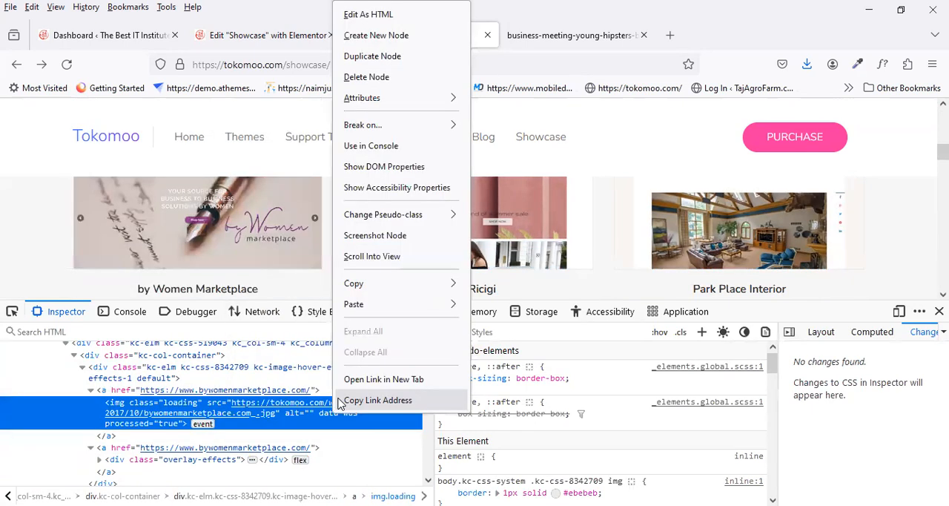
left_click(362, 379)
Step: Save the marketplace image to the Desktop as bywomenmarketplace.com_.jpg, replacing the existing file, and close both opened image tabs
right_click(551, 247)
left_click(583, 256)
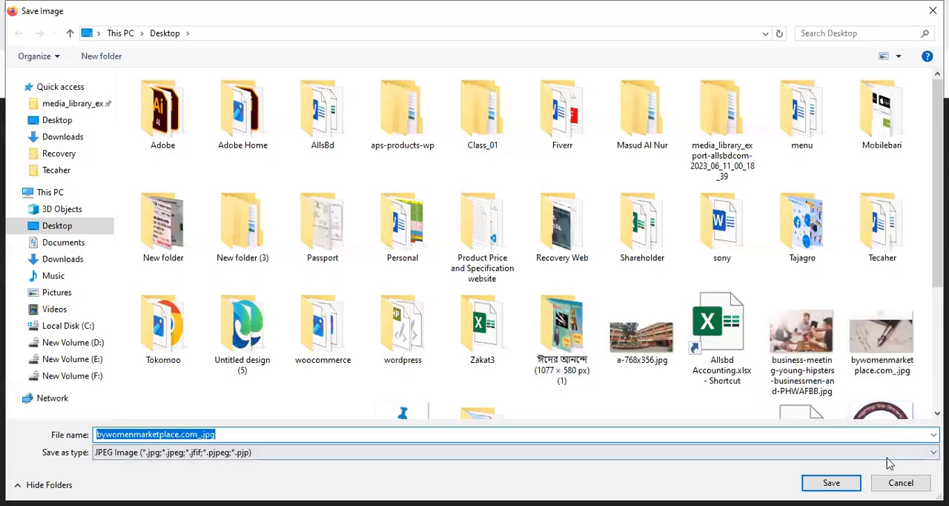
key("Return")
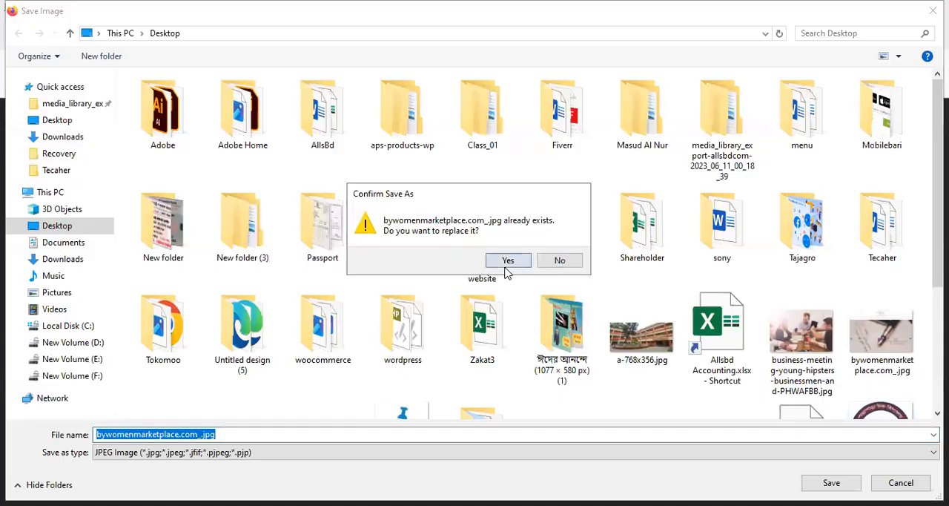
key("Return")
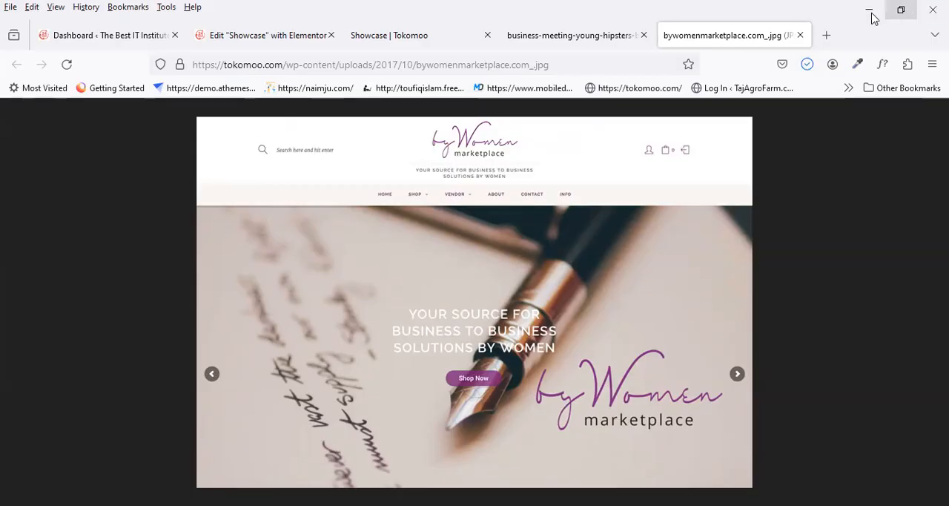
left_click(799, 36)
left_click(577, 41)
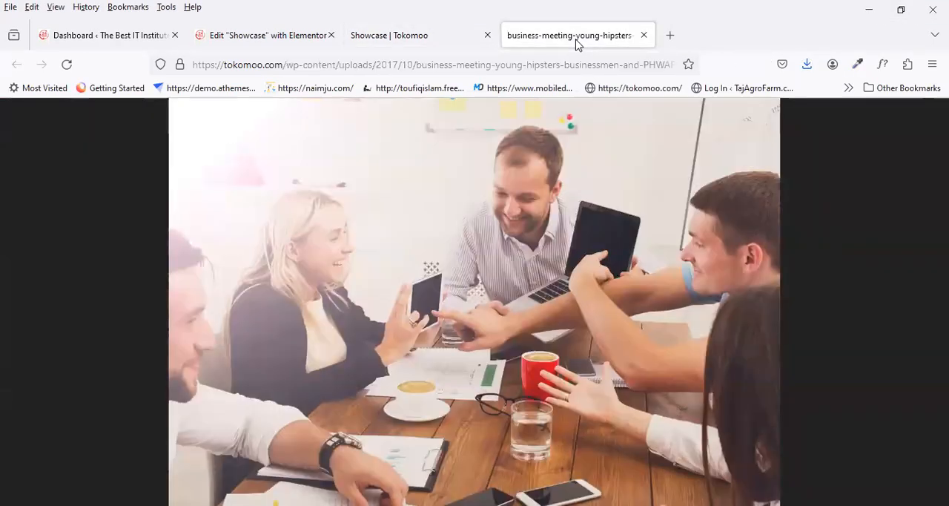
left_click(644, 36)
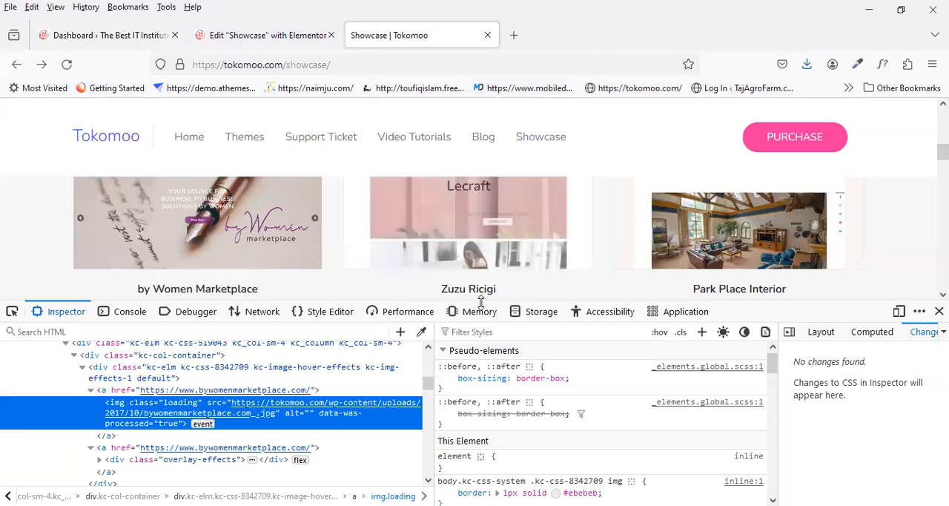
Step: Inspect the Zuzu Ricigi thumbnail and open its source image in a new tab
right_click(494, 242)
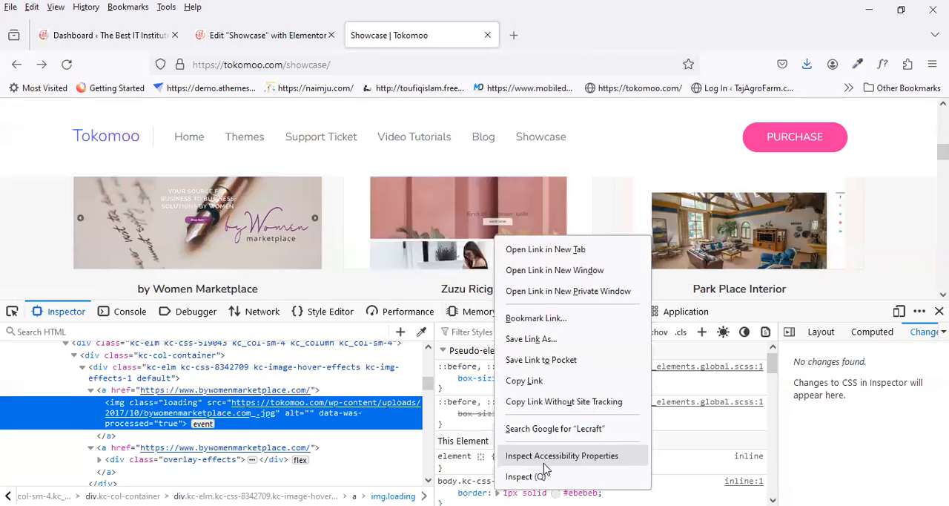
left_click(545, 473)
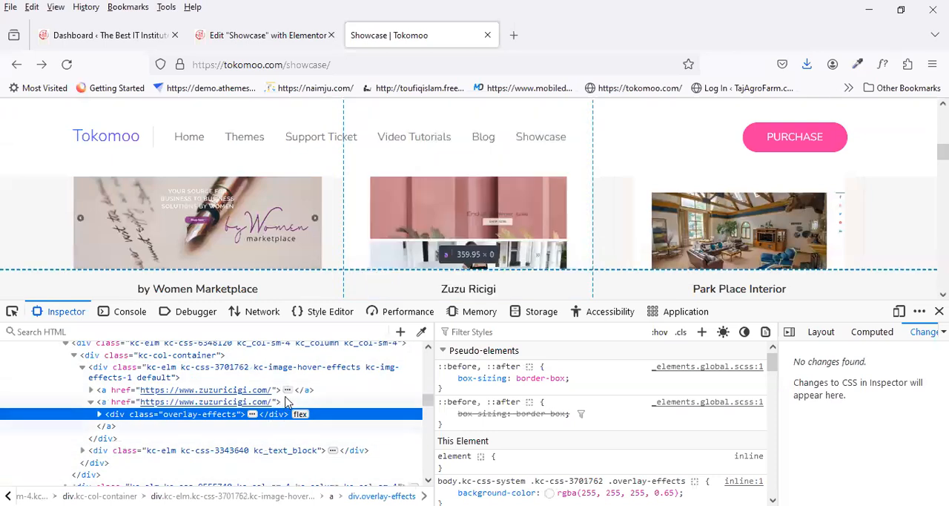
left_click(288, 391)
left_click(293, 406)
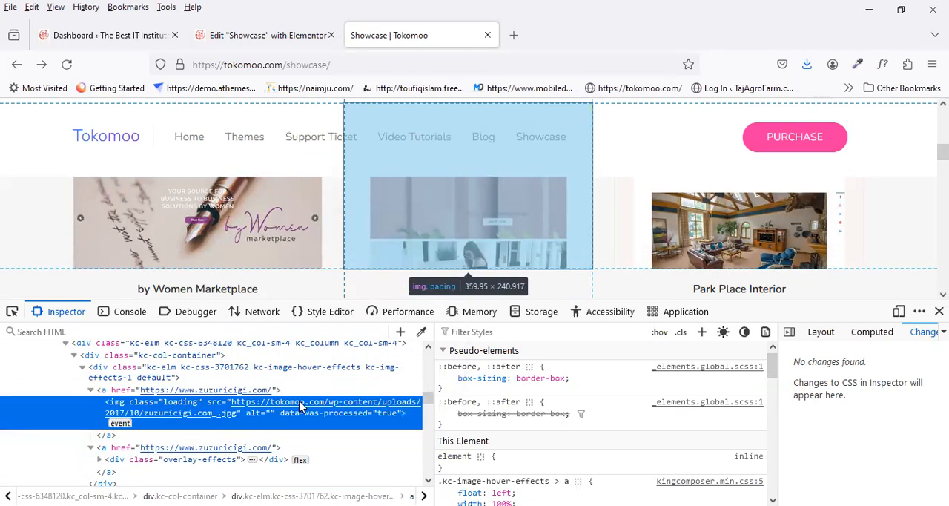
right_click(298, 410)
left_click(349, 379)
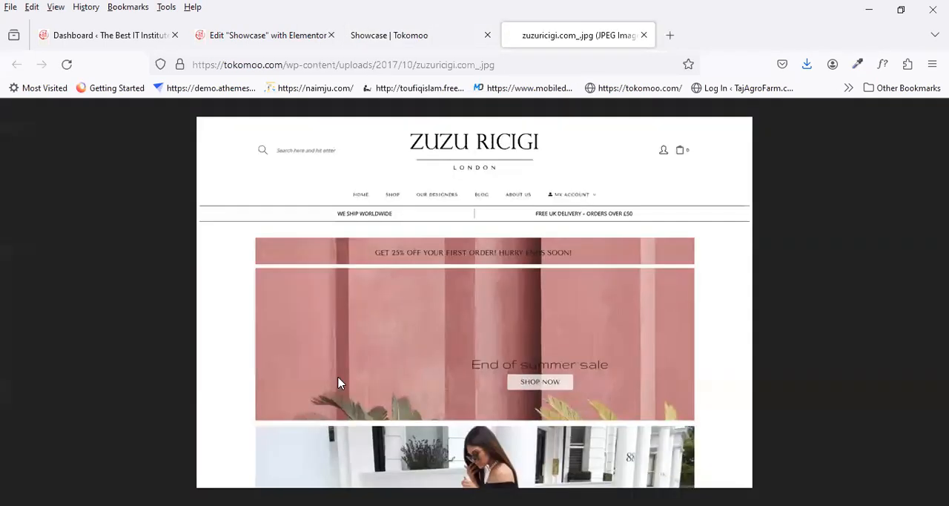
Step: Save the Zuzu Ricigi image to the Desktop as zuzuricigi.com_.jpg, replacing the existing file, and close its tab
right_click(490, 213)
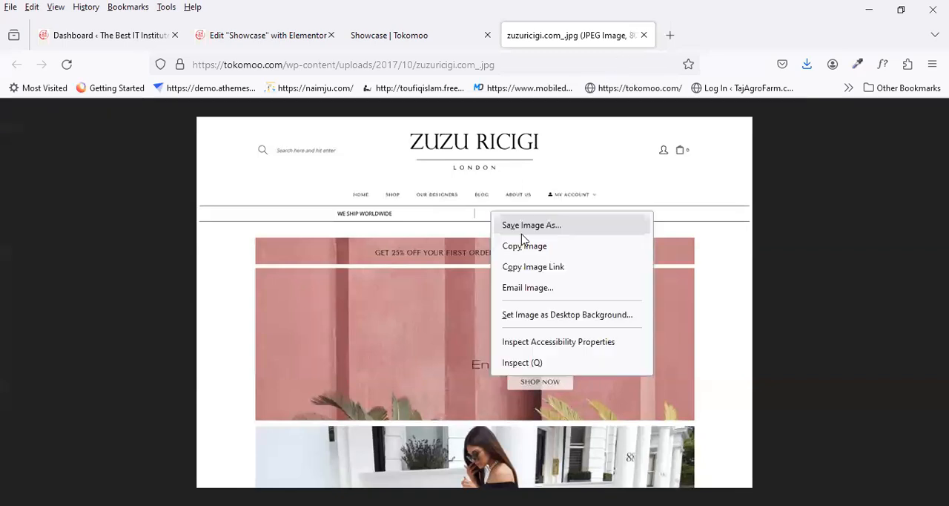
left_click(532, 245)
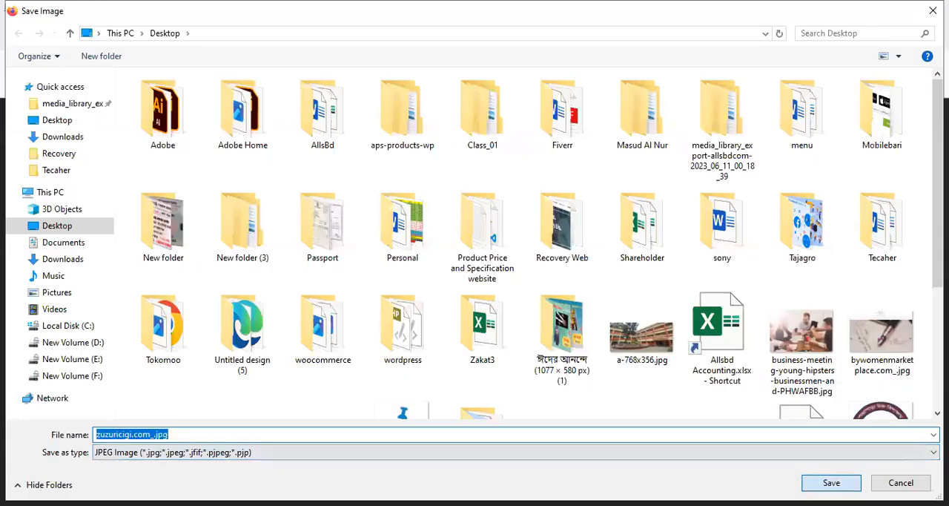
left_click(832, 482)
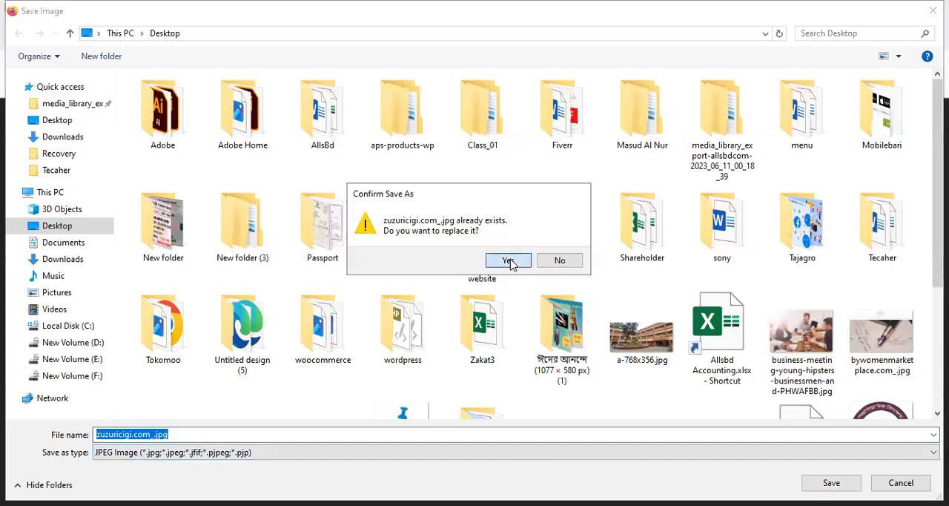
key("Return")
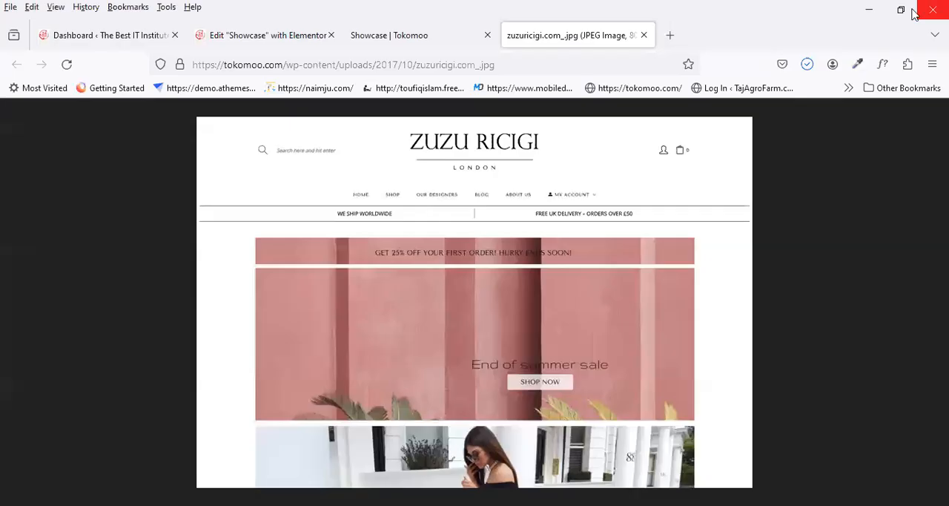
left_click(648, 35)
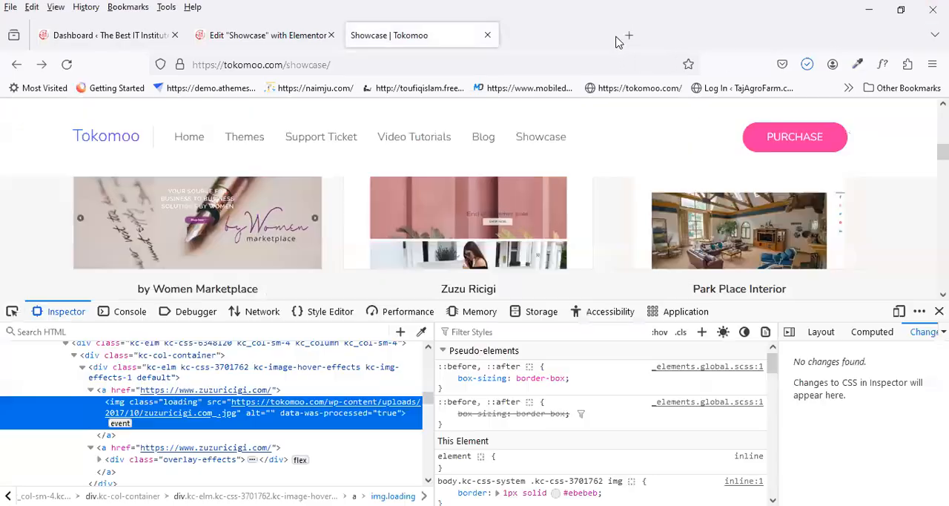
Step: Inspect the Park Place Interior thumbnail and open its source image in a new tab
right_click(709, 237)
left_click(734, 472)
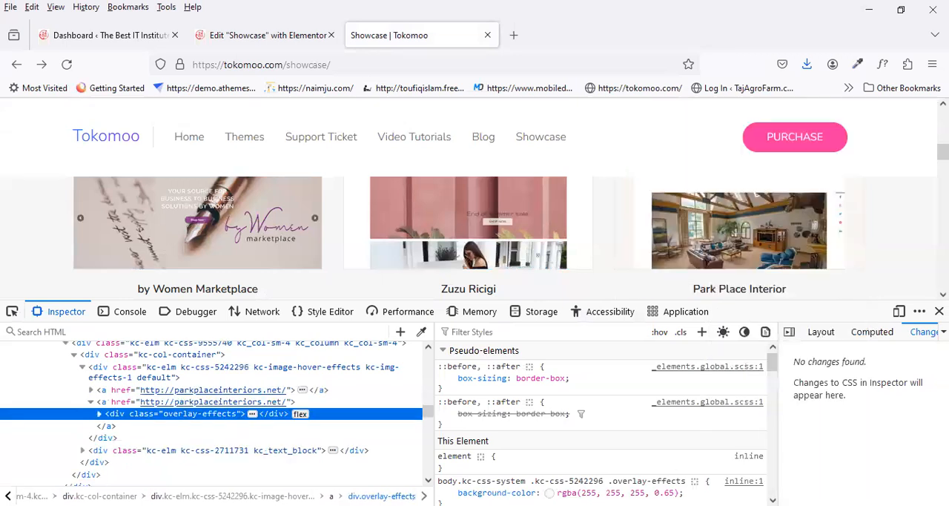
left_click(303, 391)
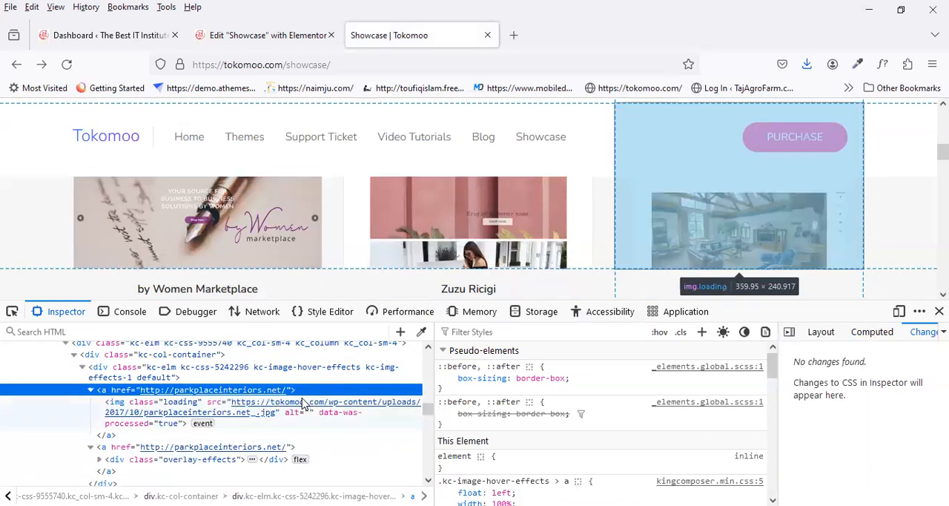
left_click(302, 401)
right_click(302, 405)
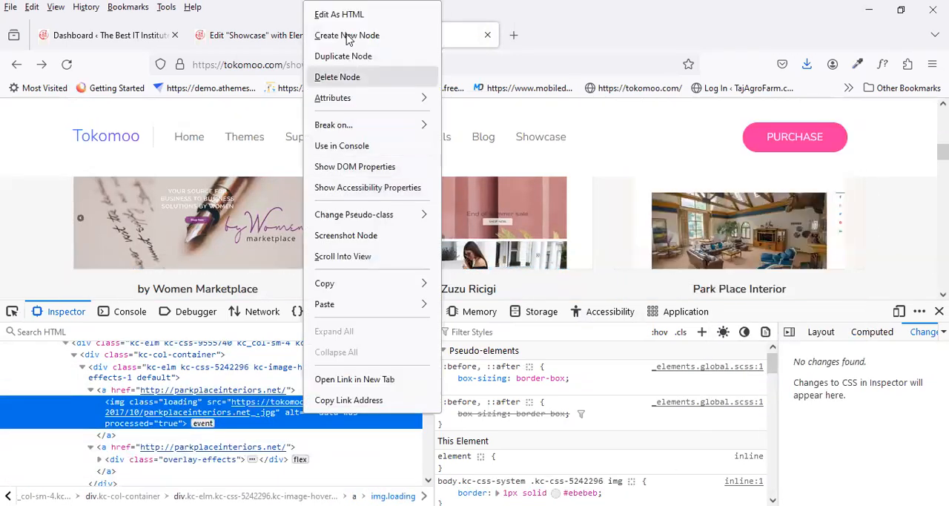
left_click(358, 376)
Step: Save the Park Place Interior image to the Desktop as parkplaceinteriors.net_.jpg
right_click(486, 318)
left_click(504, 331)
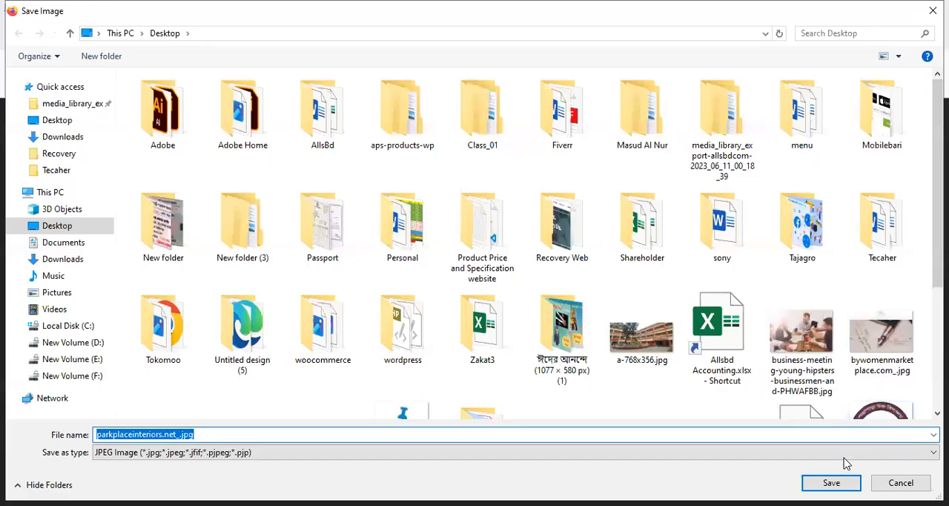
key("Return")
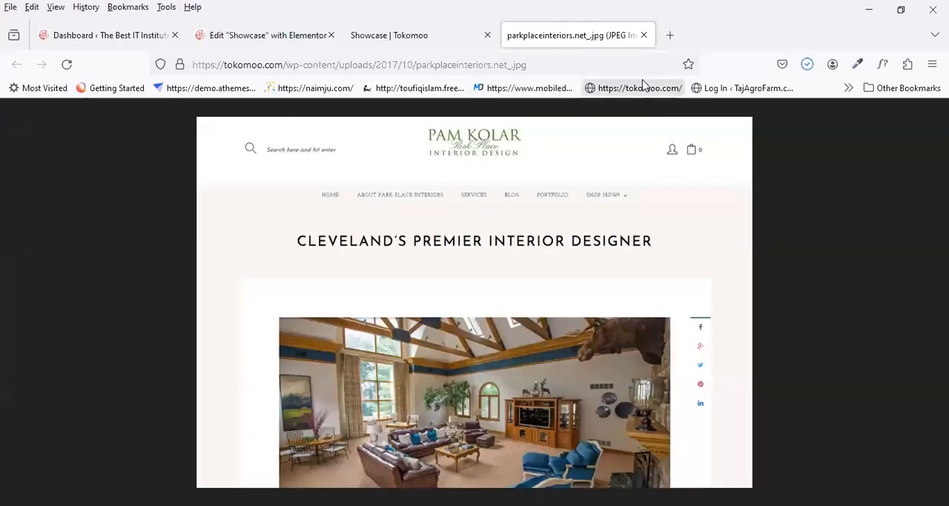
Step: Close the Park Place Interior image page and the element inspector on the Tokomoo Showcase reference page
left_click(645, 34)
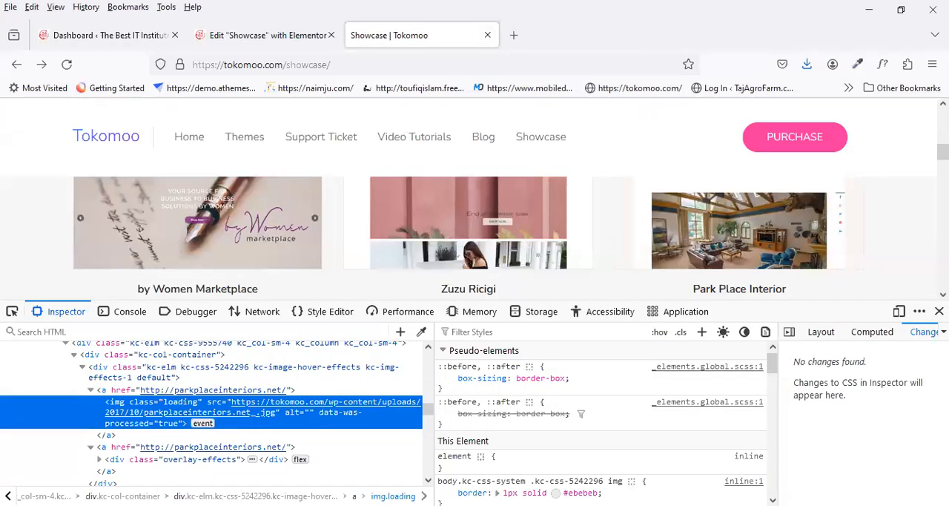
left_click(939, 311)
scroll(490, 387, "down", 4)
scroll(490, 386, "up", 8)
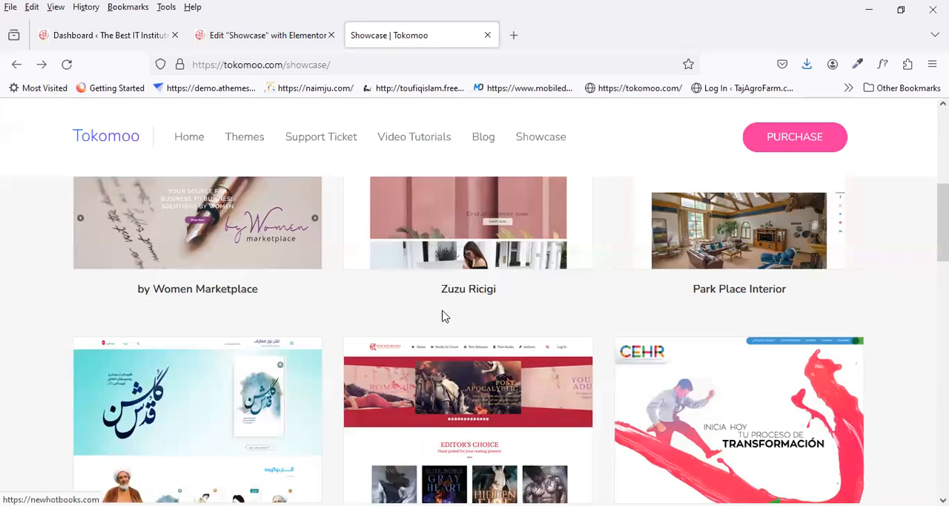
Step: Return to the Showcase page in the Elementor editor and dismiss the Elementor AI notification, keeping the browser zoom at 100%
left_click(275, 39)
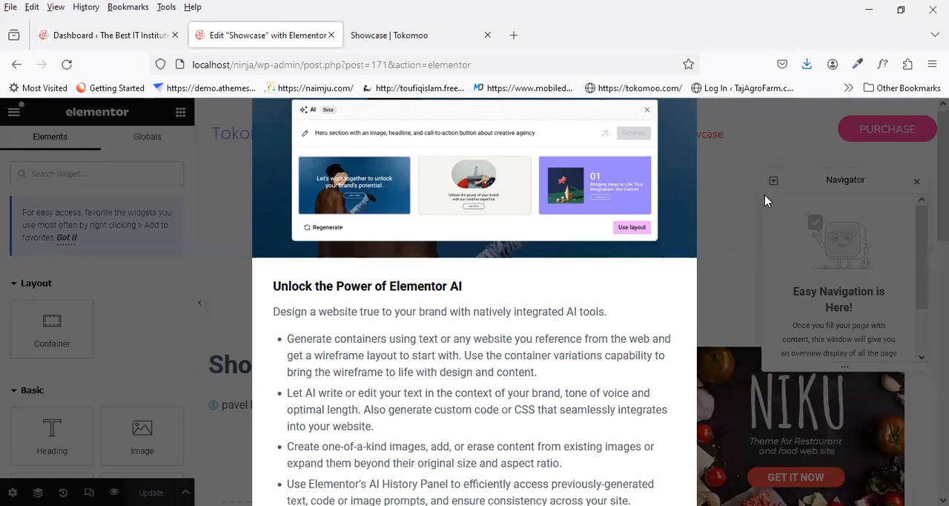
key("ctrl+minus")
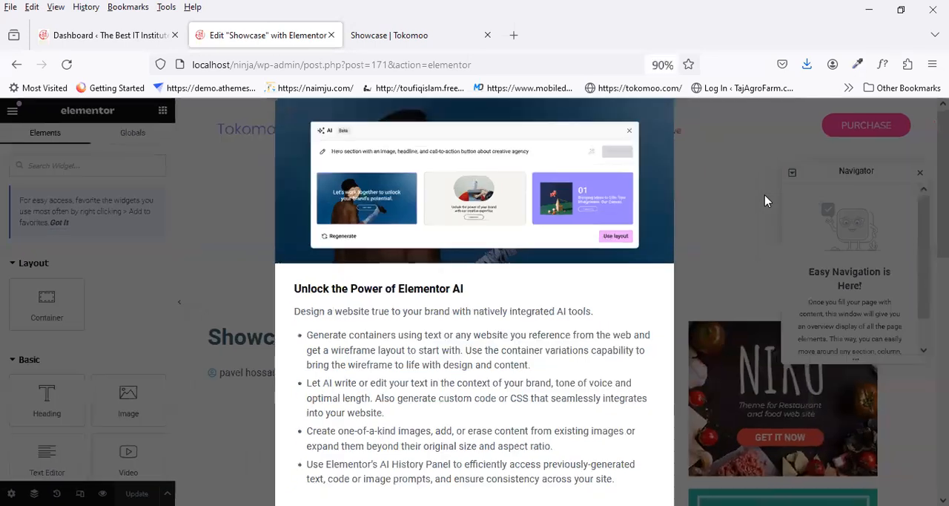
key("ctrl+minus")
key("ctrl+minus")
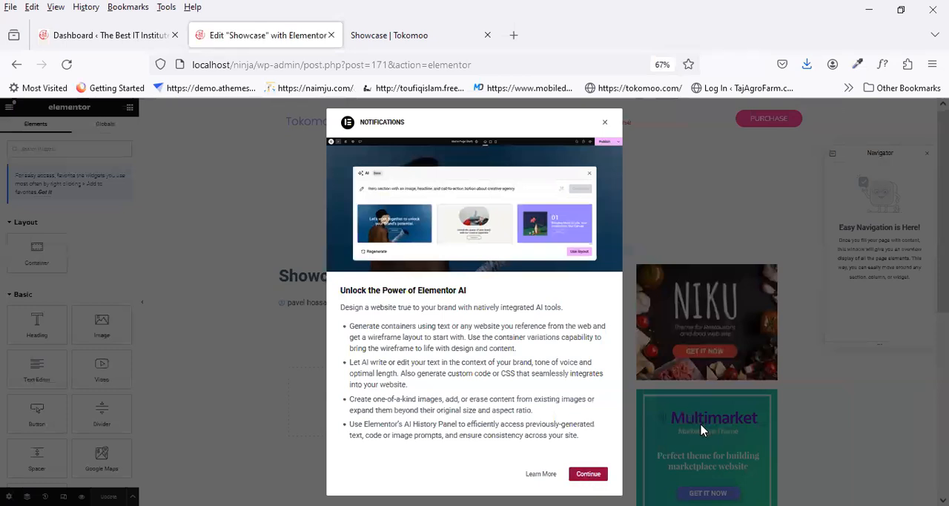
left_click(596, 479)
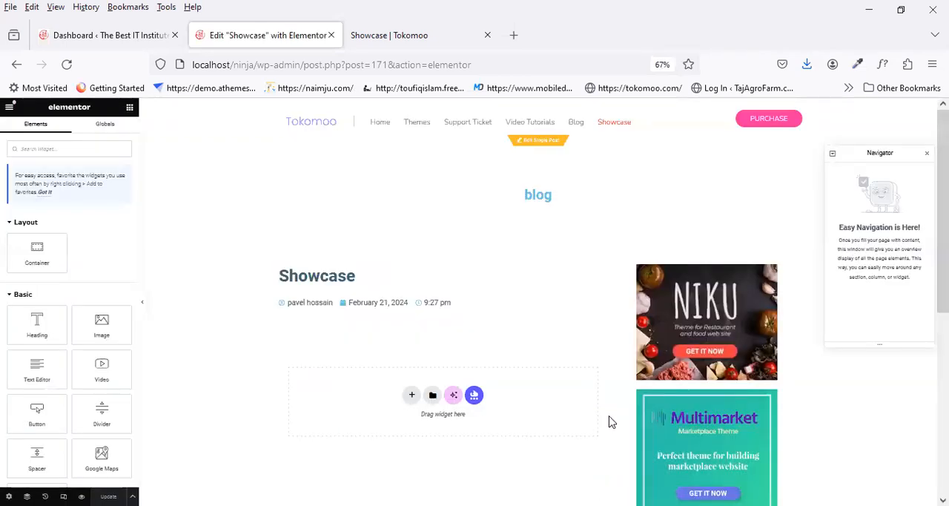
key("ctrl+plus")
key("ctrl+plus")
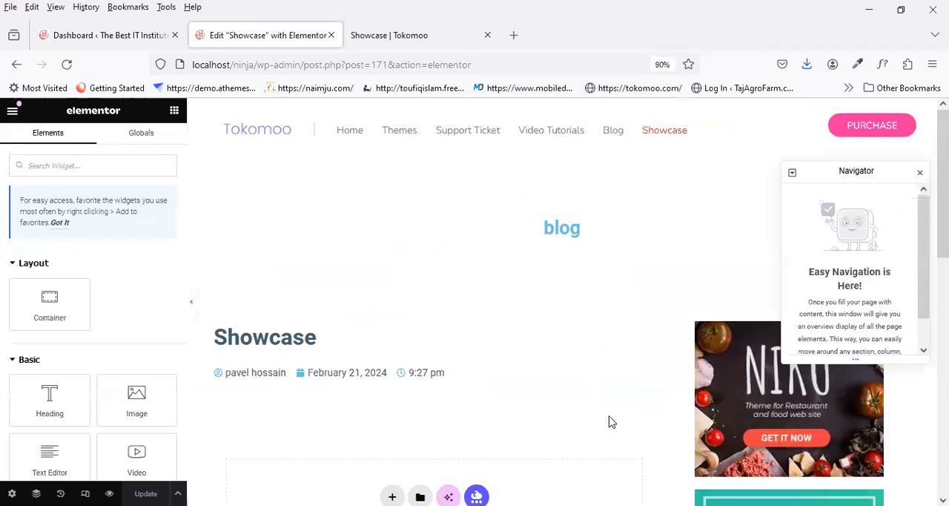
key("ctrl+plus")
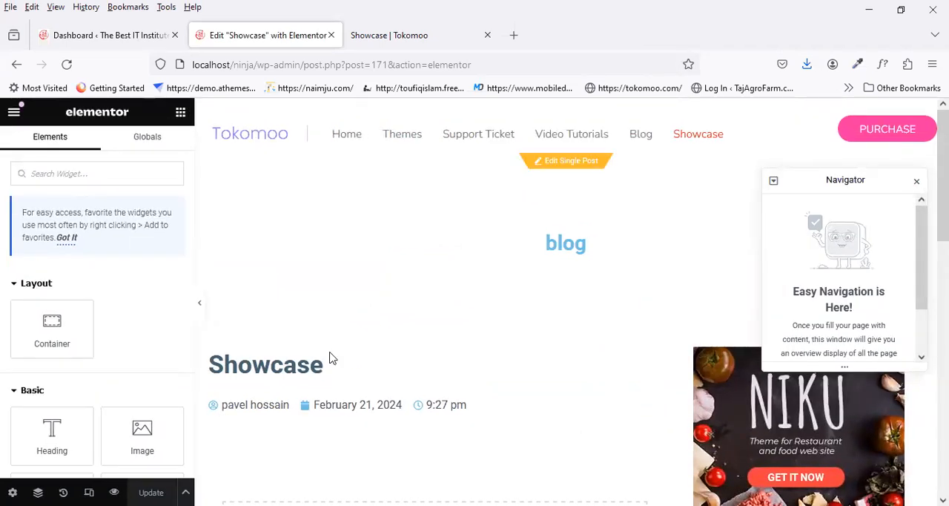
Step: Close the Navigator and review the current layout of the Showcase page
scroll(365, 326, "down", 5)
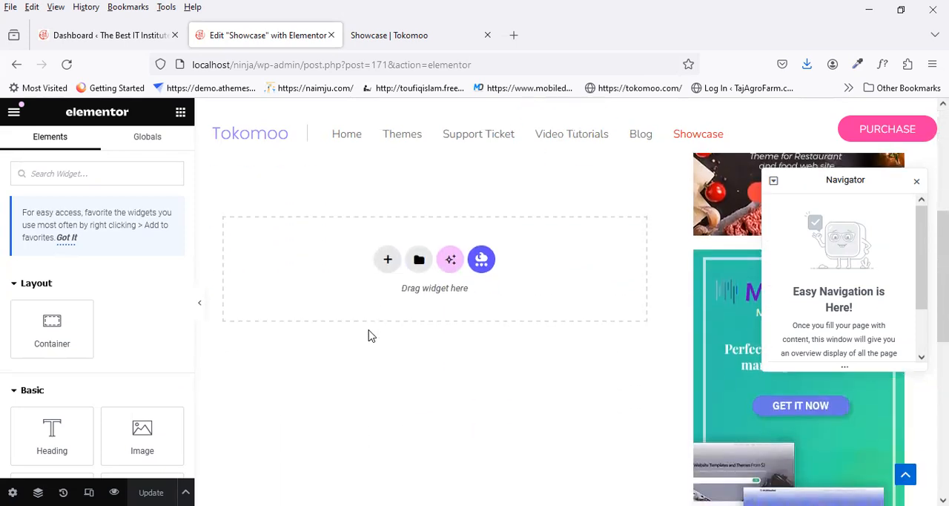
scroll(368, 333, "up", 1)
scroll(371, 335, "up", 4)
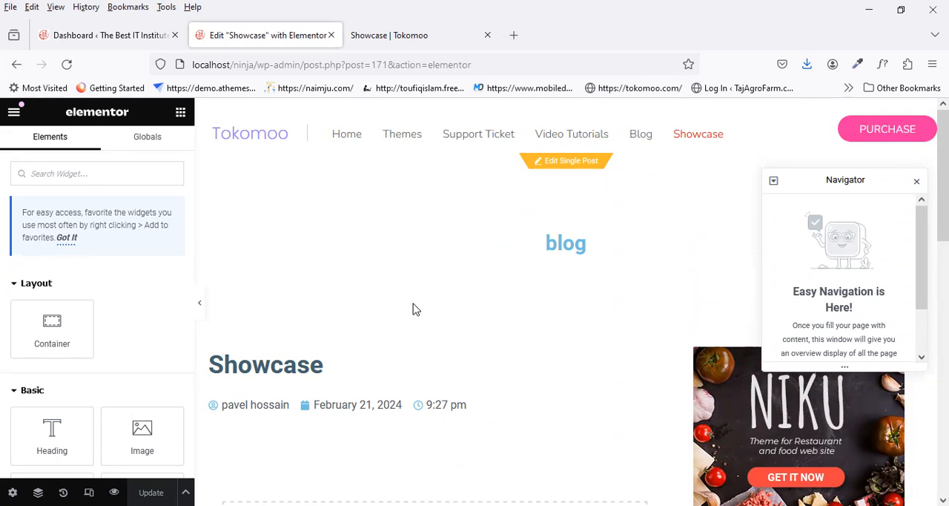
left_click(917, 182)
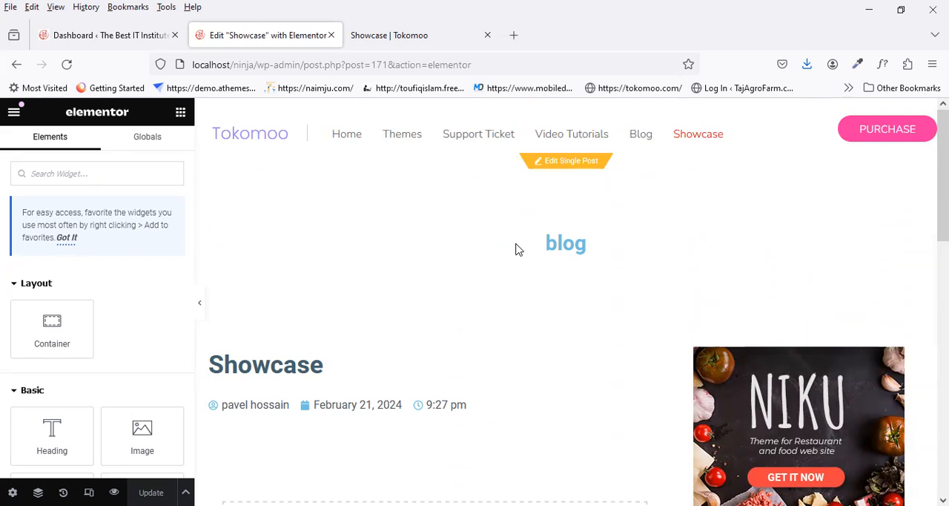
scroll(519, 259, "down", 5)
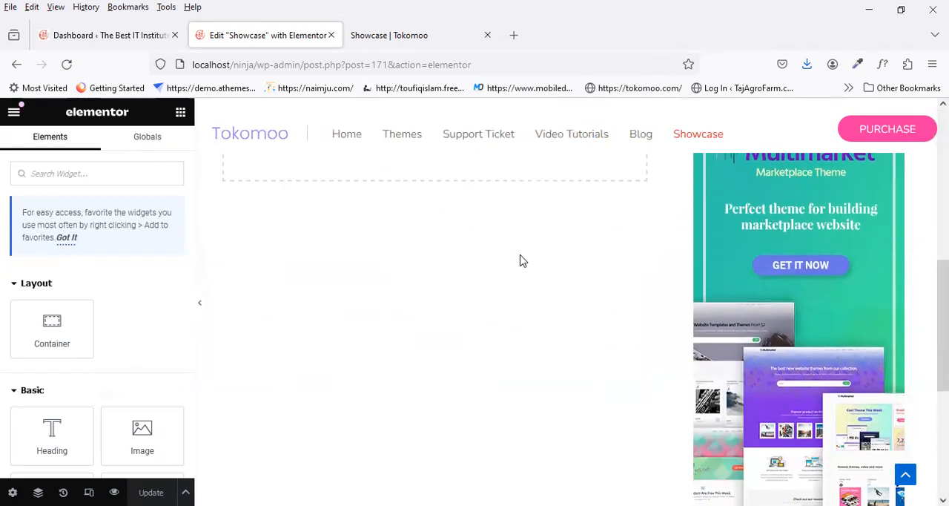
scroll(519, 260, "up", 5)
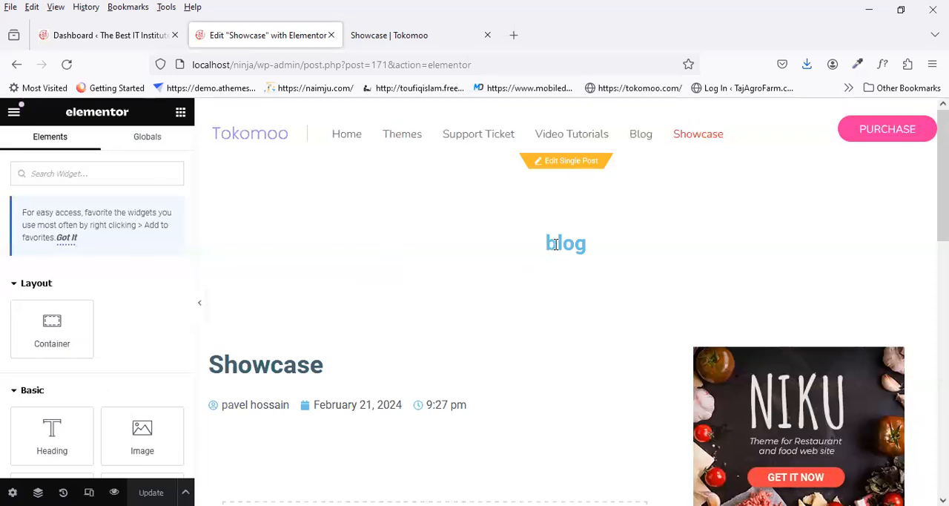
Step: Open the list of all WordPress pages in a new tab and close the existing Showcase editor tab
left_click(106, 41)
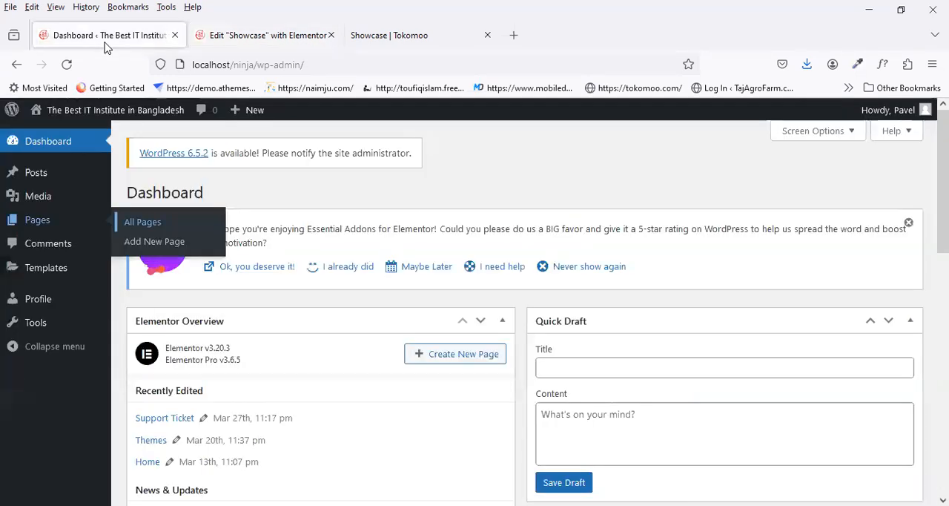
left_click(222, 34)
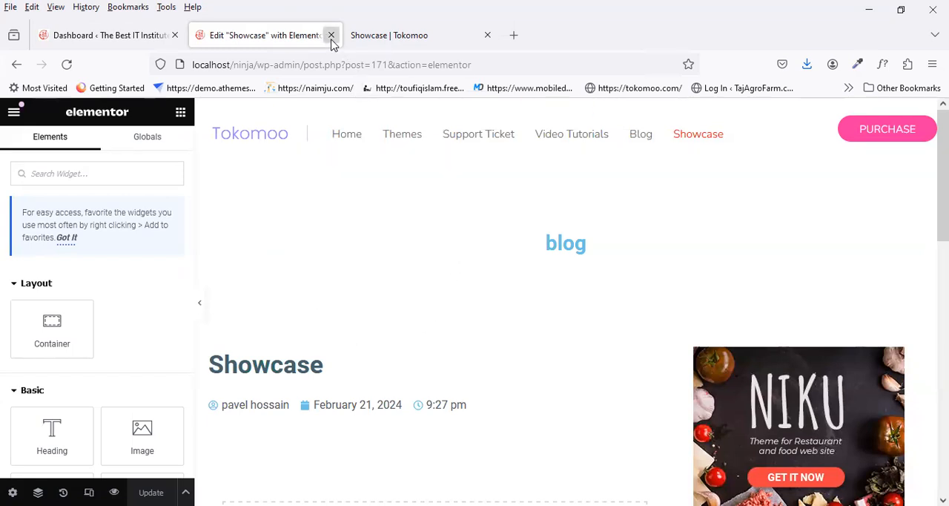
left_click(94, 36)
mouse_move(54, 265)
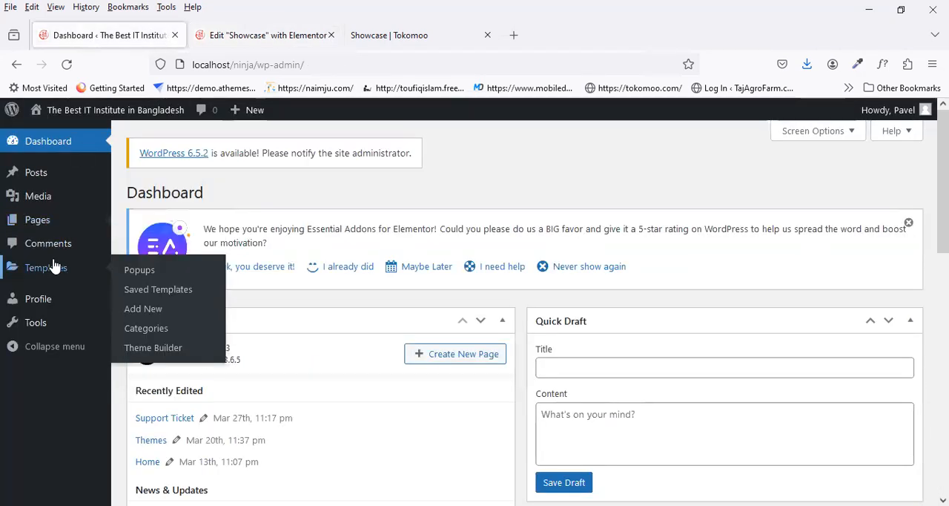
mouse_move(53, 218)
right_click(137, 226)
left_click(189, 233)
left_click(296, 35)
left_click(428, 28)
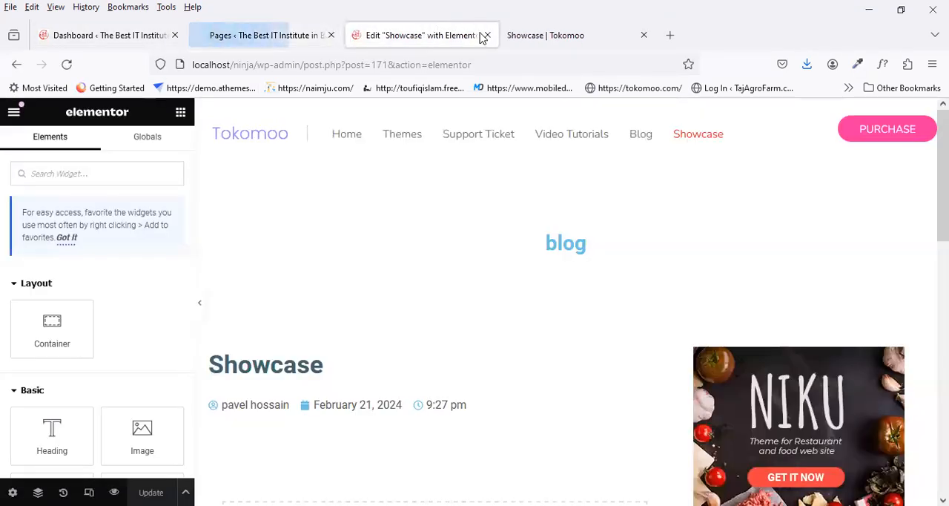
left_click(487, 35)
left_click(265, 40)
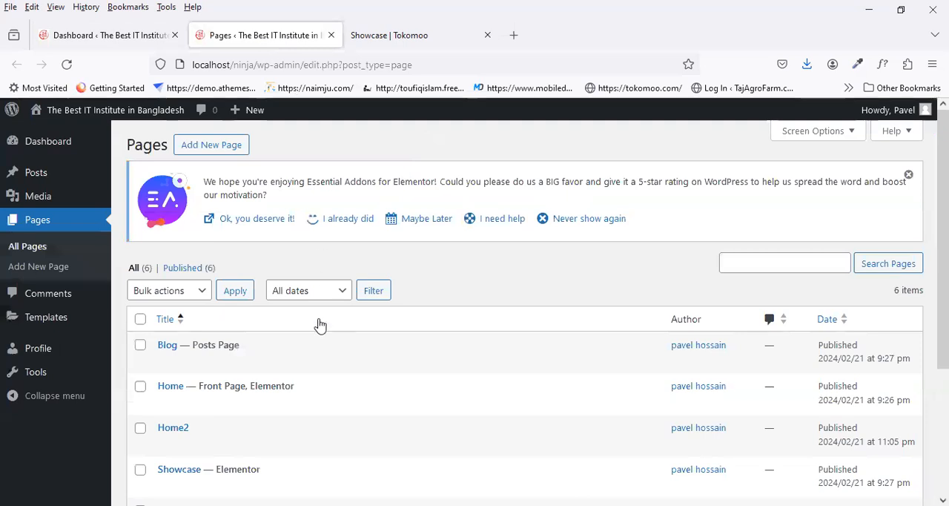
Step: Open the Showcase page with Elementor in a new tab, checking the reference page's banner while it loads
scroll(318, 324, "down", 3)
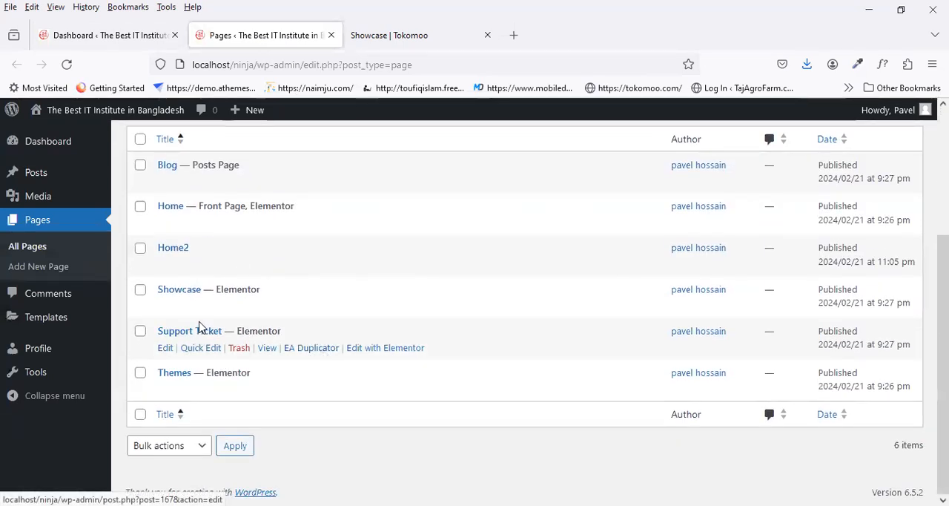
left_click(379, 310)
right_click(379, 310)
left_click(394, 66)
left_click(398, 37)
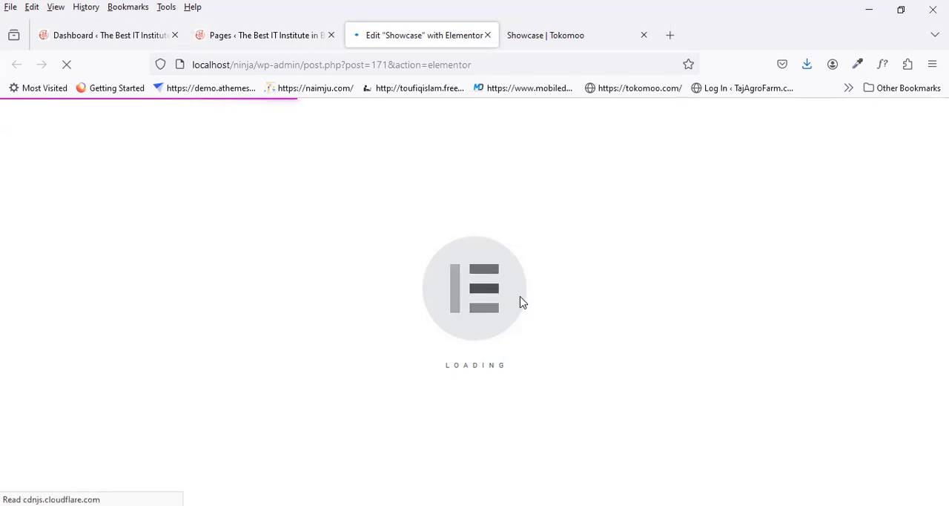
left_click(567, 36)
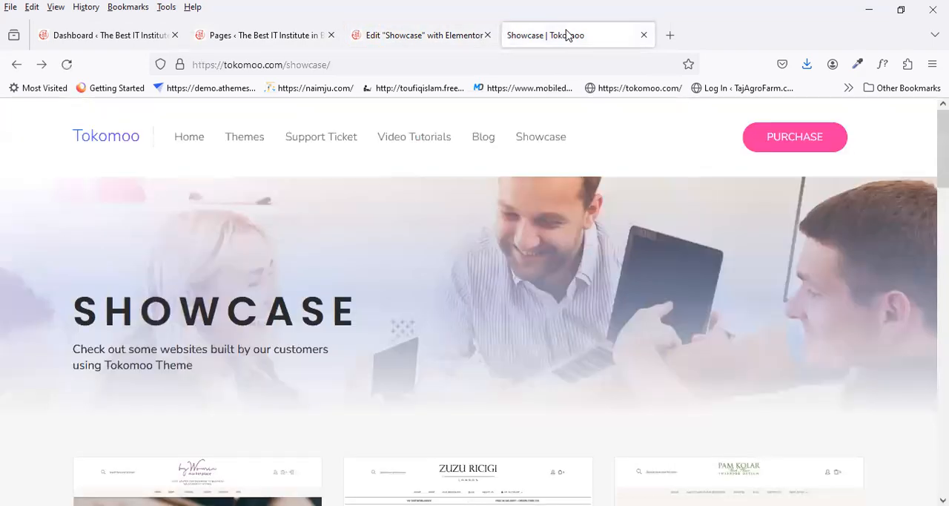
left_click(413, 35)
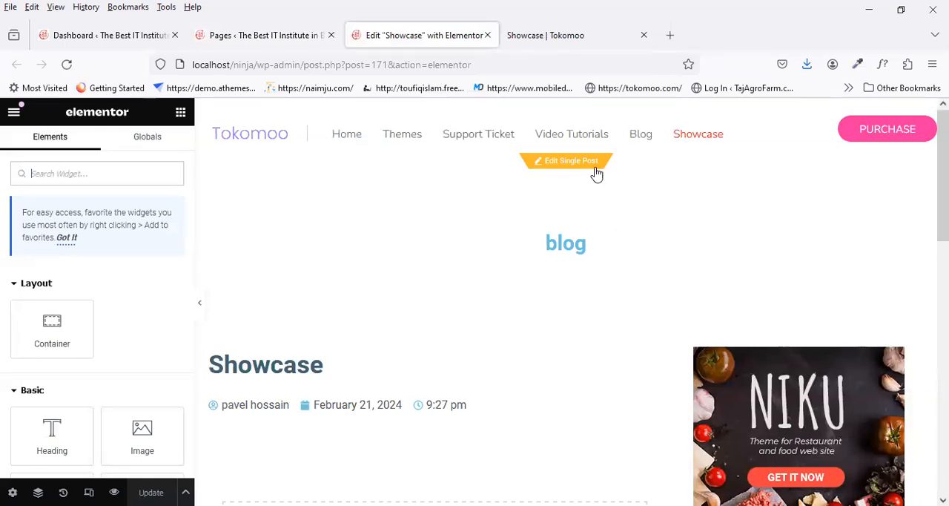
Step: Set the Showcase page's layout to full width in the page settings and update the page
scroll(612, 258, "down", 3)
scroll(612, 258, "up", 3)
scroll(613, 258, "down", 4)
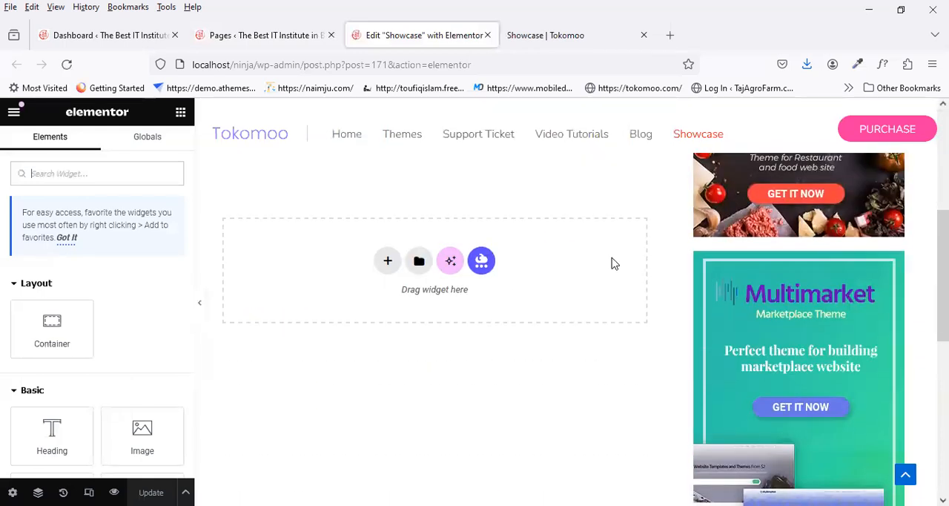
scroll(613, 263, "up", 2)
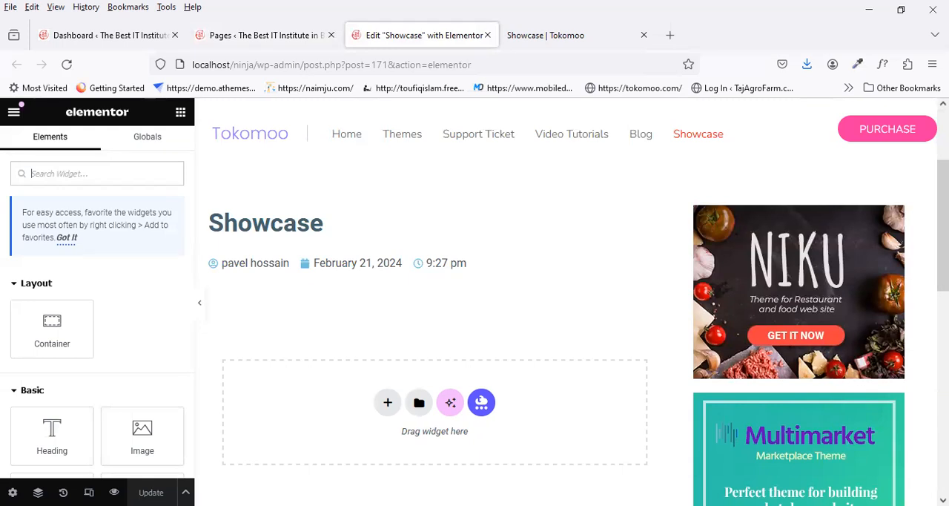
left_click(185, 492)
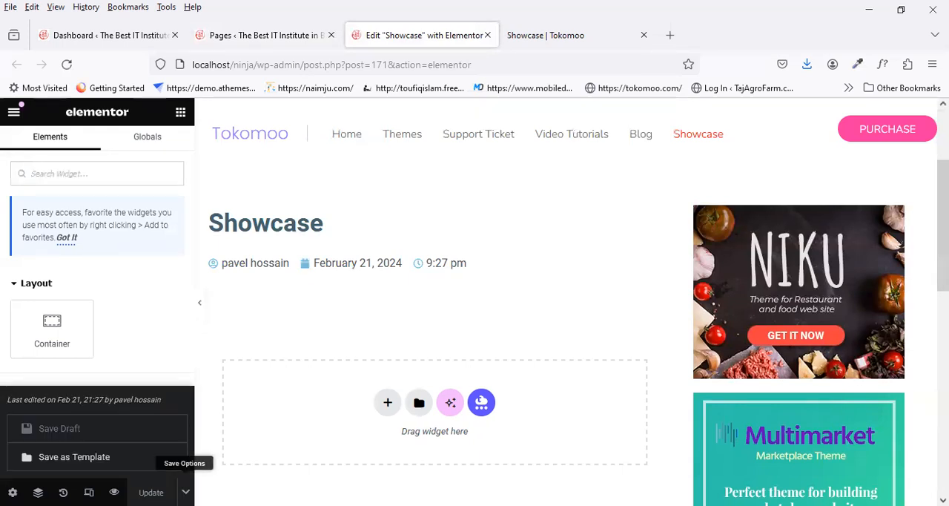
left_click(185, 492)
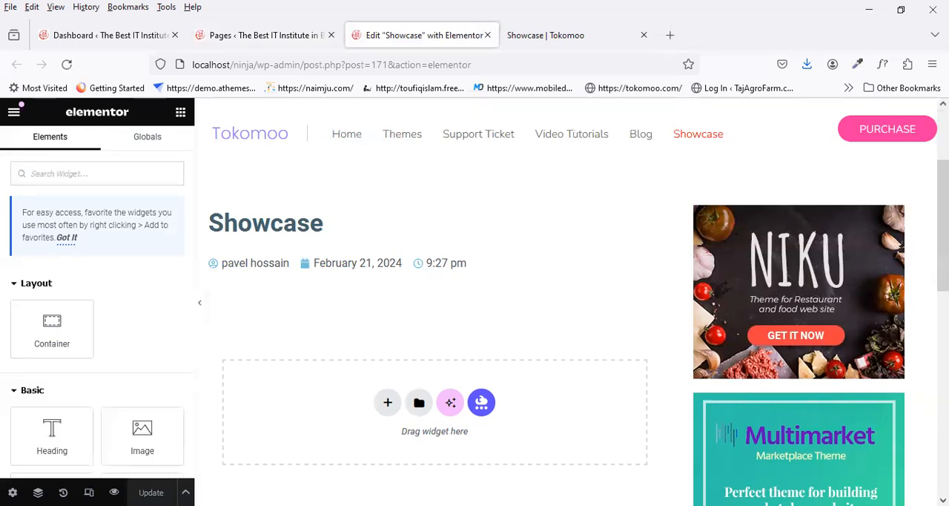
left_click(12, 492)
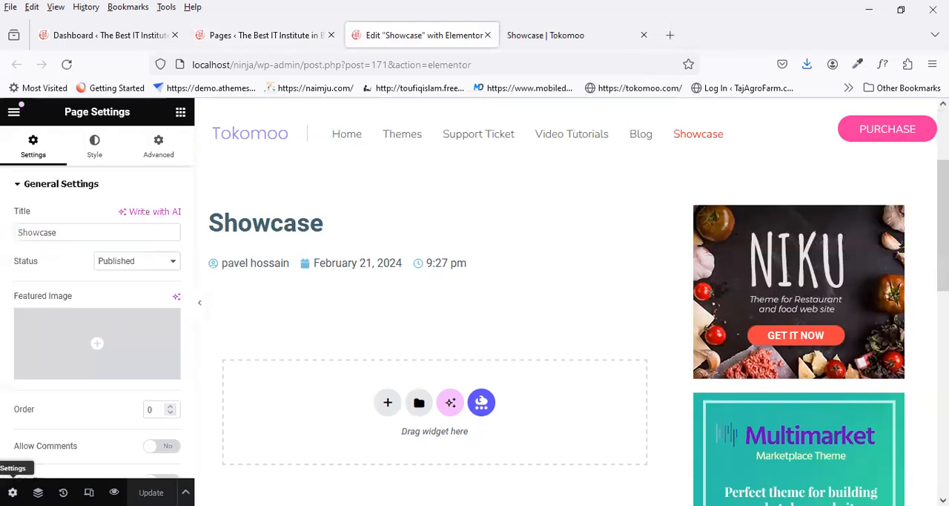
scroll(122, 335, "down", 3)
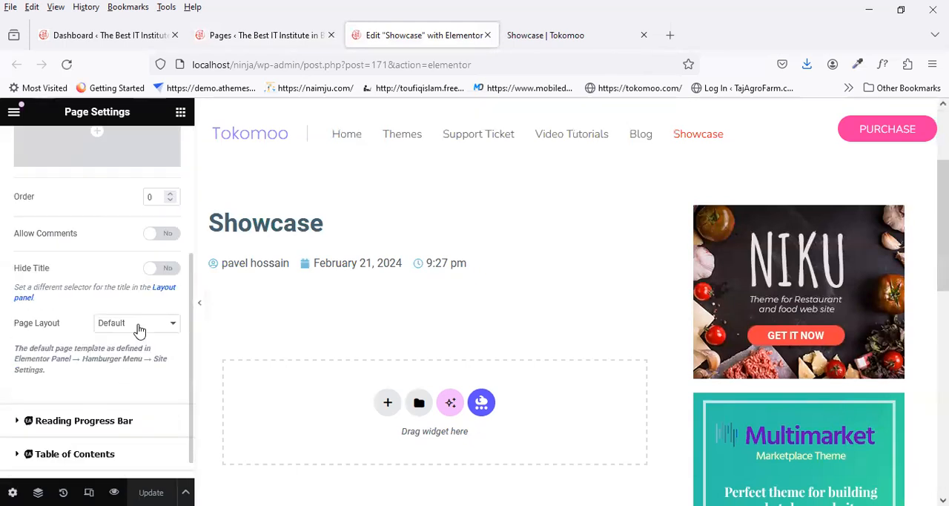
left_click(141, 326)
left_click(157, 375)
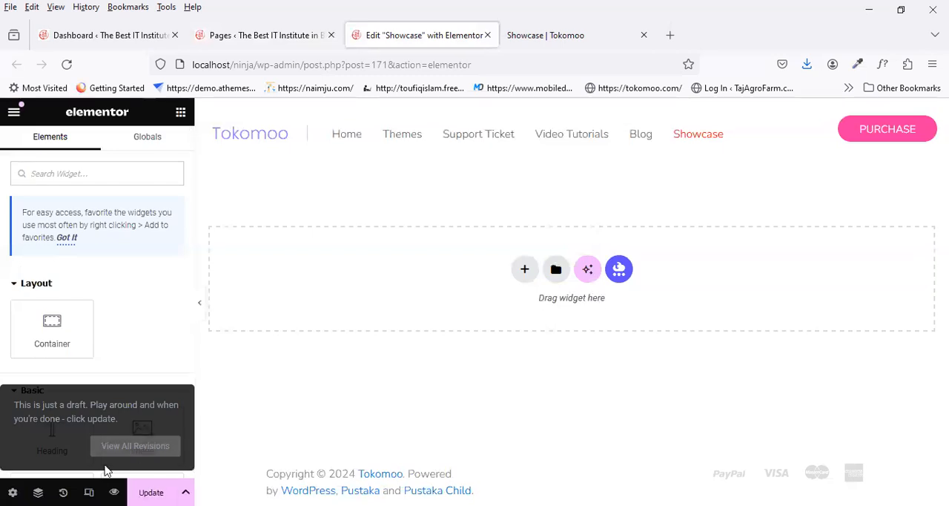
left_click(141, 492)
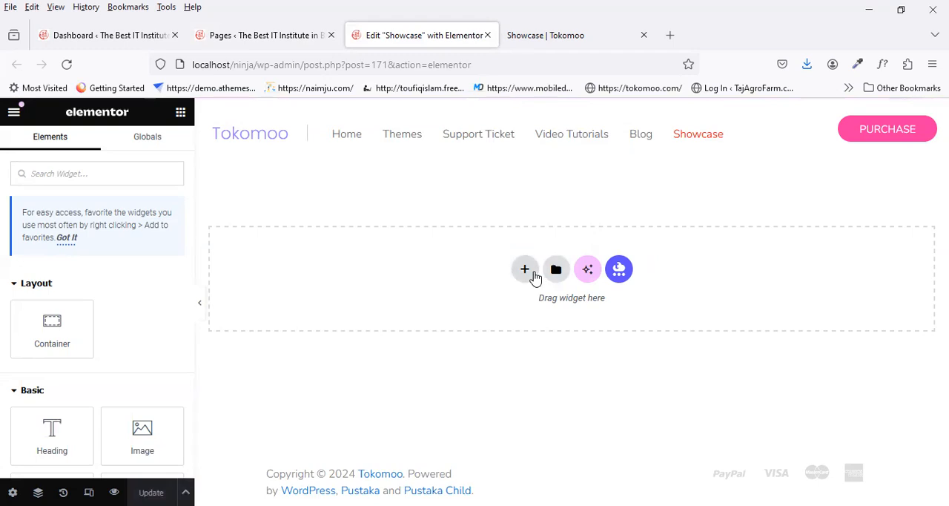
Step: Add a single container with column direction to the Showcase page and set its content width to Full Width
left_click(559, 31)
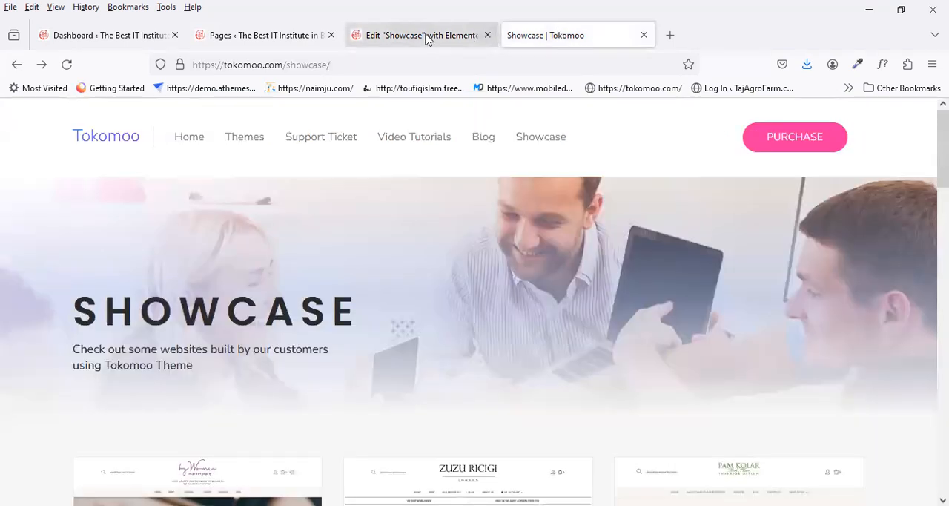
left_click(425, 37)
left_click(526, 270)
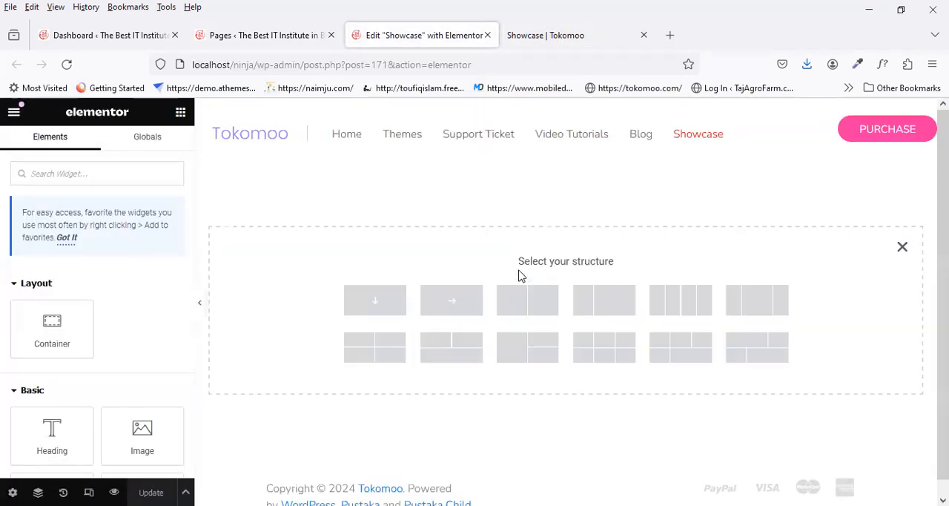
left_click(384, 309)
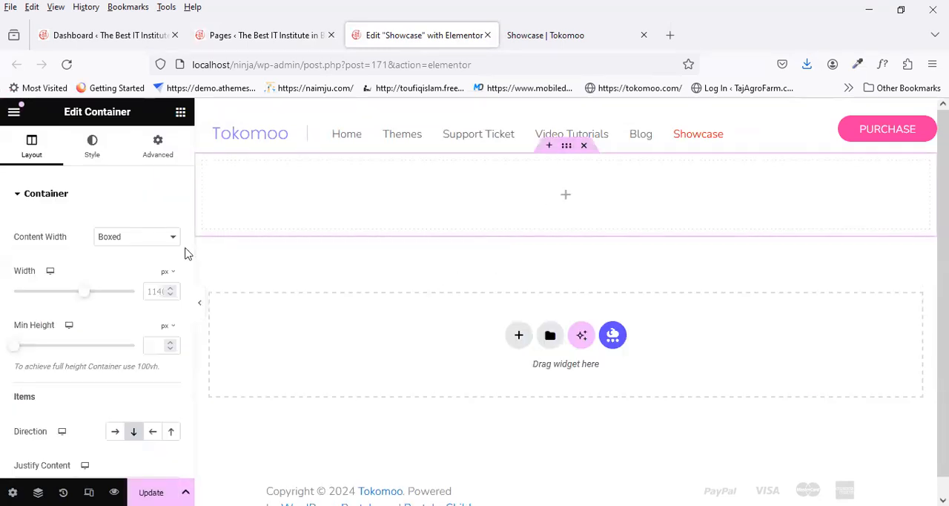
left_click(163, 248)
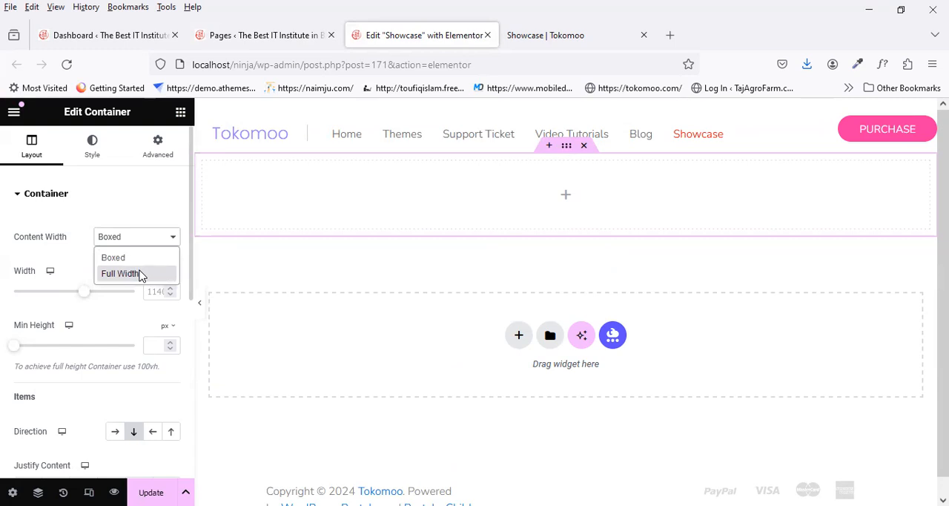
left_click(121, 274)
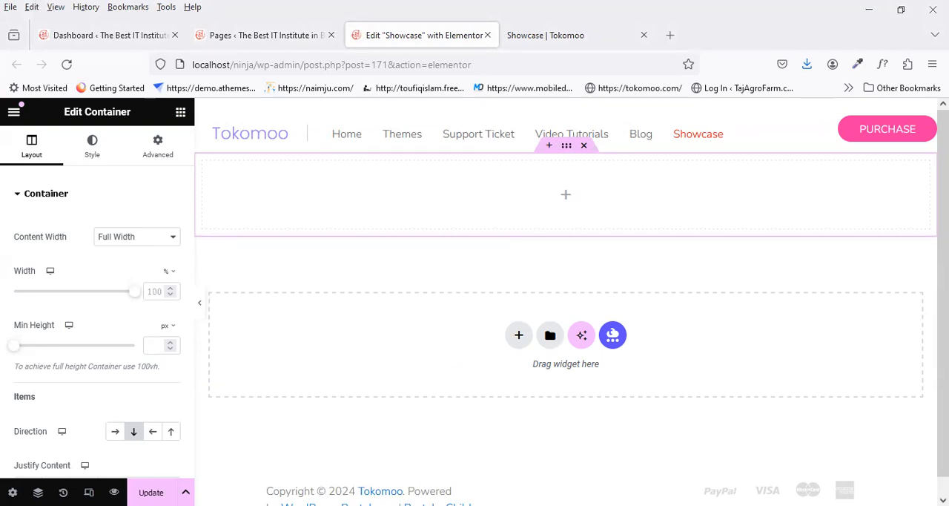
Step: Set the banner container's content width to Boxed and its background type to Classic
left_click(144, 236)
left_click(158, 258)
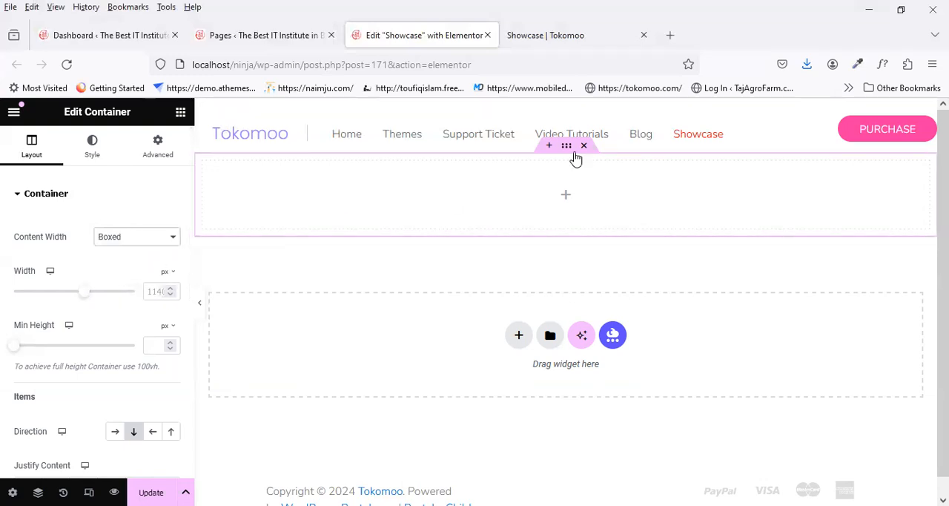
left_click(90, 157)
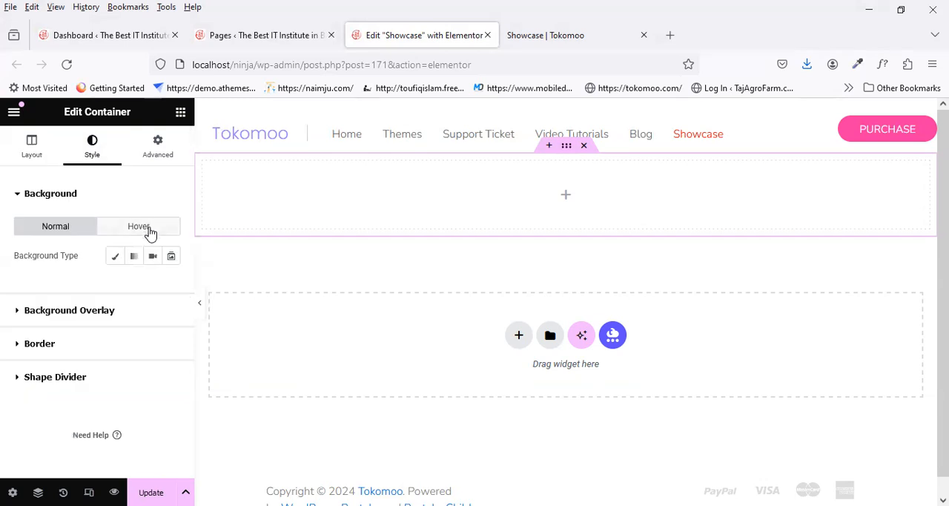
left_click(115, 256)
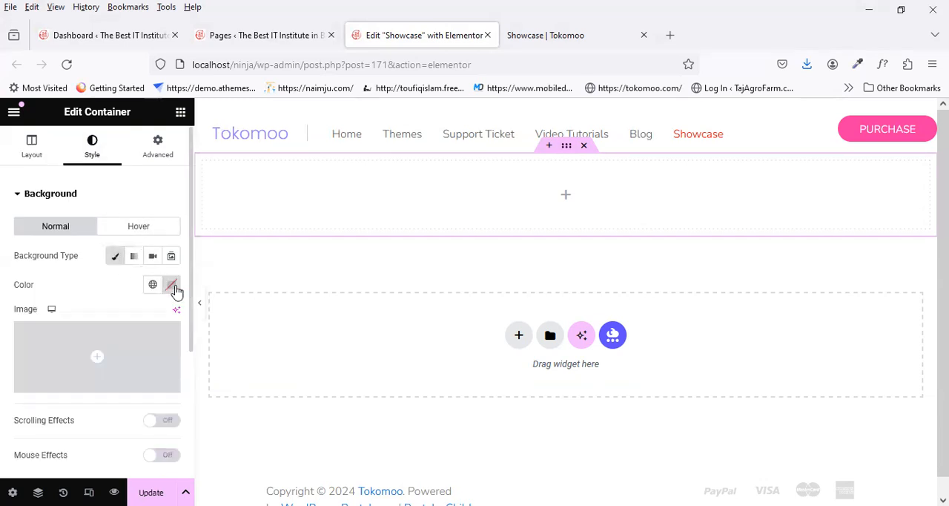
Step: Upload business-meeting-young-hipsters-businessmen-and-PHWAFBB.jpg from the Desktop and insert it as the container's background image
left_click(149, 360)
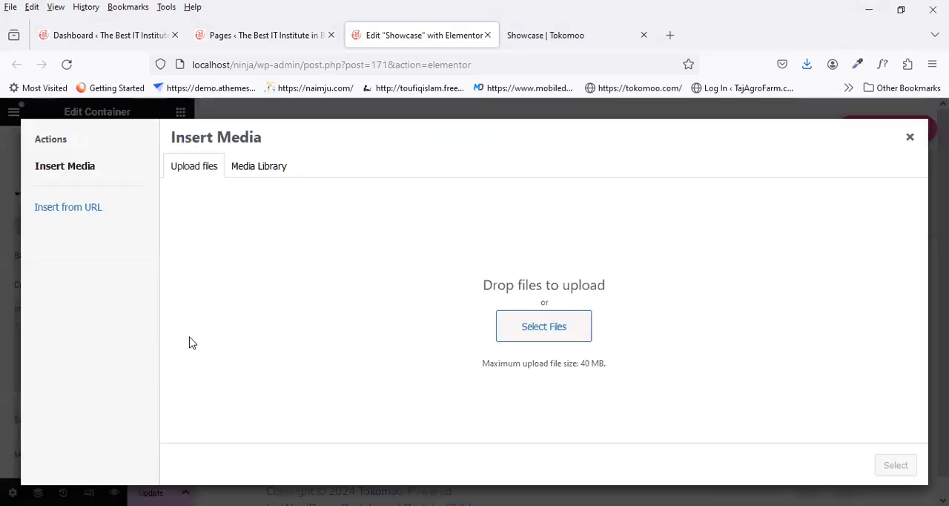
left_click(538, 342)
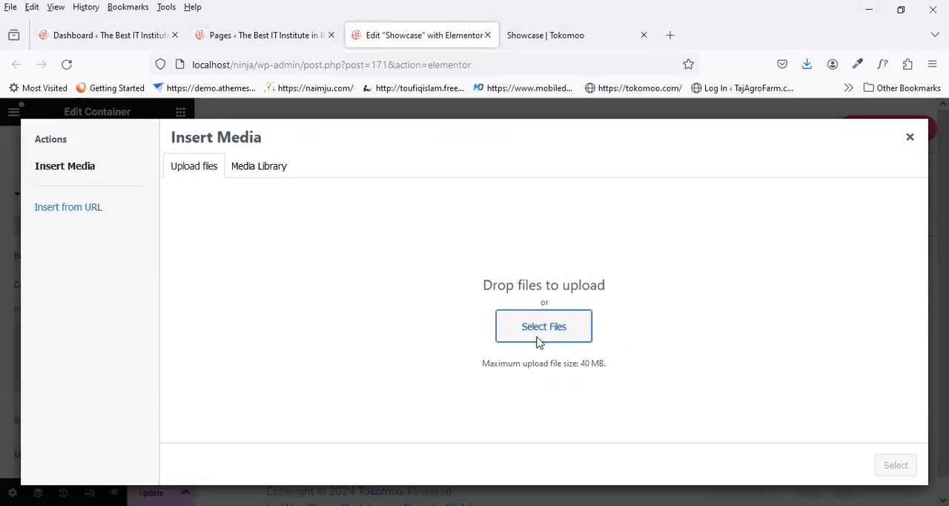
scroll(619, 297, "down", 5)
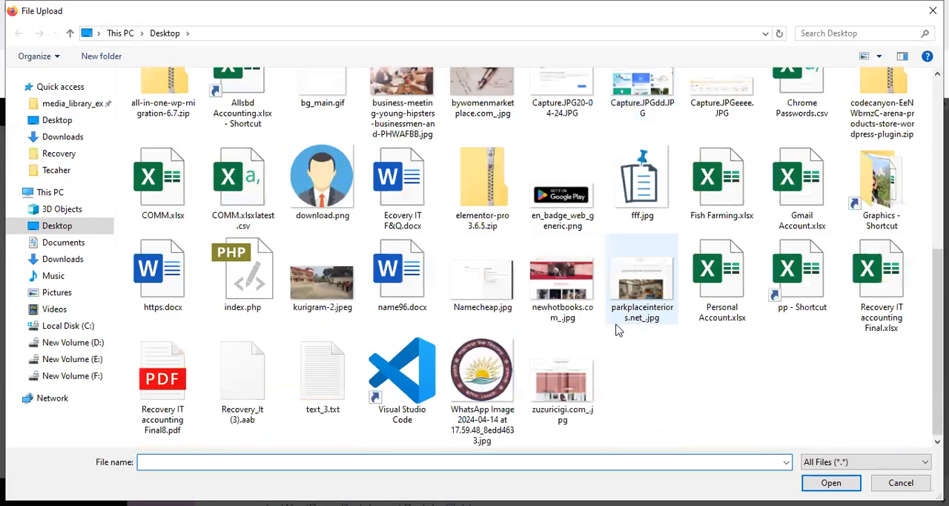
scroll(619, 330, "up", 2)
left_click(403, 223)
double_click(403, 223)
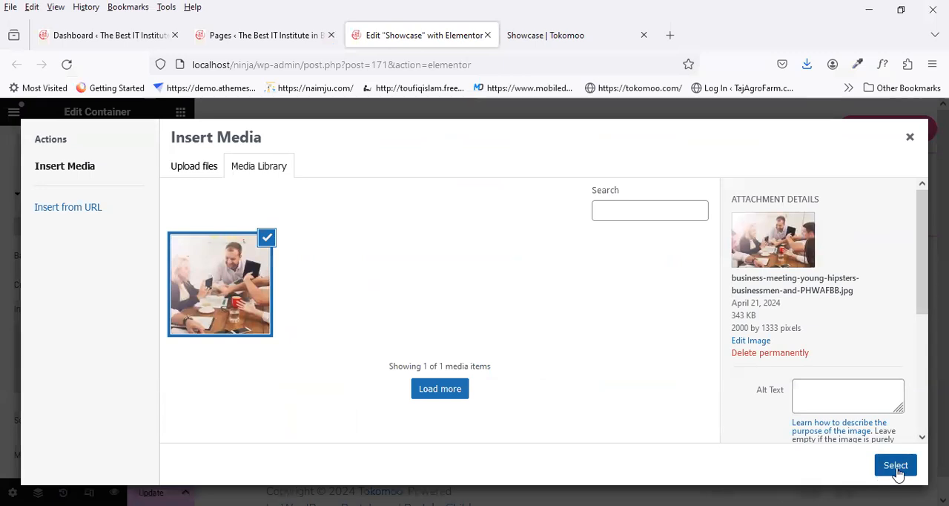
left_click(896, 466)
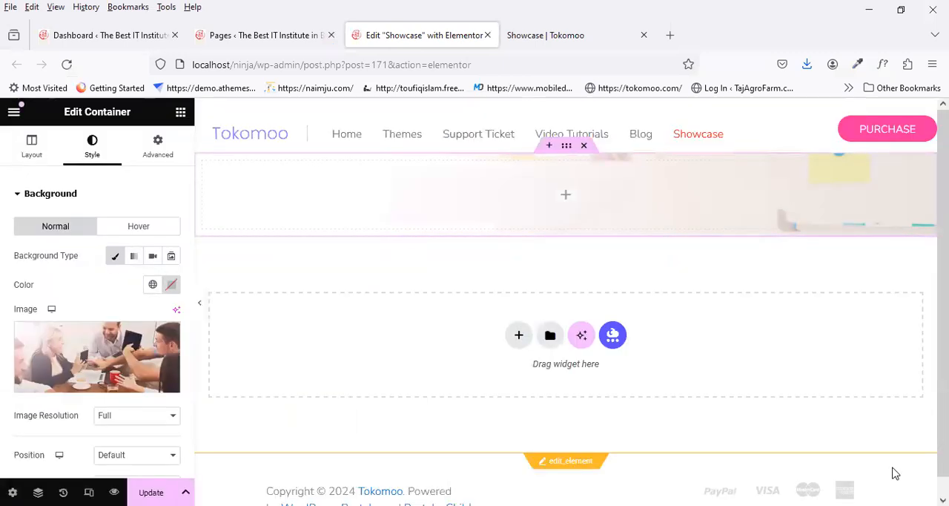
Step: Set the background image's position to Center Center, repeat to No-repeat and display size to Cover, and update the page
scroll(155, 389, "down", 2)
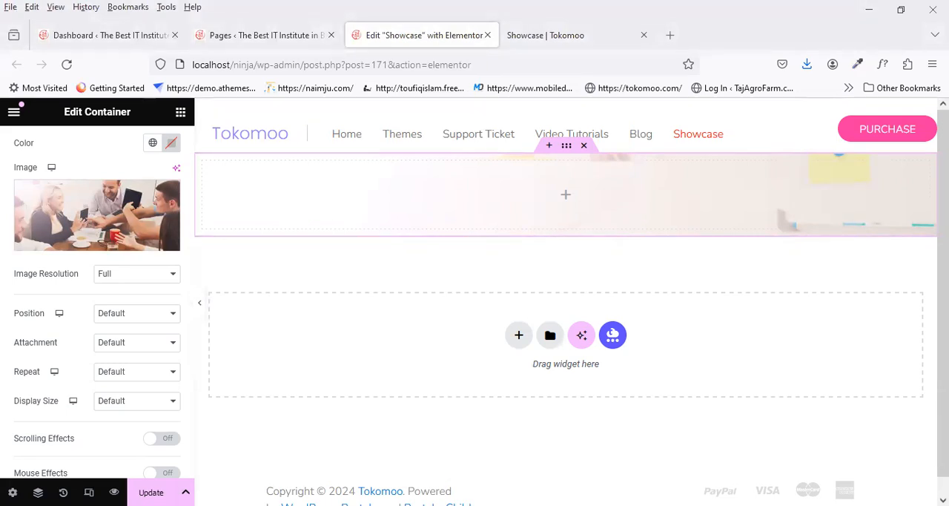
left_click(141, 321)
left_click(138, 348)
left_click(142, 343)
left_click(138, 364)
left_click(136, 372)
left_click(137, 403)
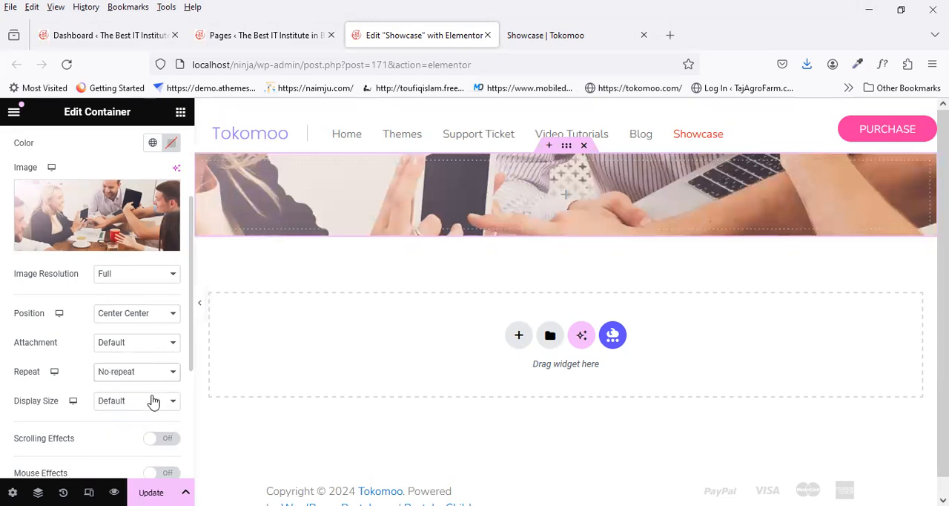
left_click(153, 401)
left_click(123, 452)
left_click(151, 492)
Step: Examine the banner's color overlay and lower edge on the reference Showcase page, and return to the Elementor editor
scroll(117, 322, "down", 3)
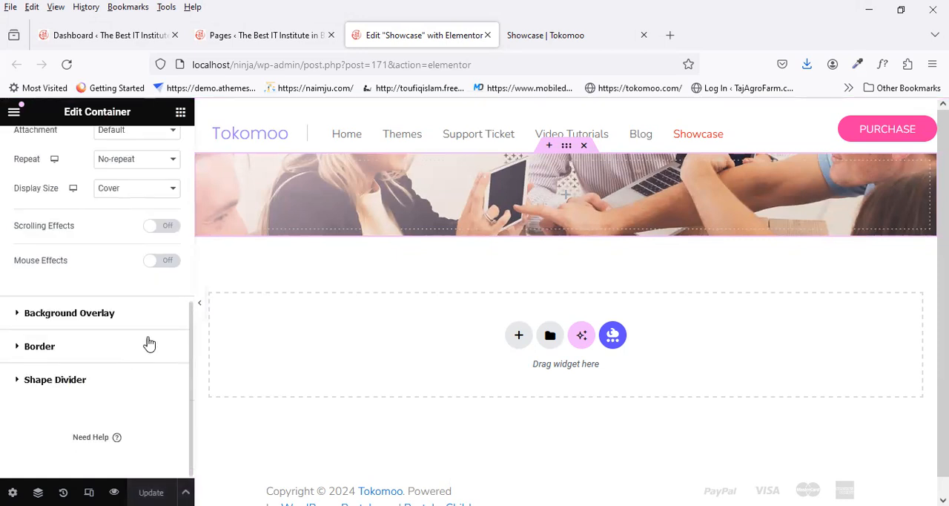
left_click(539, 39)
scroll(538, 244, "down", 5)
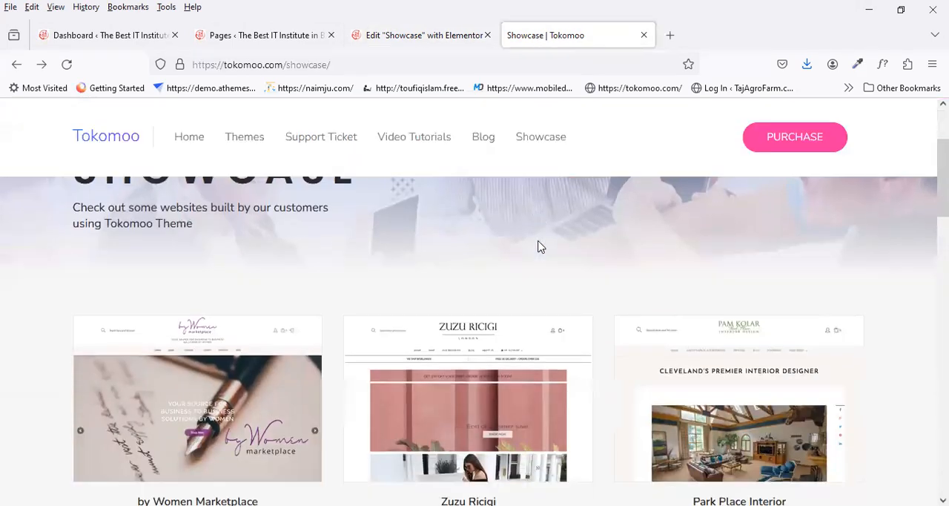
scroll(336, 371, "up", 4)
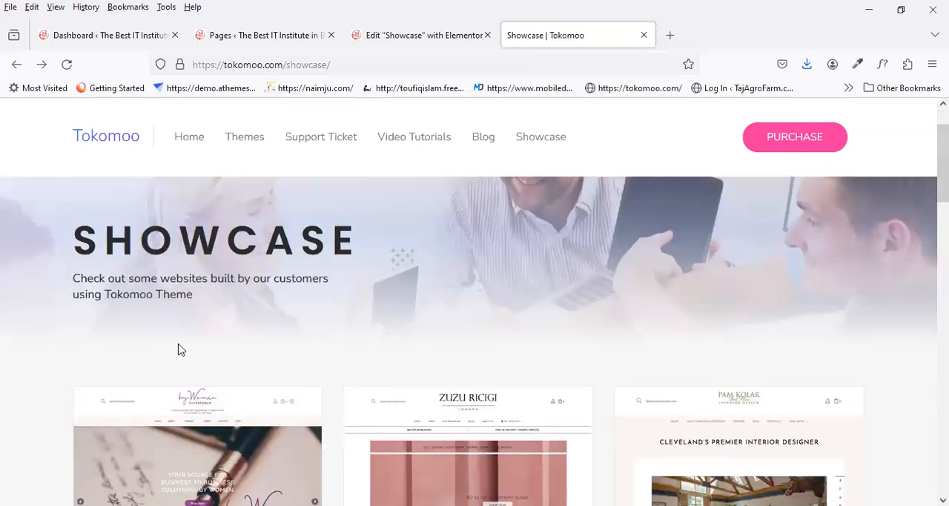
scroll(148, 356, "down", 1)
scroll(90, 349, "up", 2)
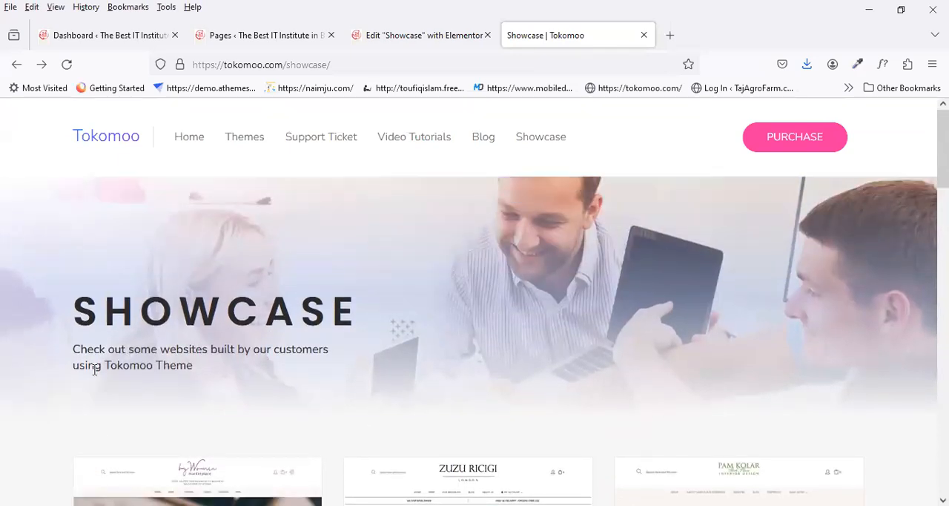
scroll(141, 302, "down", 5)
scroll(144, 330, "down", 1)
scroll(72, 394, "up", 5)
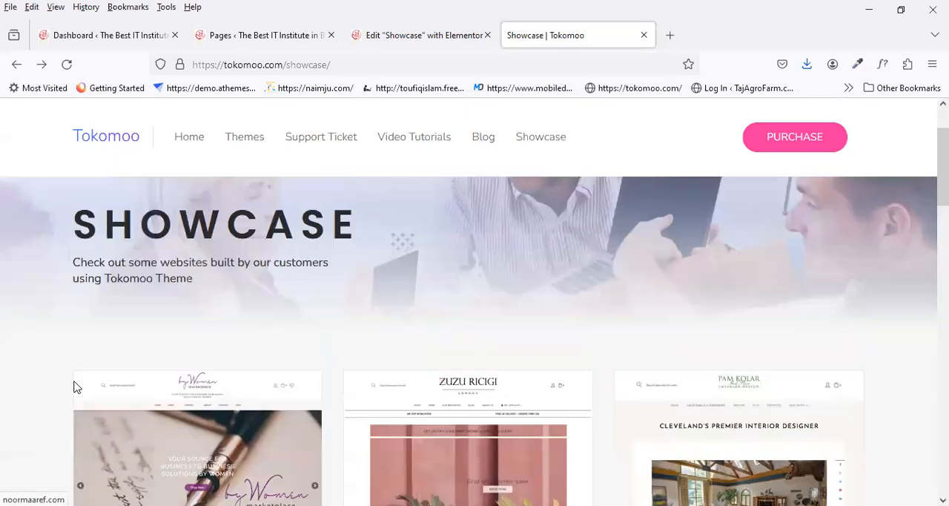
scroll(74, 385, "up", 1)
scroll(111, 352, "down", 2)
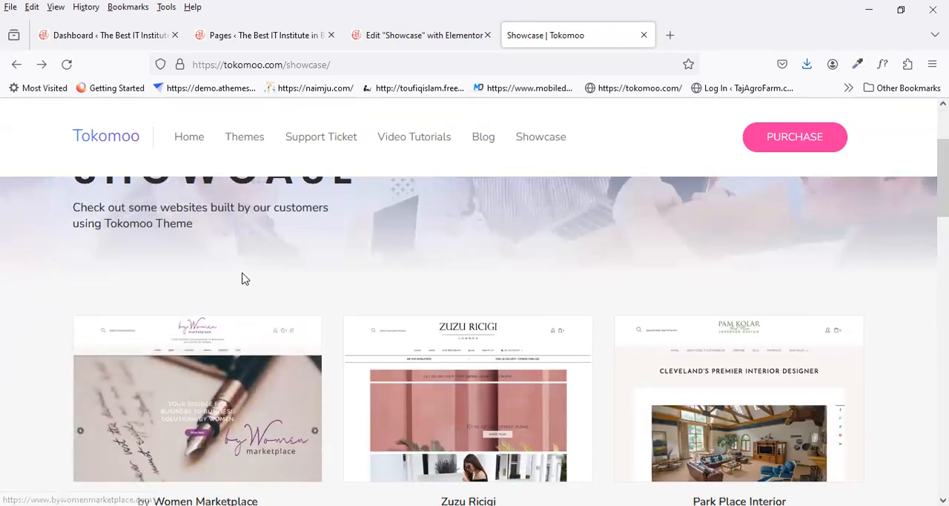
left_click(382, 33)
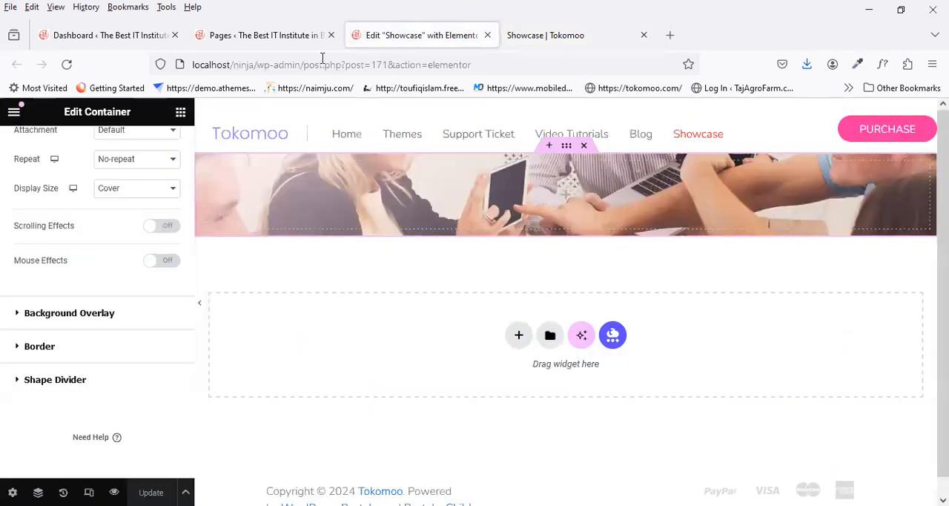
Step: Give the container a gradient background overlay and set its second color to #F0F0F582
left_click(115, 312)
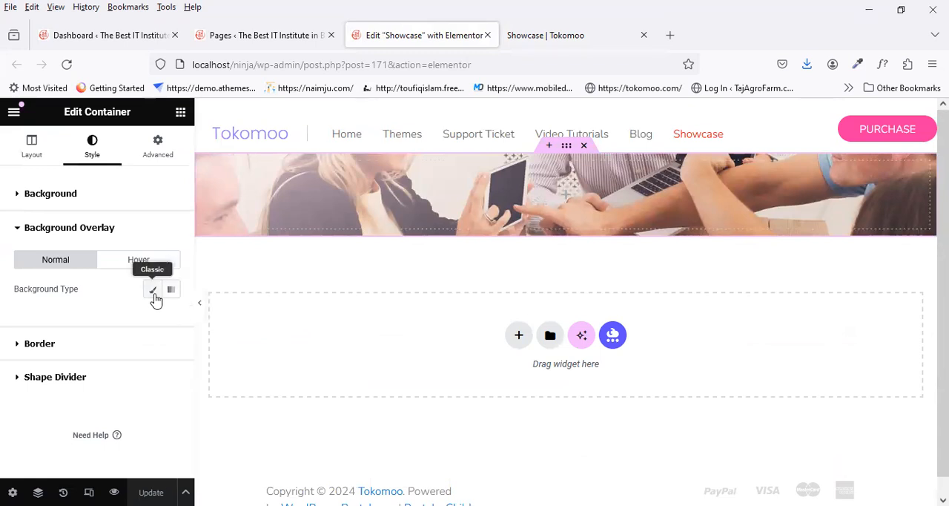
left_click(176, 296)
scroll(175, 304, "down", 2)
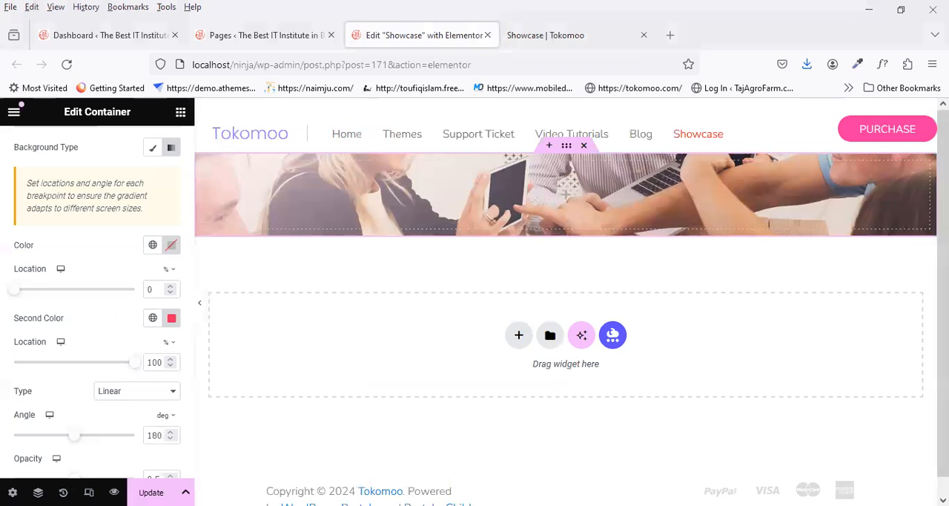
left_click(171, 319)
triple_click(232, 399)
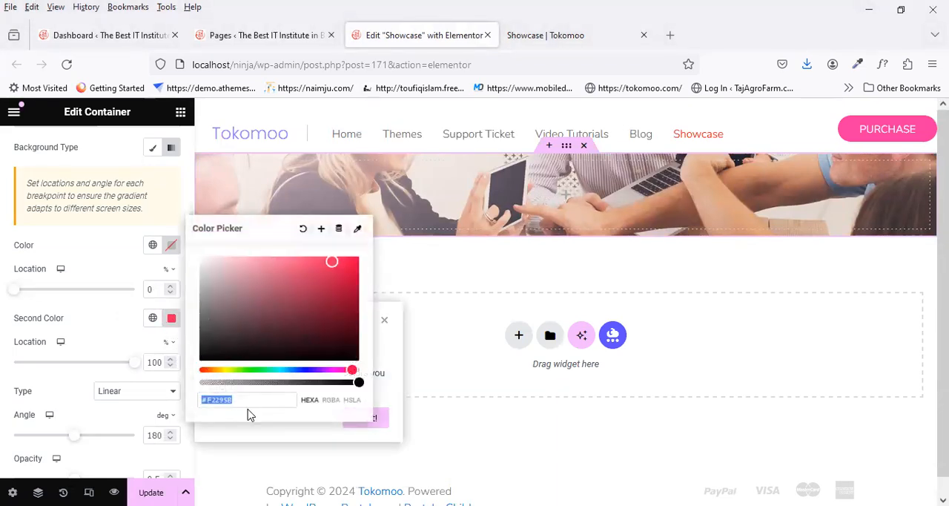
type("#F0F0F582")
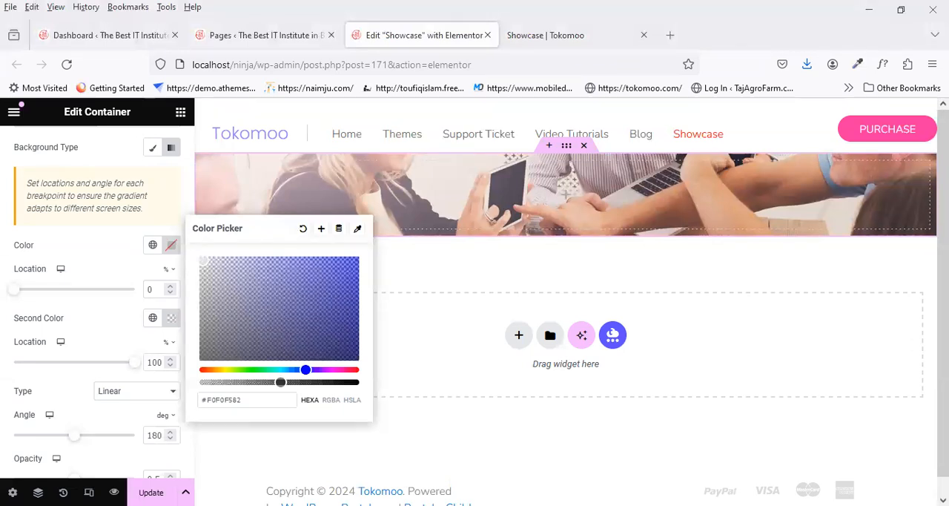
left_click(173, 321)
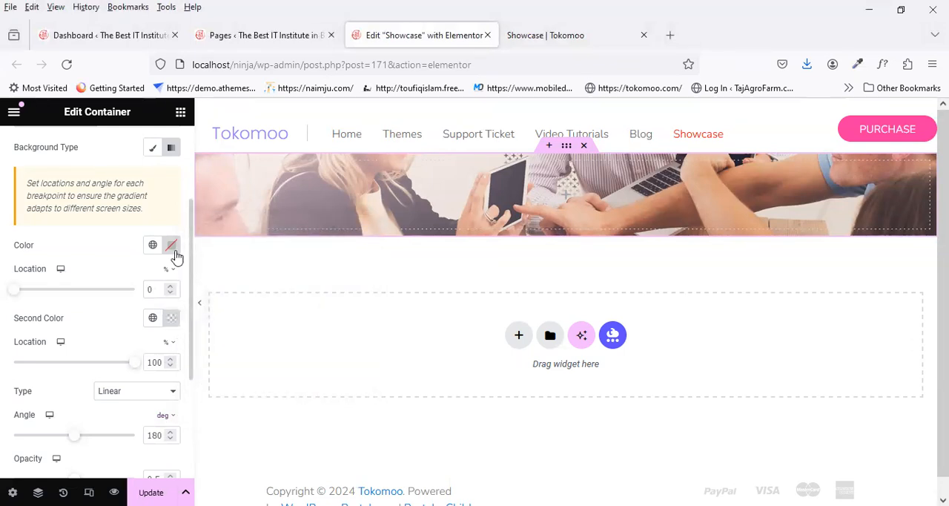
Step: Copy the gradient overlay's second color and set the first color to #F0F0F582
left_click(173, 320)
key("ctrl+c")
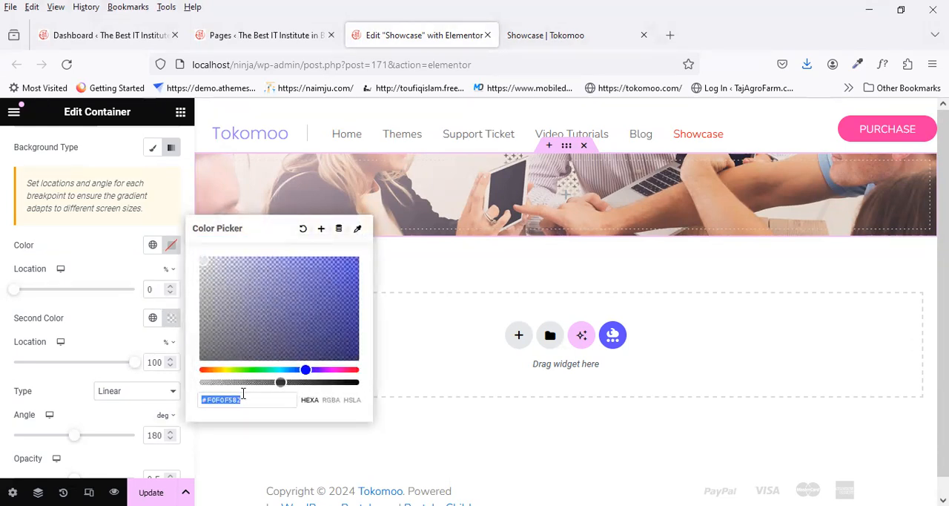
left_click(172, 246)
key("ctrl+v")
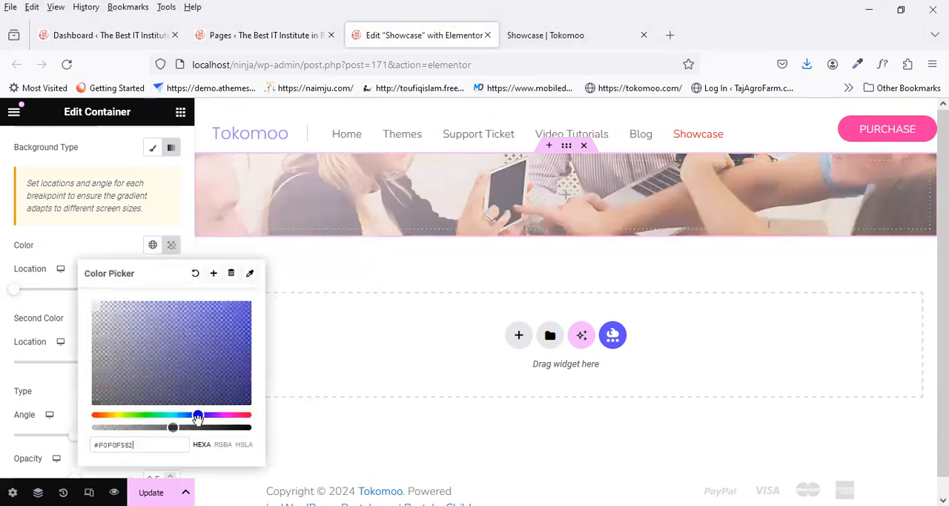
left_click(112, 245)
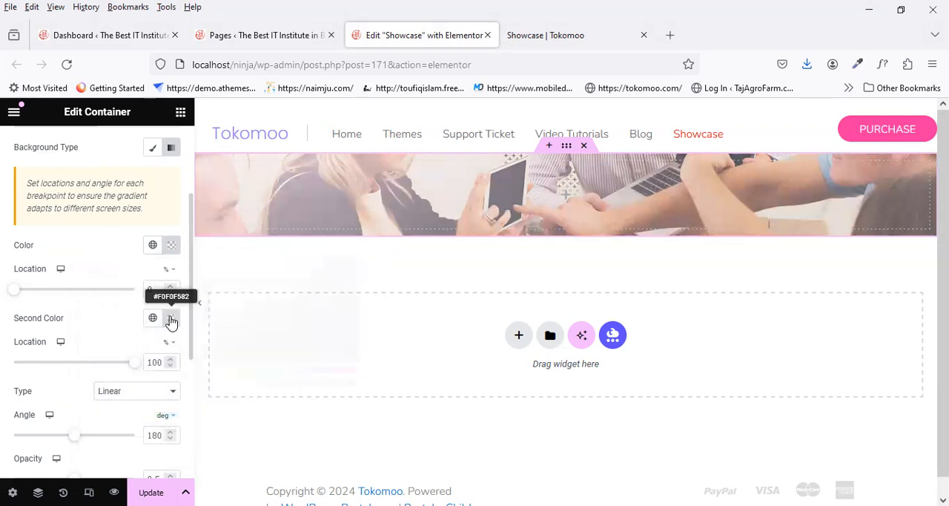
Step: Set the gradient overlay's second color to #F6F6F6
left_click(171, 319)
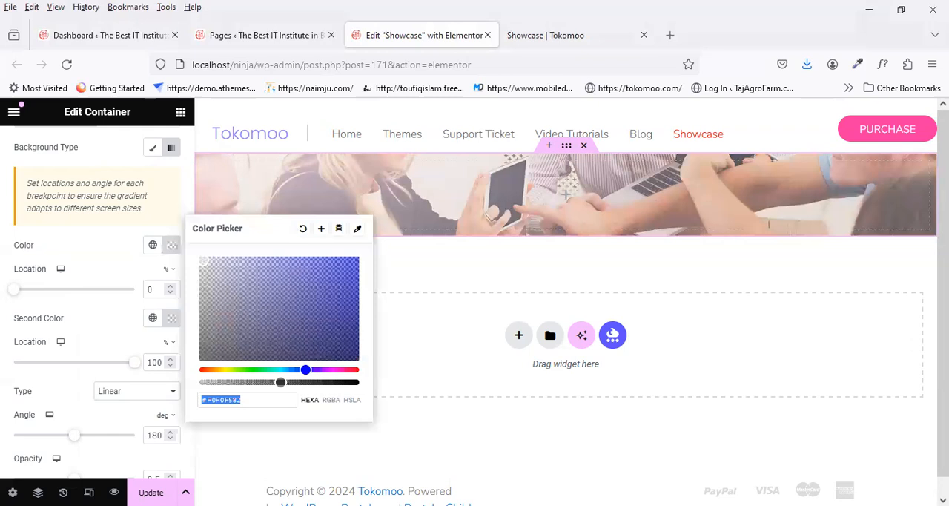
left_click(170, 321)
left_click(172, 321)
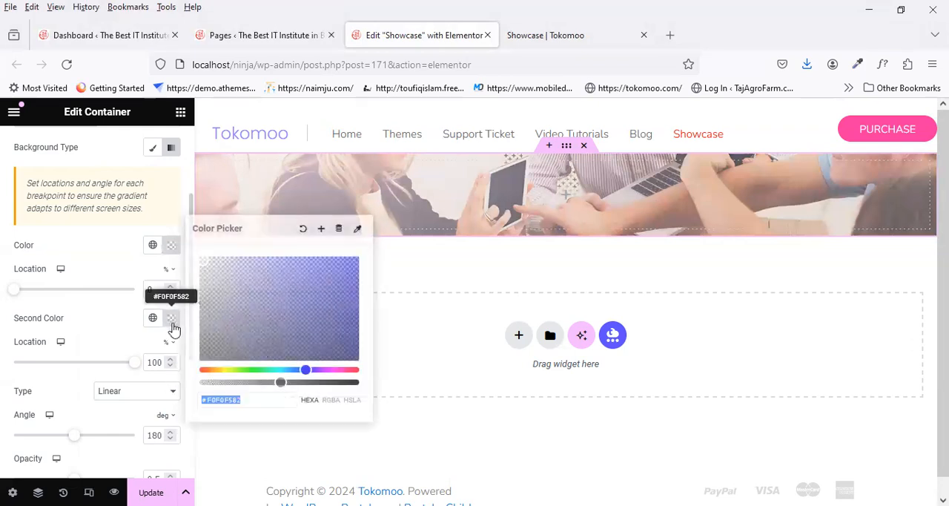
type("#f5f5f5")
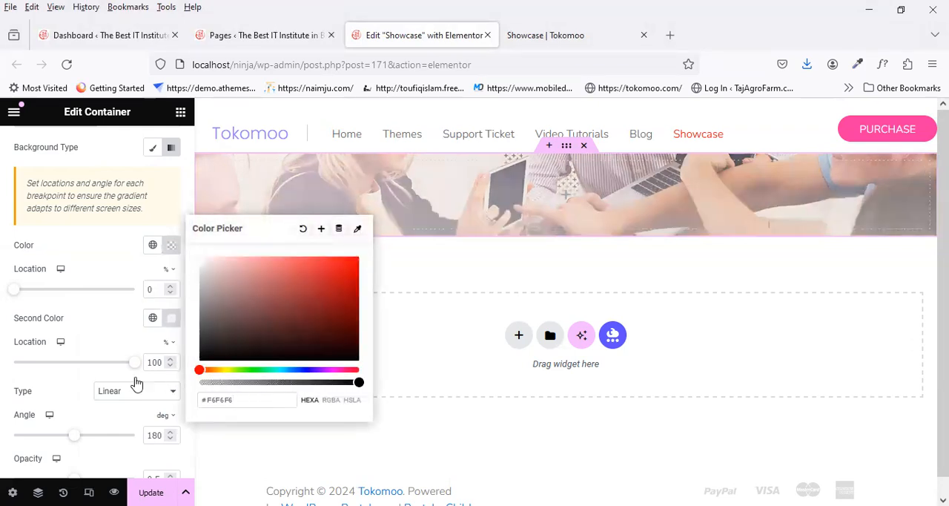
left_click(116, 327)
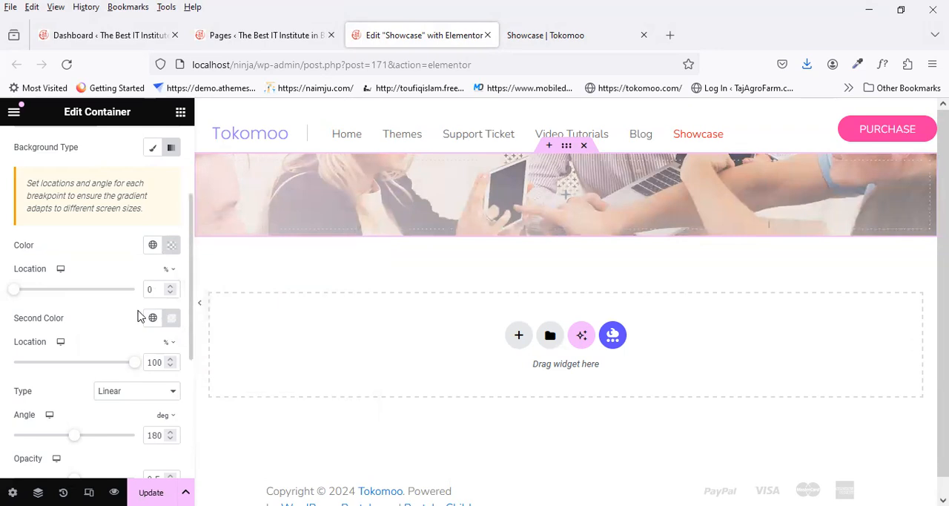
Step: Set the overlay's first color location to 13%, second color location to 46% and opacity to 1
scroll(141, 316, "down", 1)
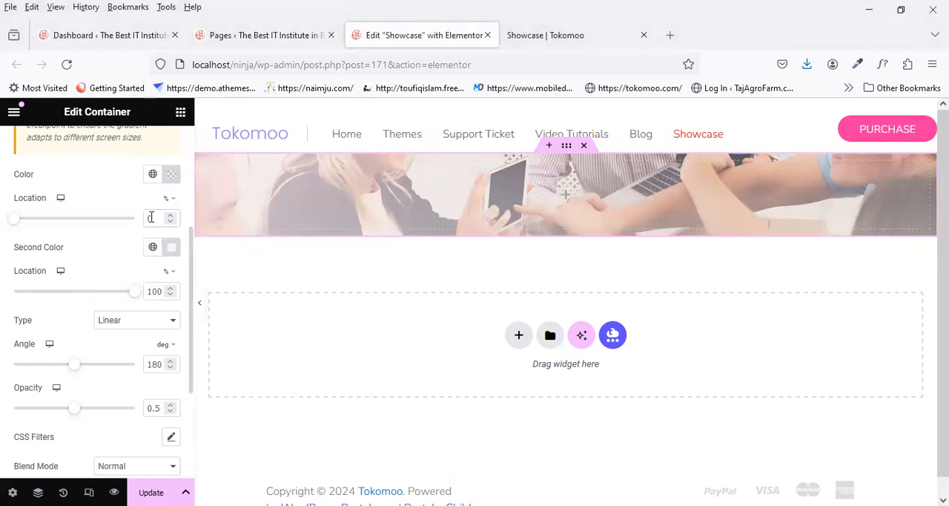
type("3")
key("BackSpace")
left_click_drag(143, 295, 139, 296)
type("0")
key("BackSpace")
type("46")
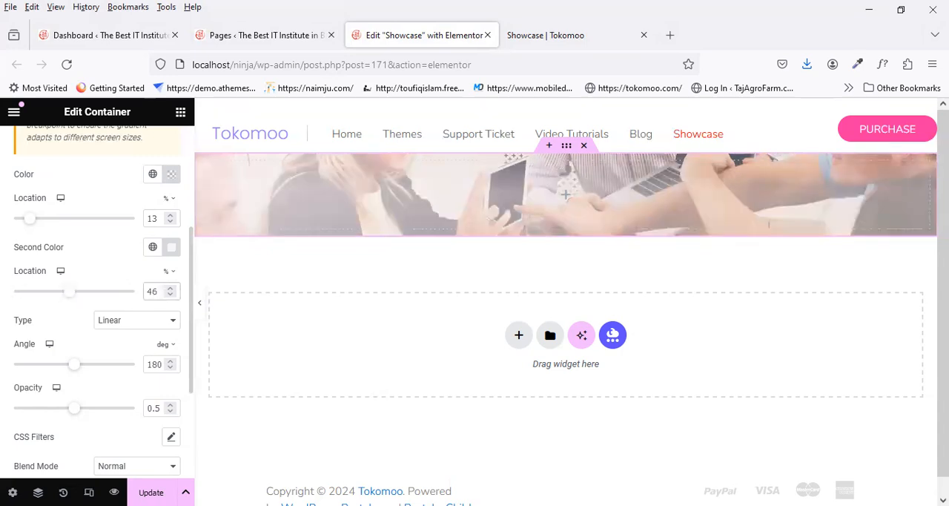
left_click(171, 405)
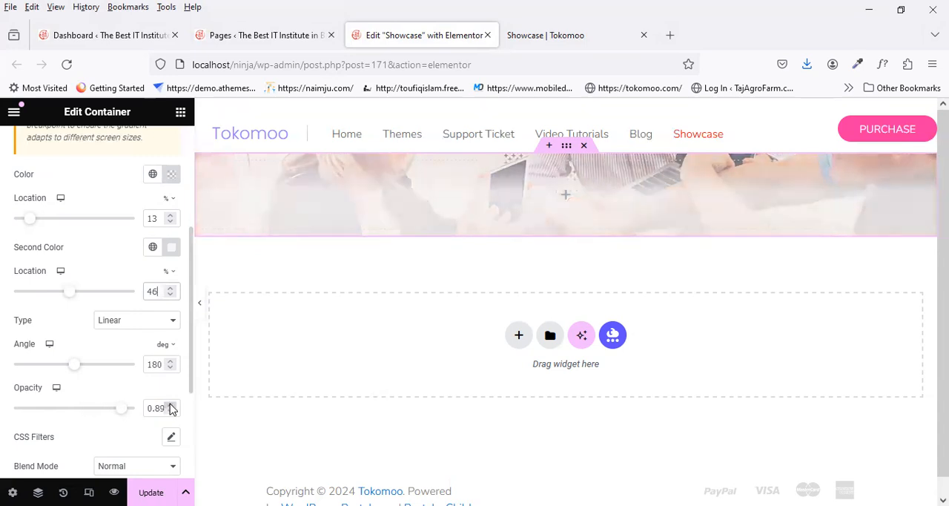
scroll(170, 430, "down", 3)
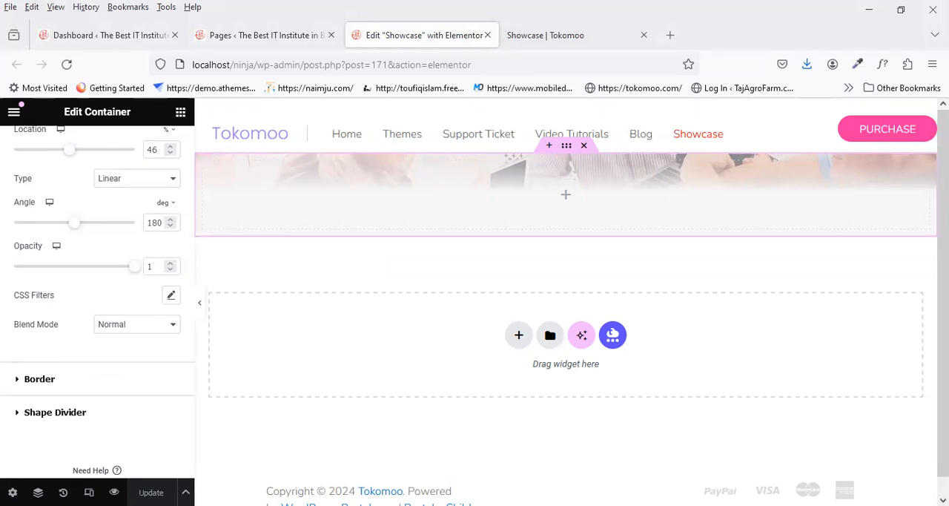
Step: Check the banner title on the reference page and add a Heading widget inside the banner container
left_click(545, 35)
scroll(333, 290, "up", 3)
left_click_drag(346, 326, 21, 349)
key("ctrl+c")
left_click(389, 34)
left_click(566, 196)
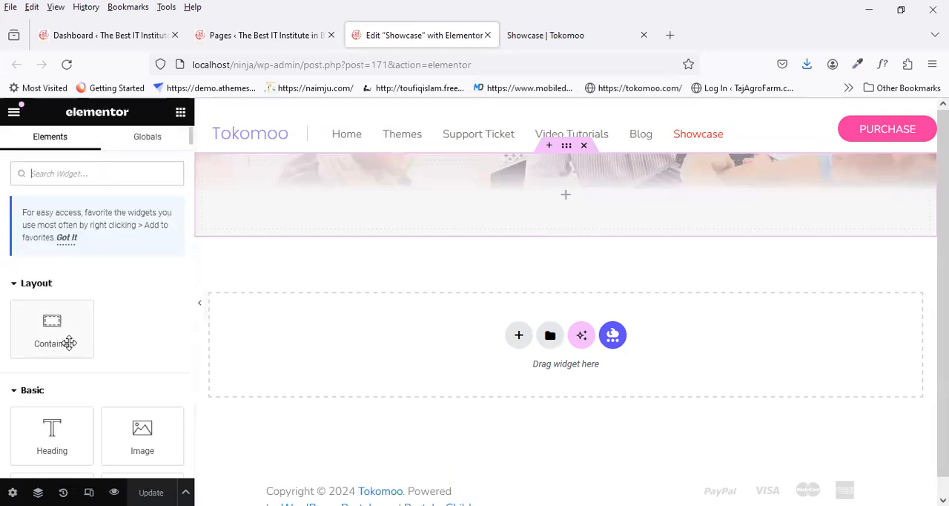
left_click_drag(70, 436, 512, 204)
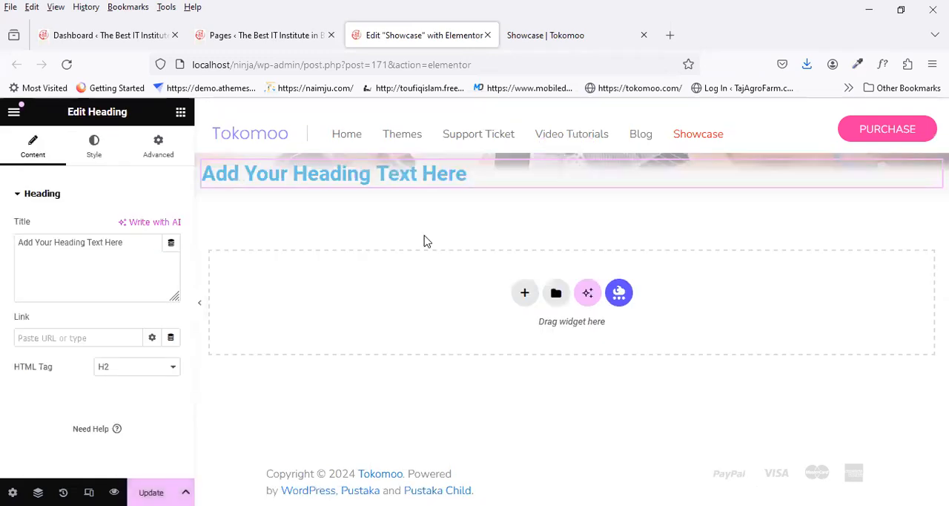
Step: Replace the heading's placeholder text with SHOWCASE and inspect the reference page title's font with WhatFont
left_click_drag(145, 248, 6, 241)
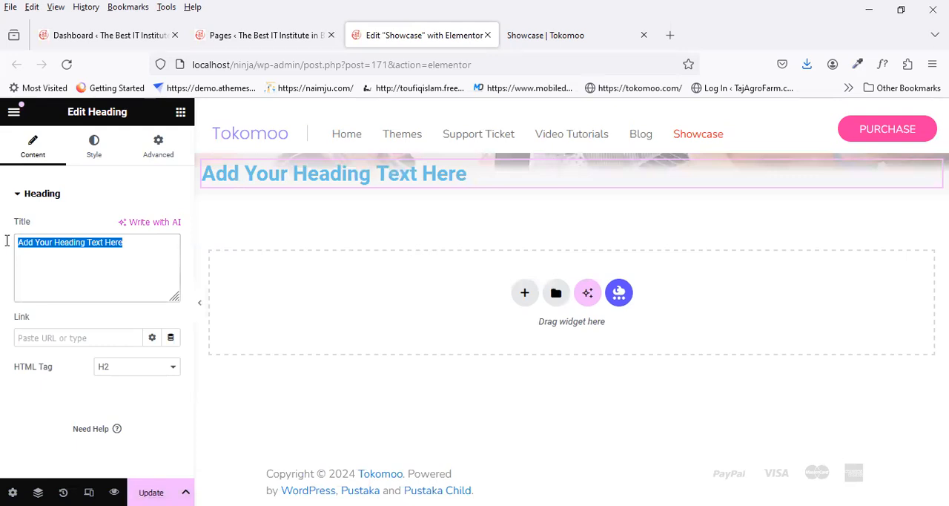
key("ctrl+v")
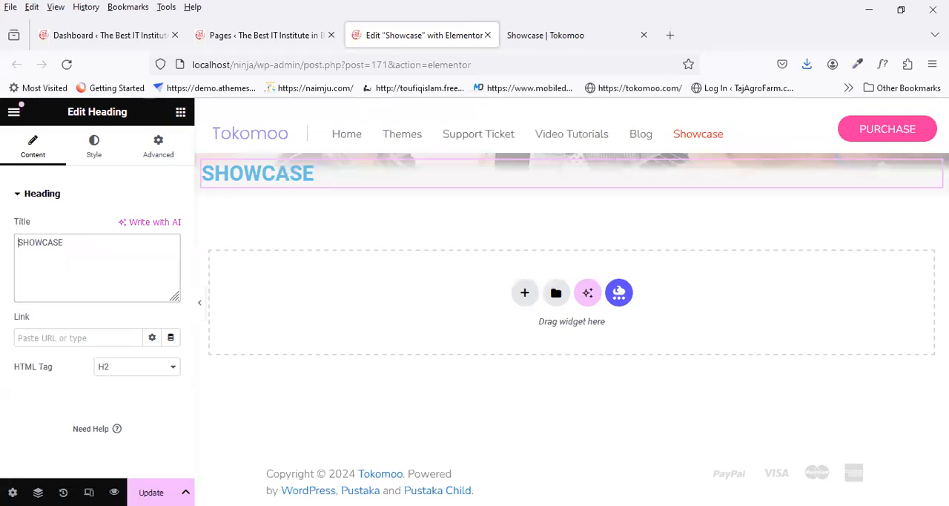
left_click(542, 33)
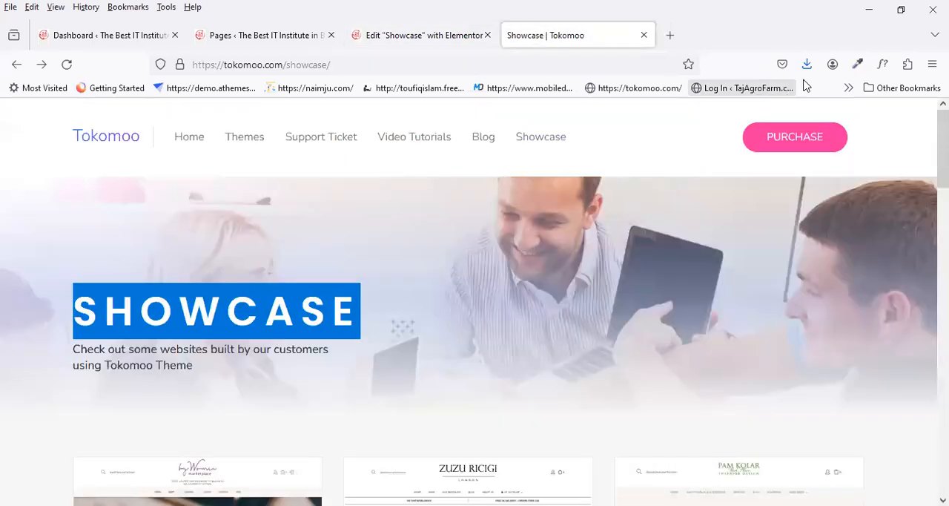
left_click(858, 65)
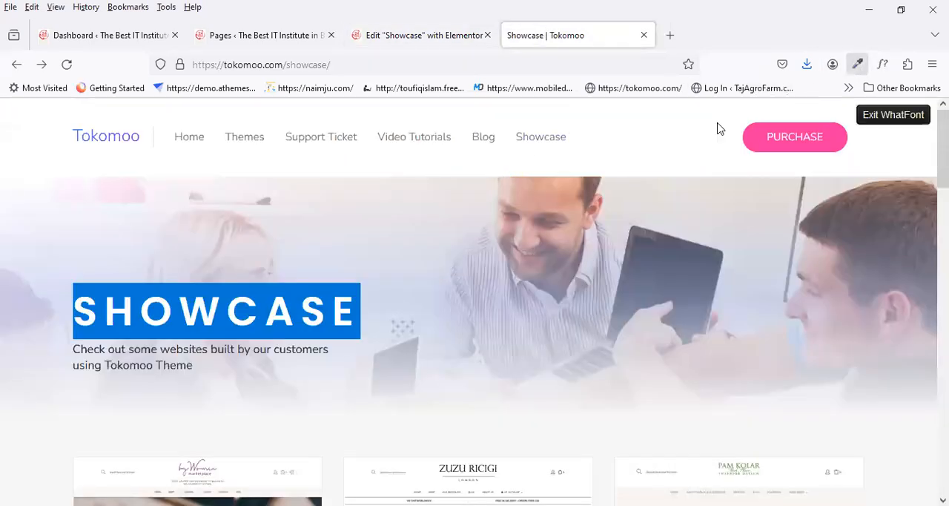
left_click(231, 306)
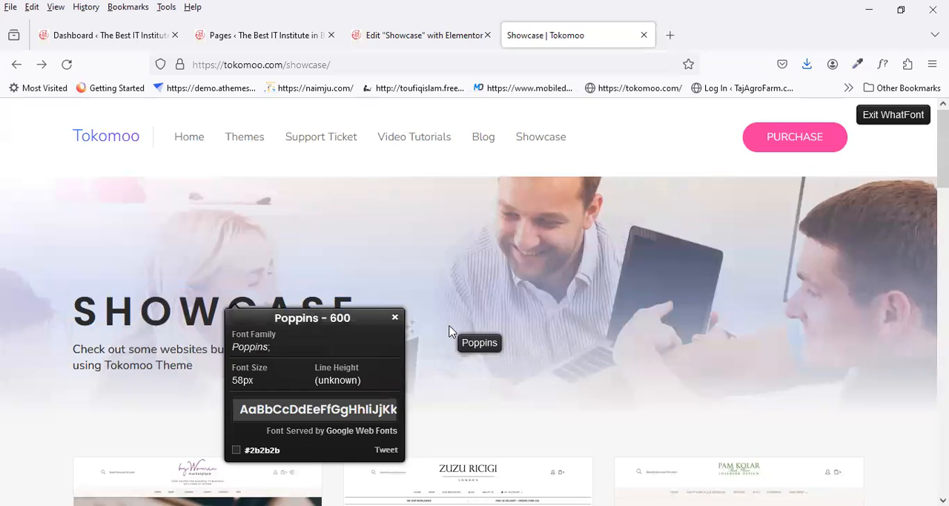
left_click(395, 318)
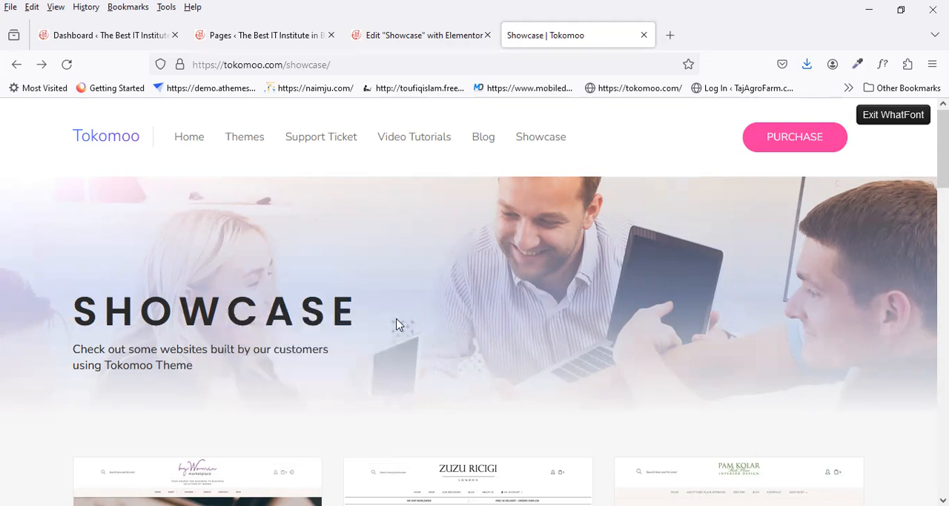
Step: Set the SHOWCASE heading's text color to black
left_click(393, 37)
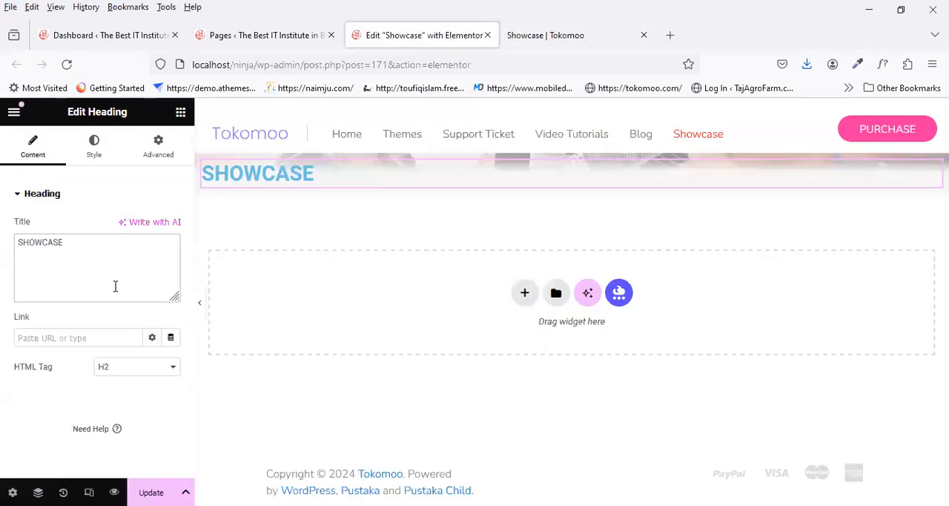
left_click(93, 147)
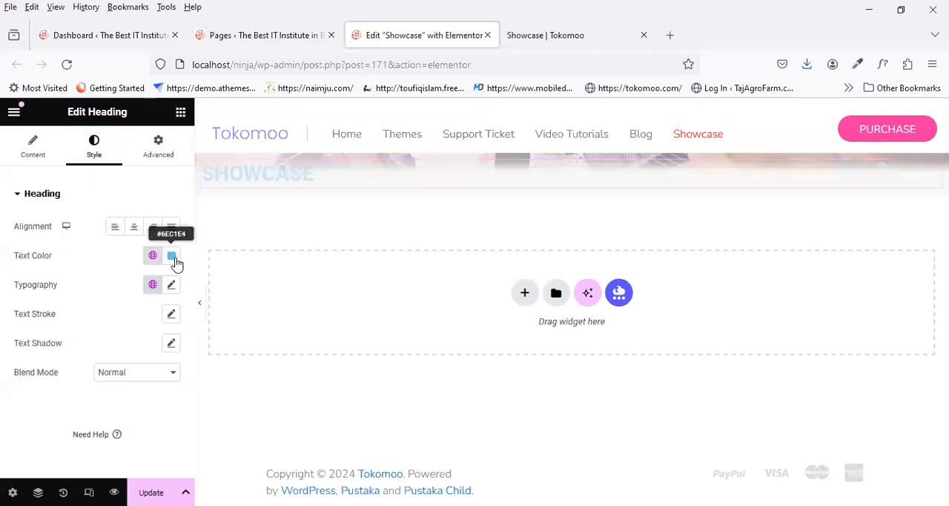
left_click(171, 257)
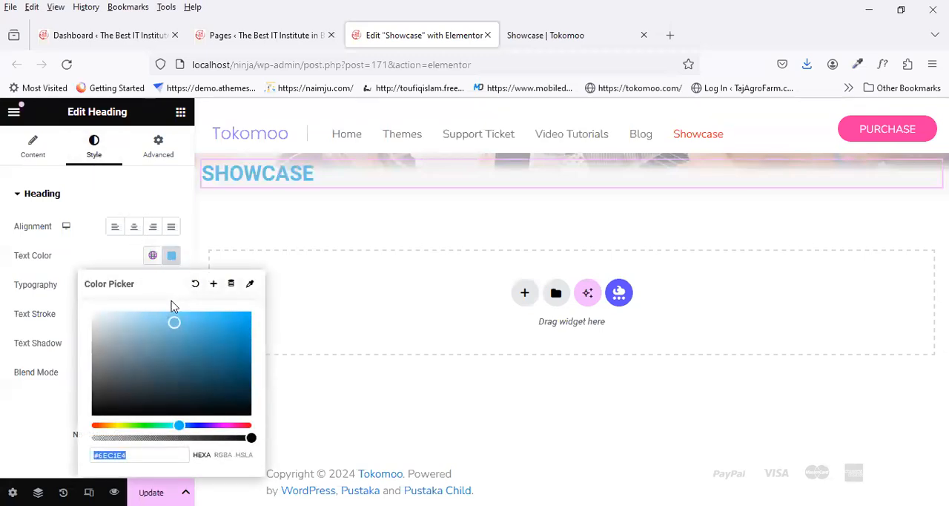
type("black")
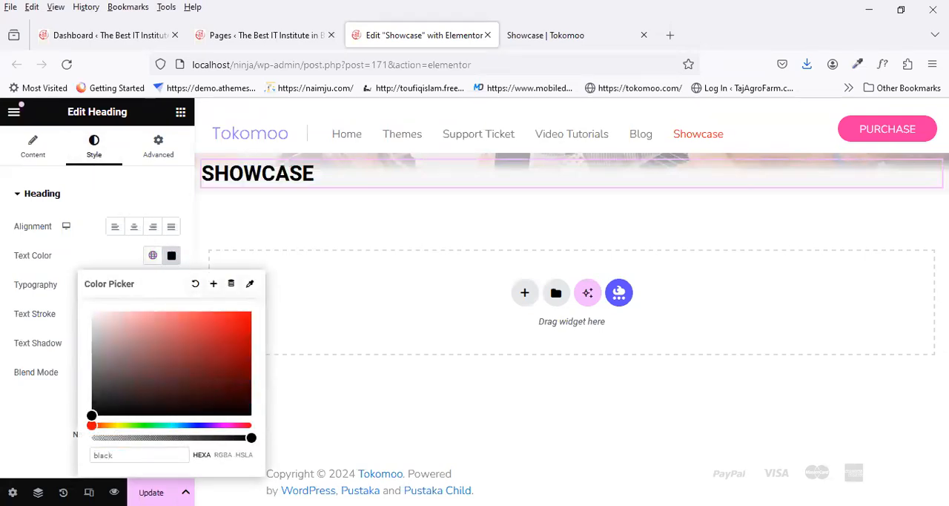
left_click(36, 420)
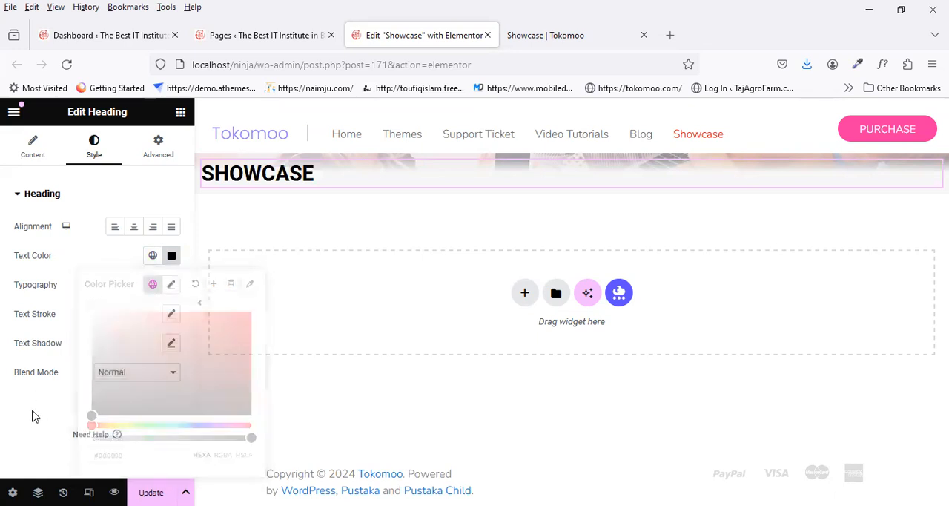
Step: Set the SHOWCASE heading's typography to the Poppins family at 58 px
left_click(173, 287)
left_click(130, 349)
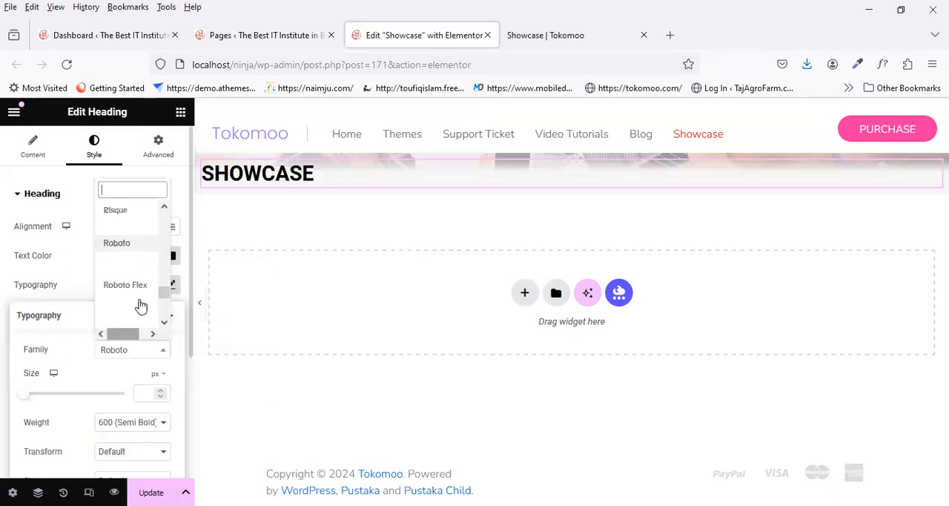
type("popp")
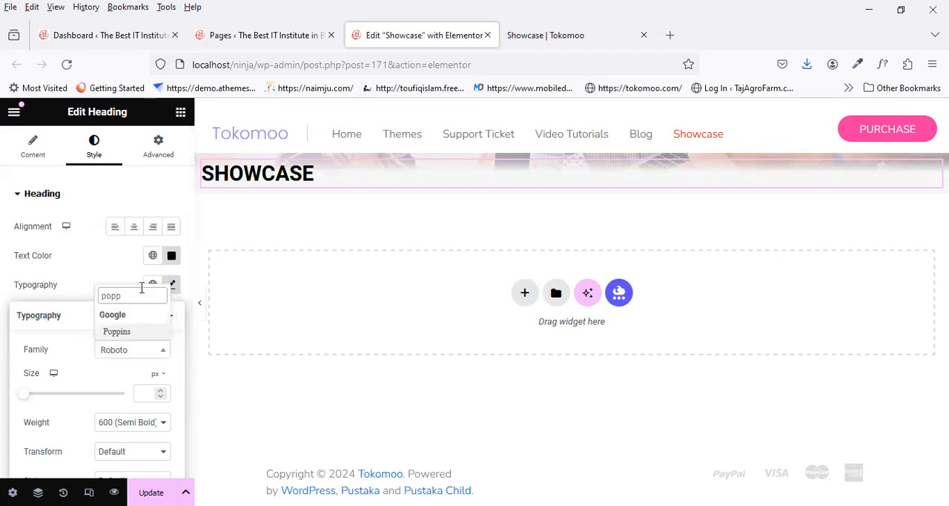
left_click(119, 332)
scroll(138, 353, "down", 2)
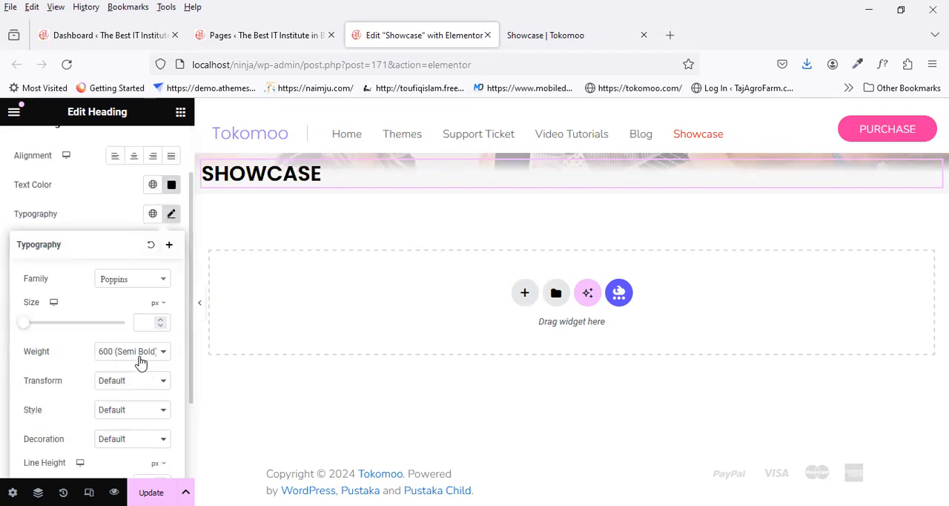
left_click(151, 320)
type("58")
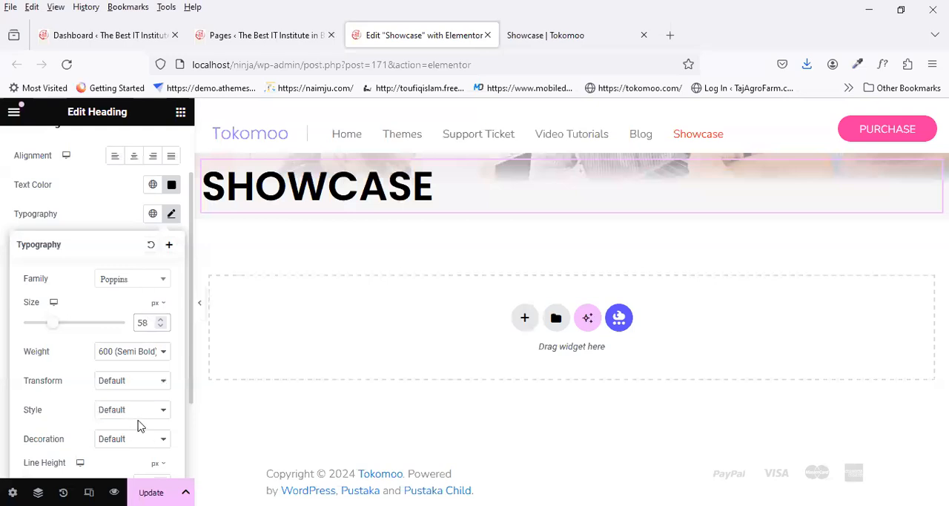
scroll(148, 401, "down", 2)
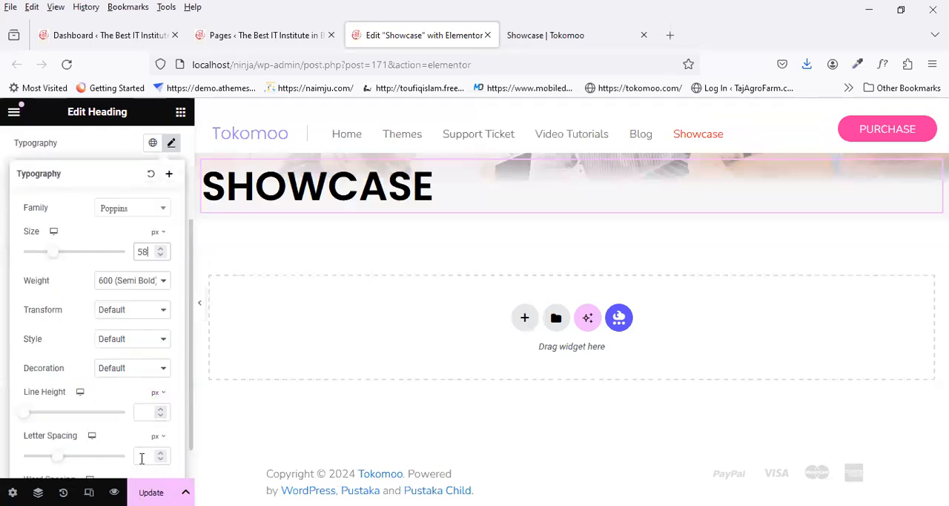
Step: Update the page, preview it, and compare the heading with the reference Showcase page
left_click(150, 492)
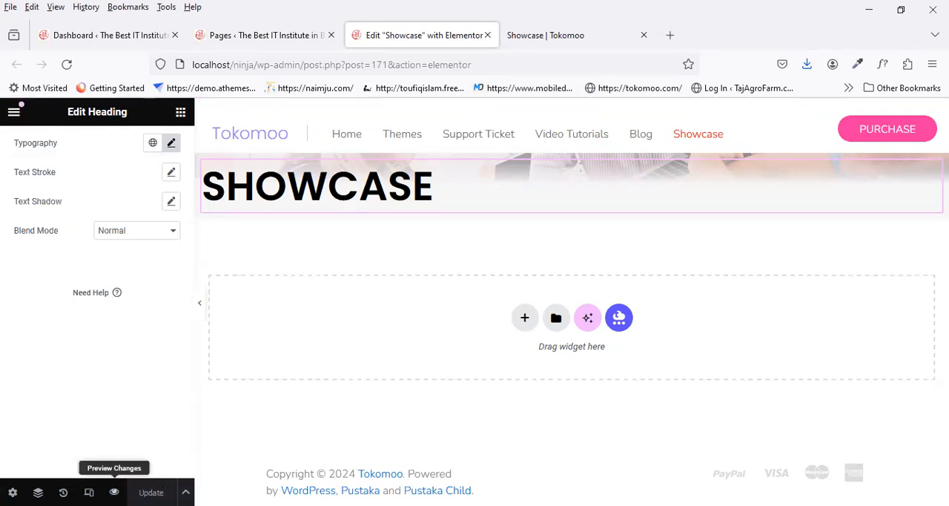
left_click(114, 492)
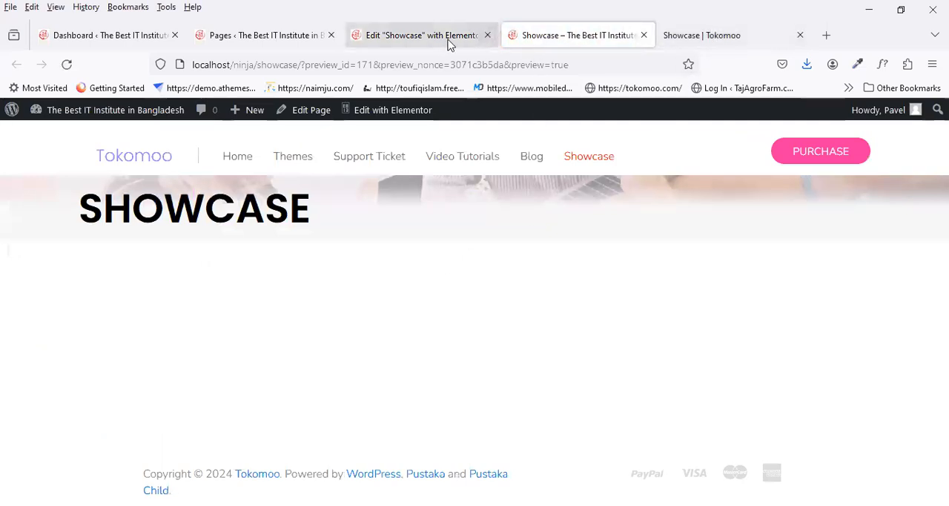
left_click(685, 37)
left_click(556, 38)
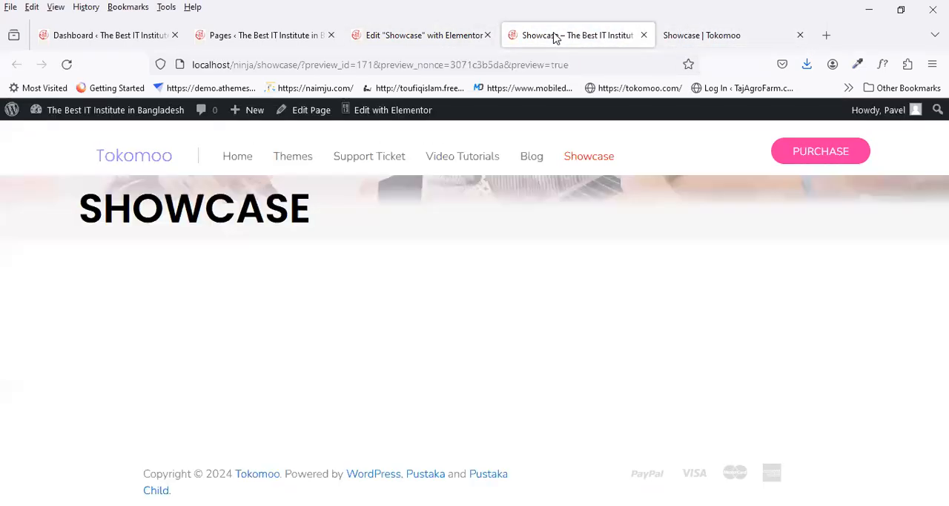
left_click(435, 47)
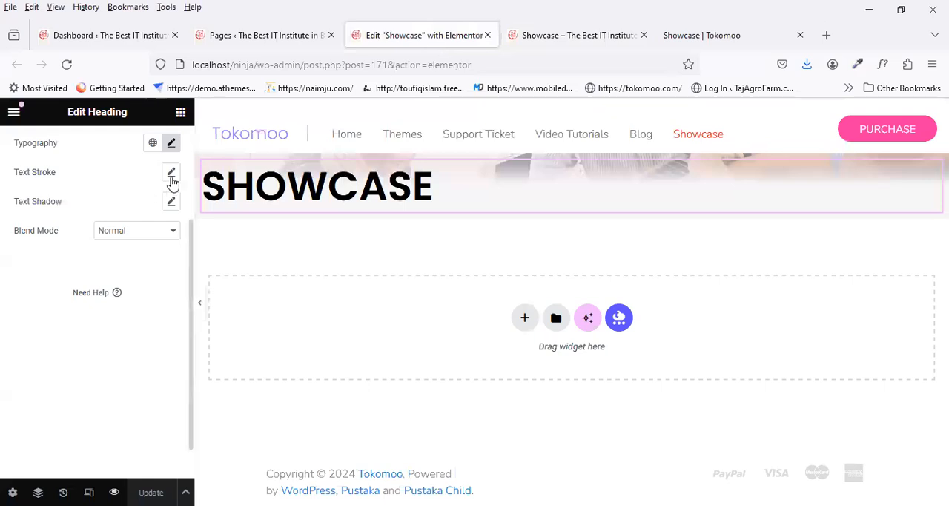
Step: Add a Text Editor widget below the SHOWCASE heading in the banner container
left_click(180, 112)
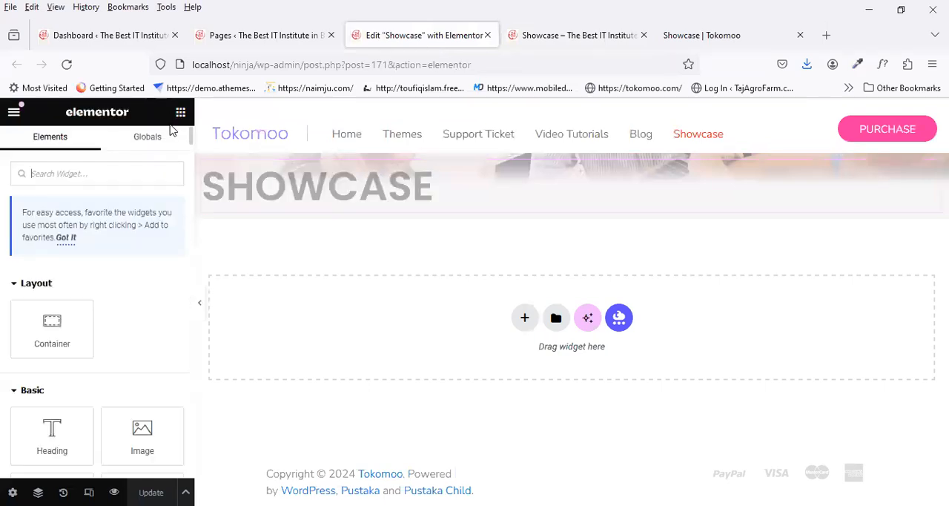
scroll(92, 317, "down", 3)
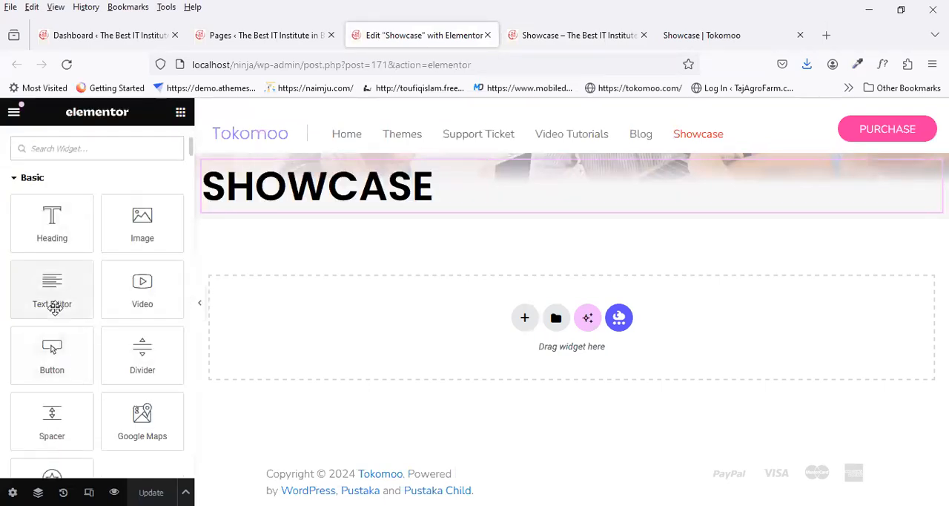
left_click_drag(322, 206, 322, 208)
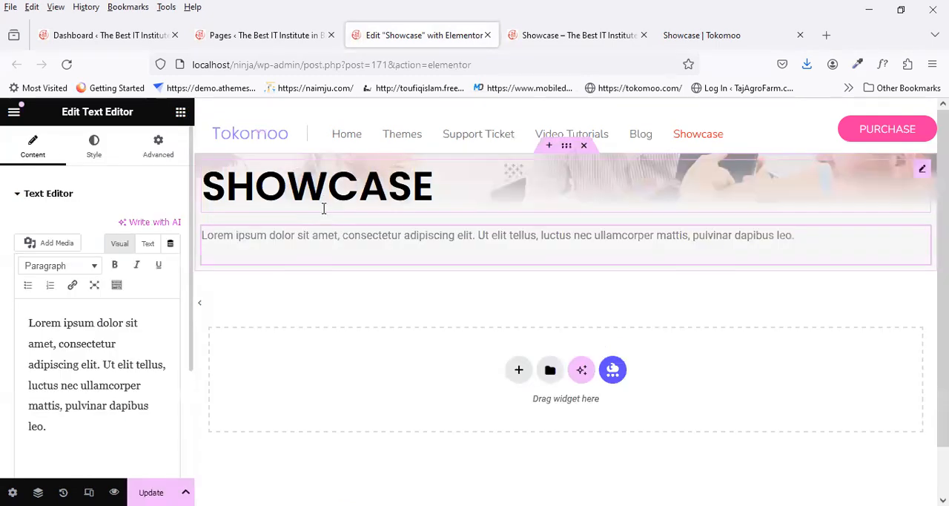
Step: Copy the tagline under the reference page's title and inspect its font with WhatFont
left_click(701, 35)
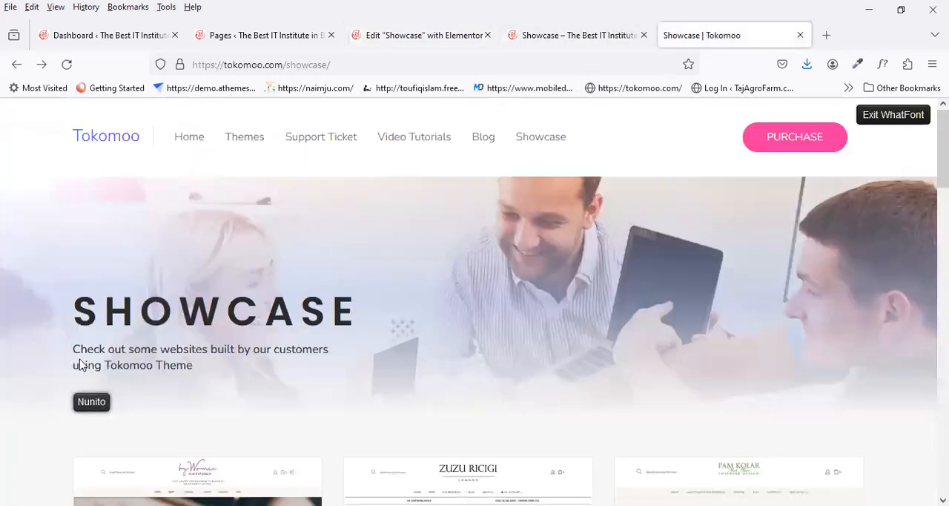
left_click_drag(73, 347, 207, 373)
key("ctrl+c")
left_click(206, 373)
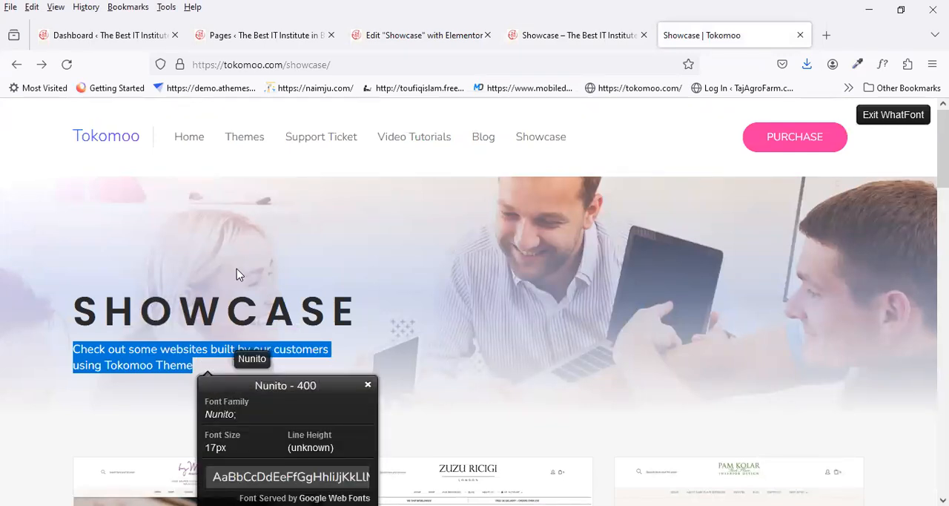
Step: Replace the placeholder text with "Check out some websites built by our customers using Tokomoo Theme" and format it as Paragraph
left_click(394, 35)
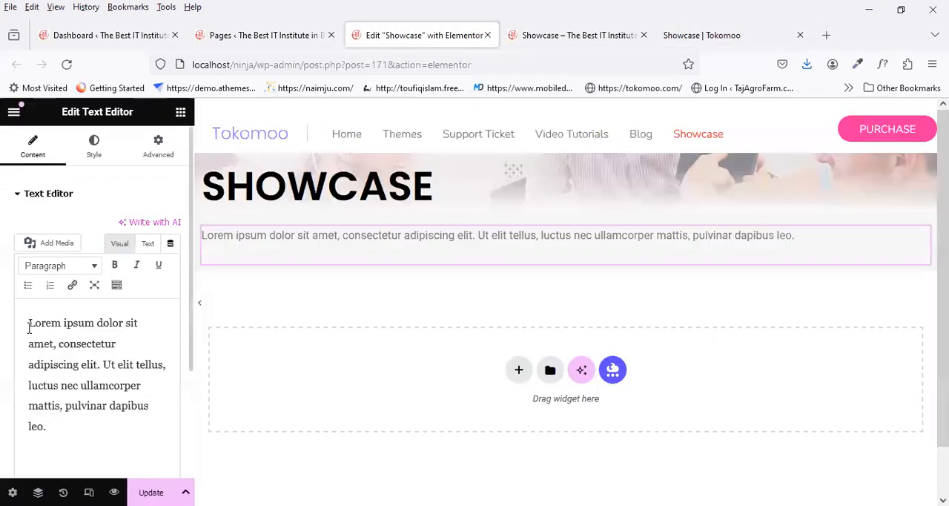
left_click_drag(28, 323, 172, 429)
key("ctrl+v")
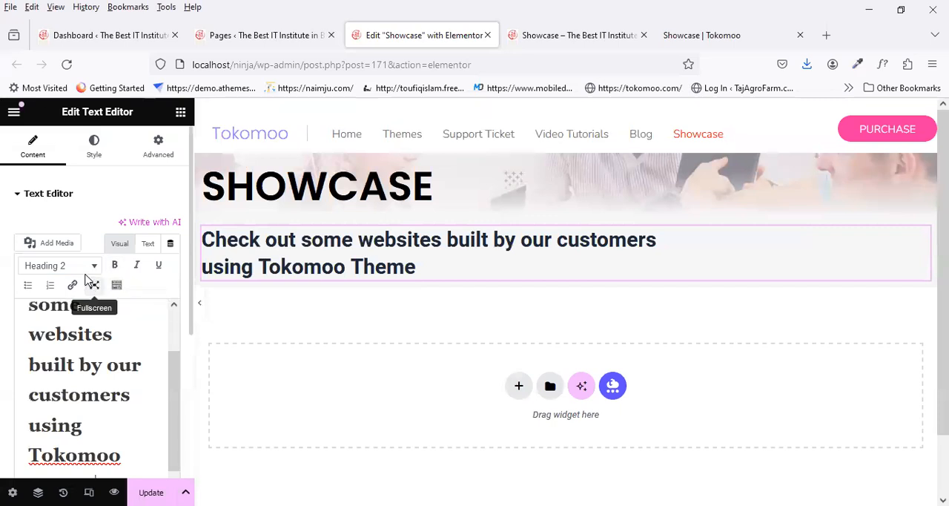
left_click(52, 265)
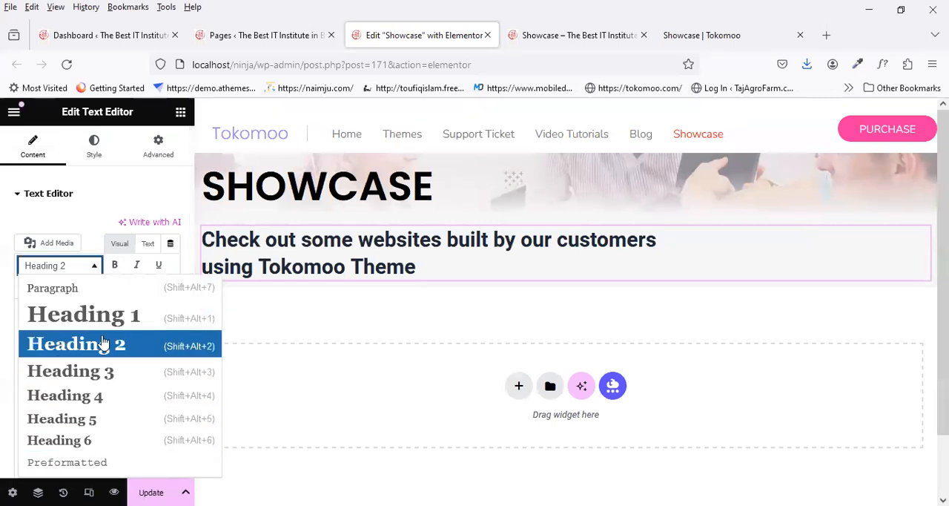
left_click(83, 288)
Step: Set the tagline text's typography to the Nunito family at 17 px
left_click(94, 147)
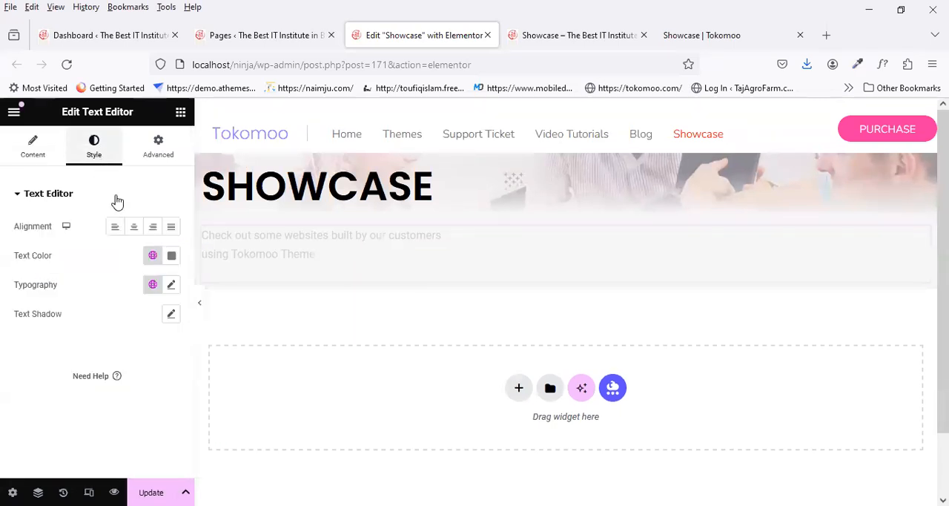
left_click(172, 287)
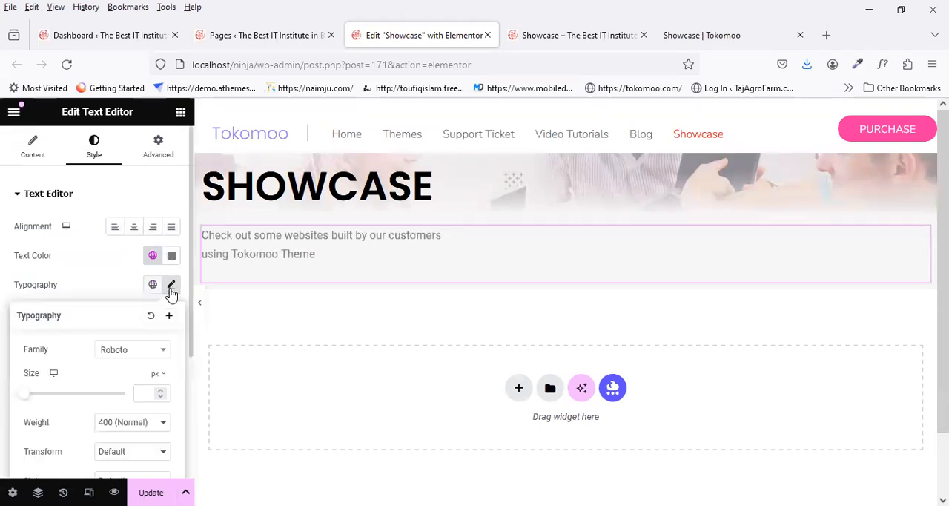
left_click(131, 352)
type("nunu")
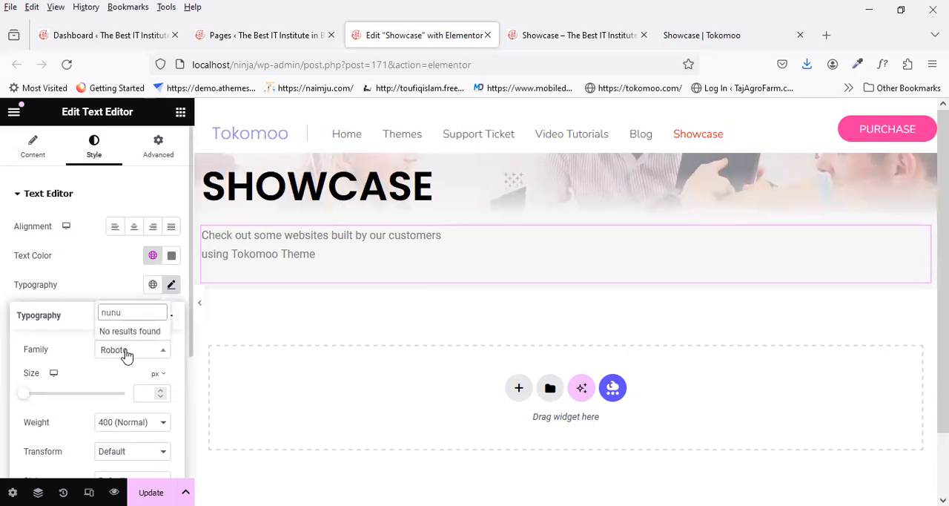
key("BackSpace")
left_click(127, 314)
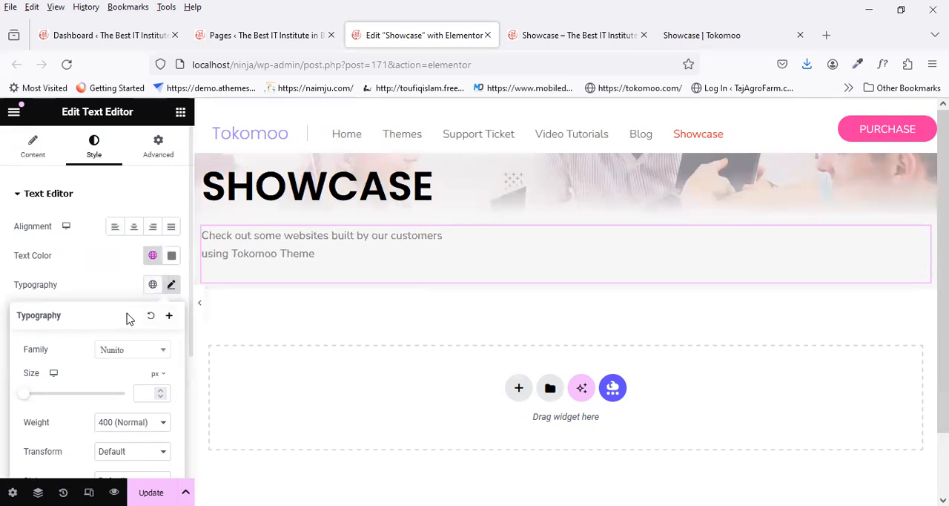
left_click(143, 393)
type("17")
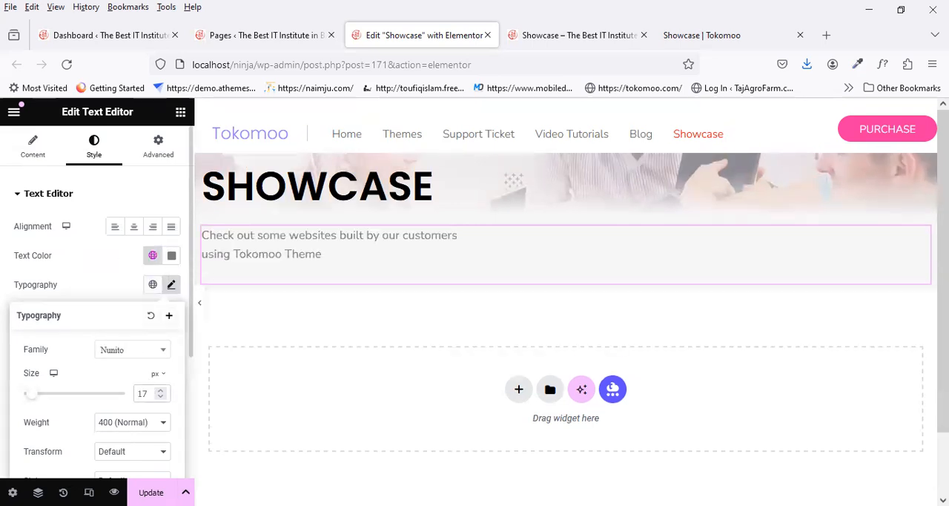
Step: Update the page and review the banner and surrounding layout on the reference Showcase page
left_click(151, 492)
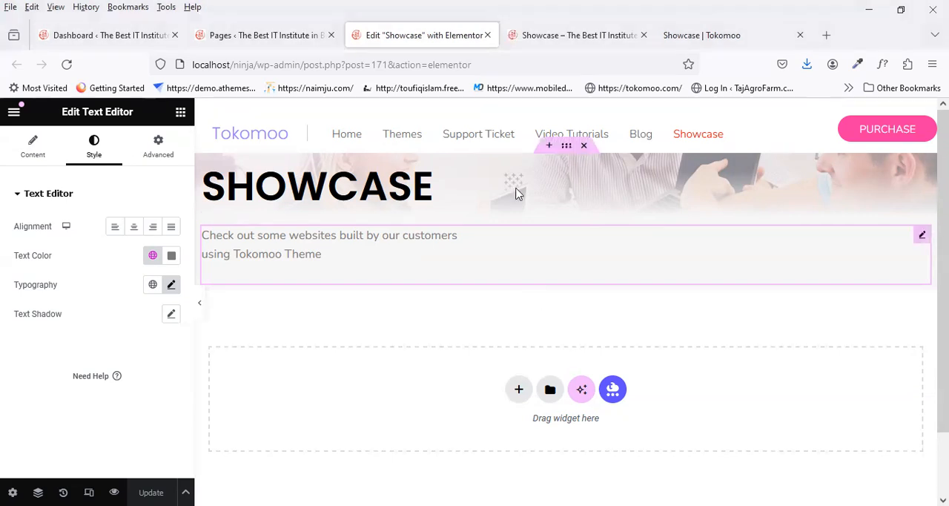
left_click(675, 35)
scroll(324, 248, "down", 2)
scroll(244, 282, "up", 2)
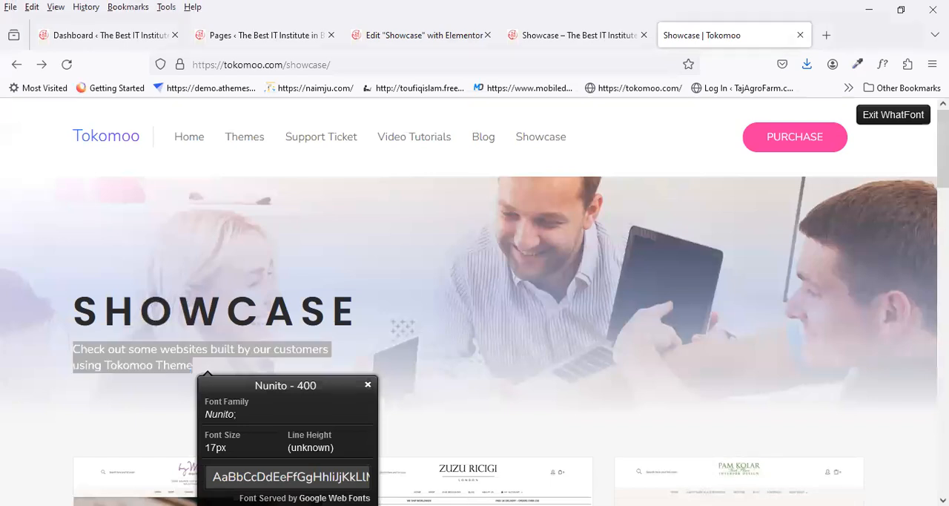
Step: Set the banner container's top padding to 150 px, unlinked from the other sides, and update the page
left_click(418, 39)
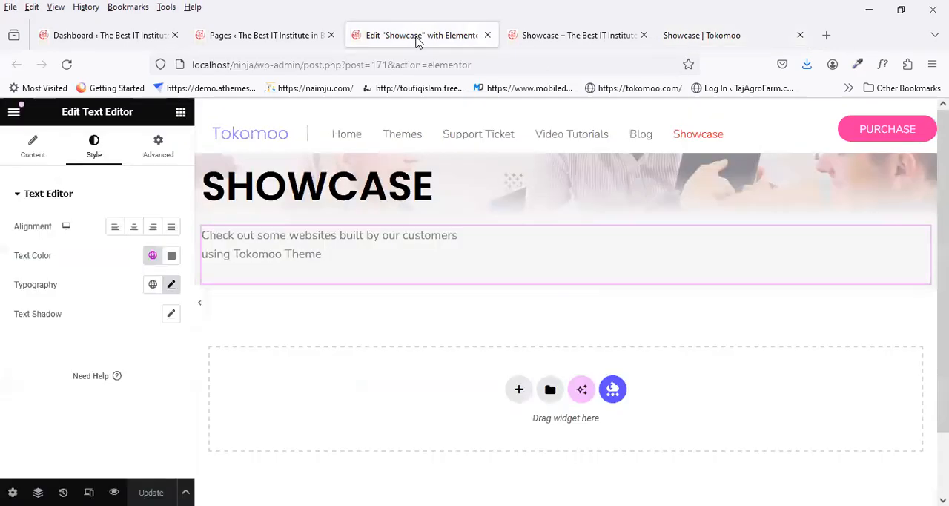
left_click(163, 147)
left_click(171, 242)
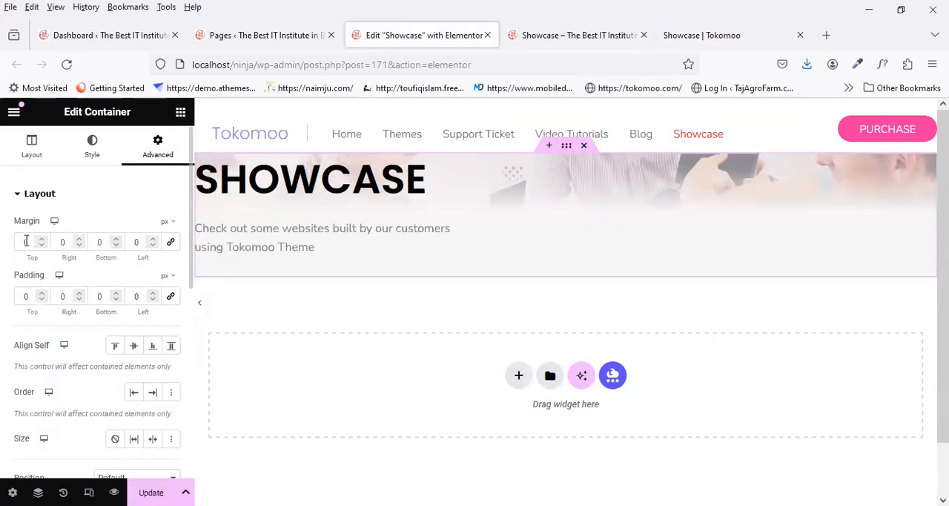
left_click(25, 296)
type("150")
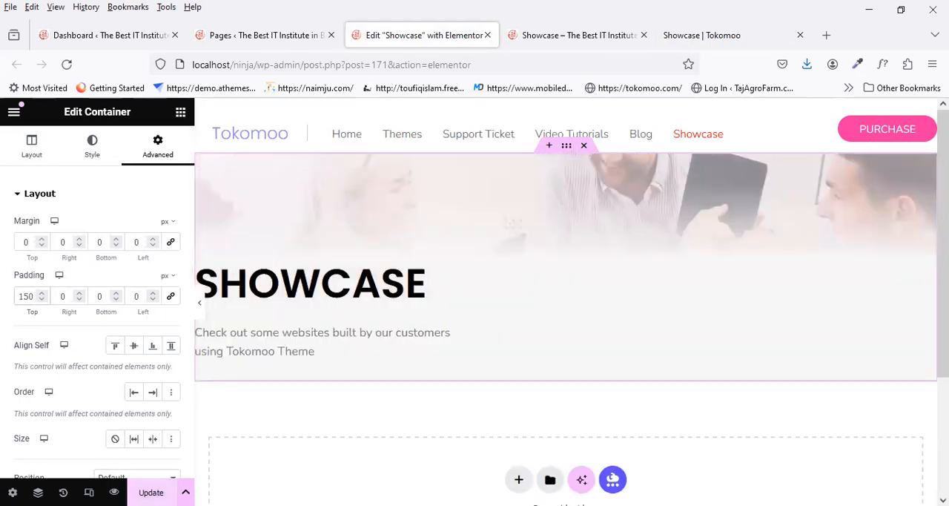
key("ctrl+s")
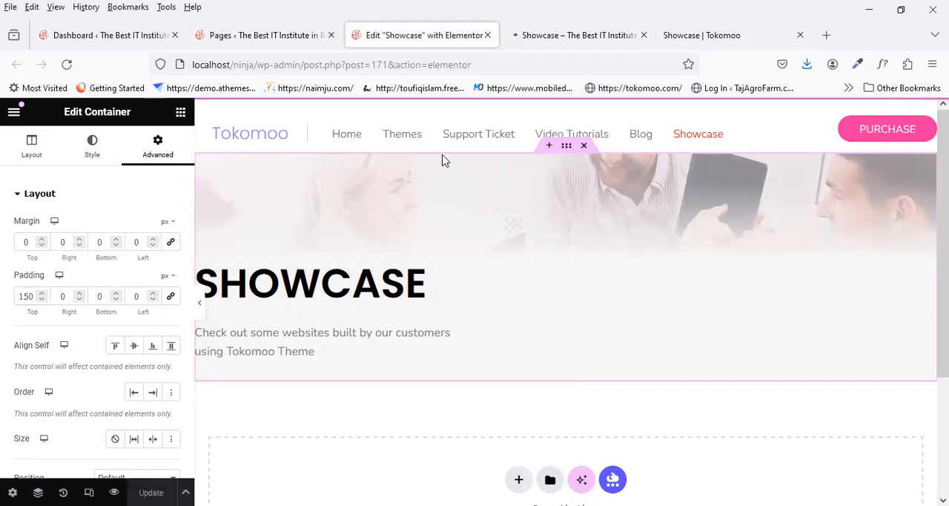
Step: Compare the local Showcase preview's banner with the reference page and examine the website grid beneath the reference banner
left_click(551, 36)
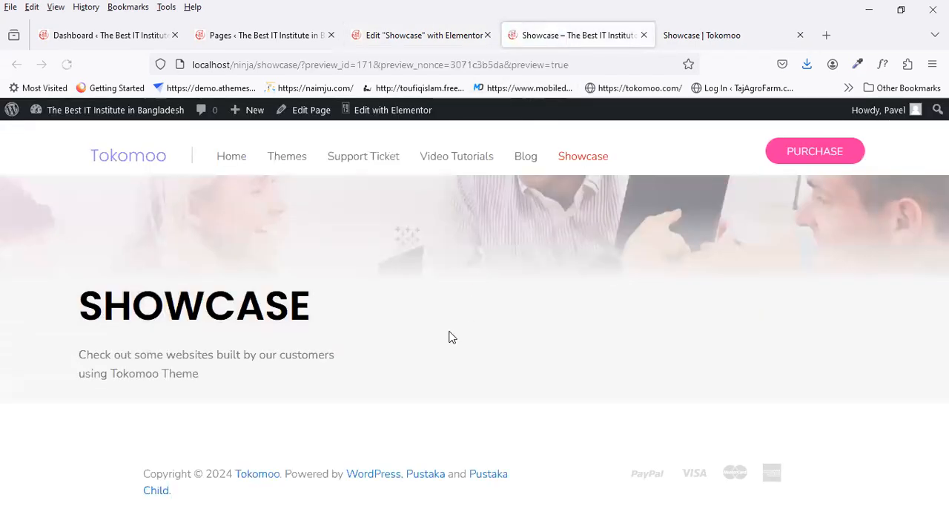
left_click(690, 33)
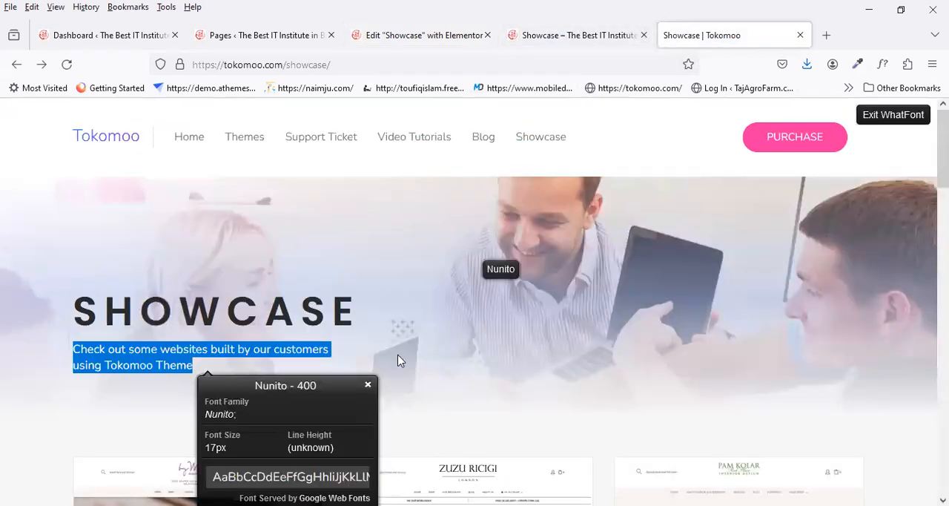
left_click(368, 386)
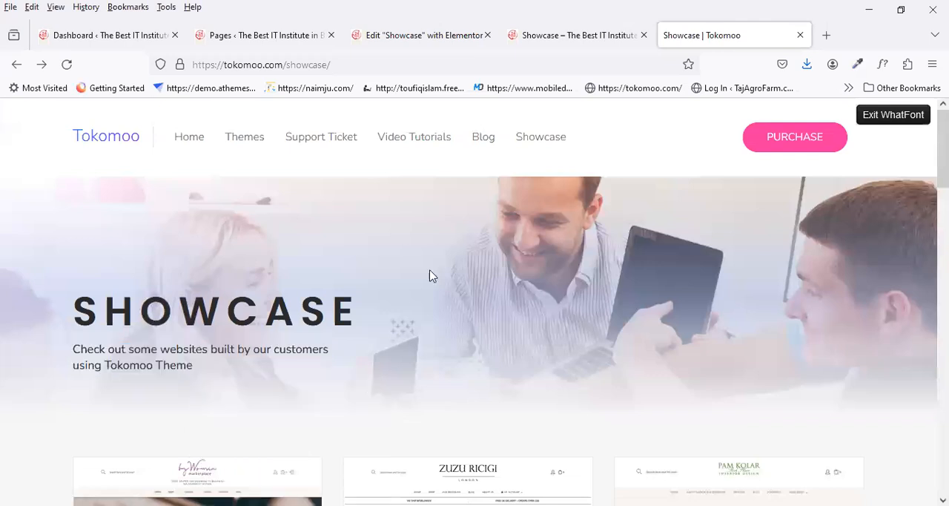
left_click(572, 35)
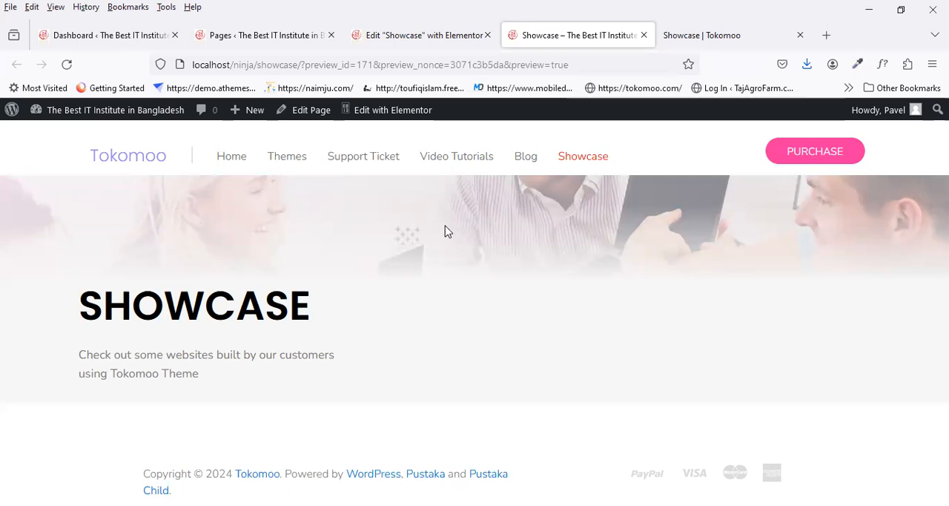
left_click(723, 43)
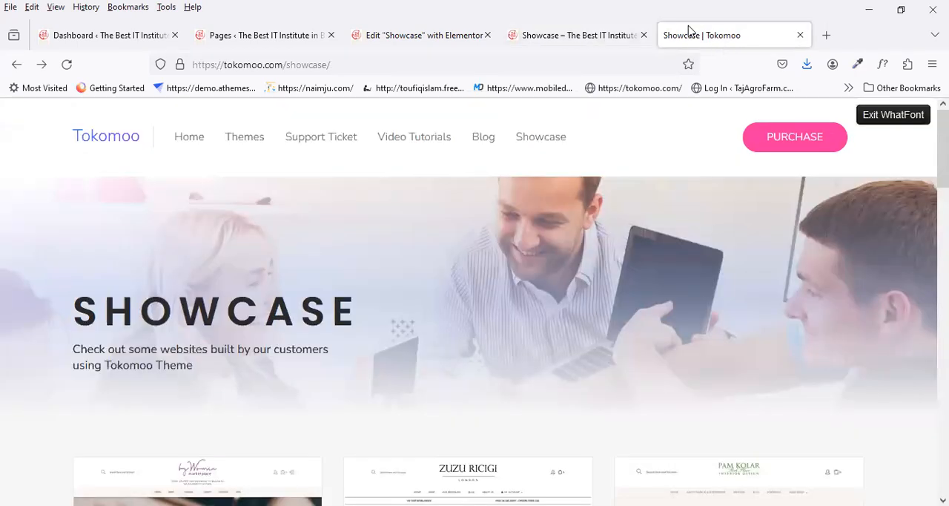
left_click(590, 36)
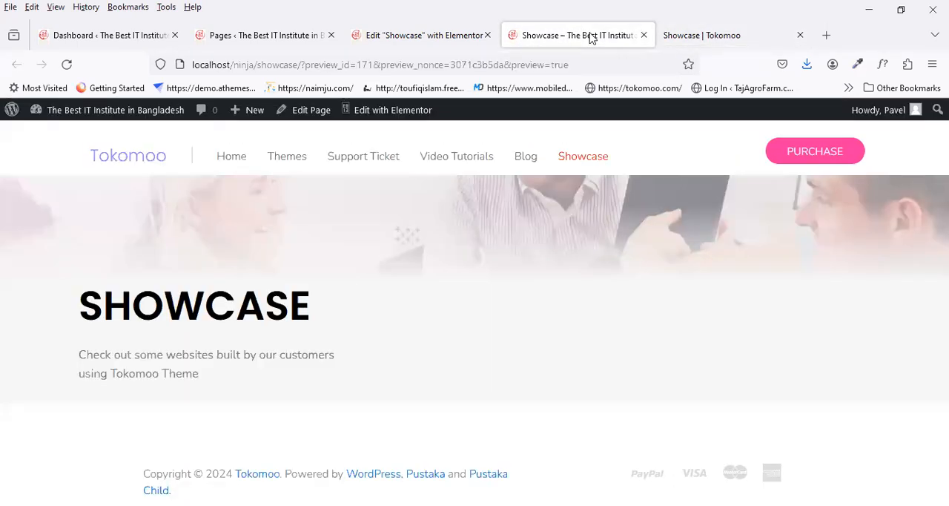
left_click(686, 30)
scroll(446, 253, "down", 3)
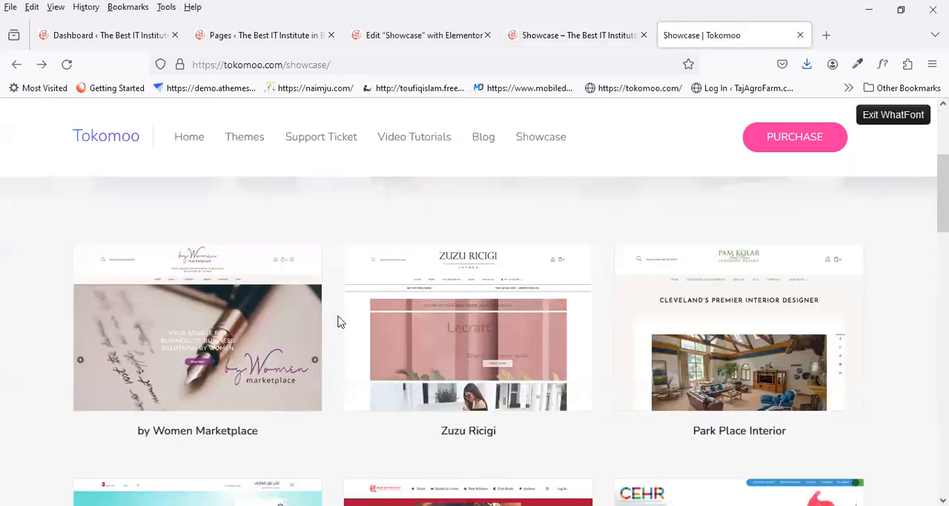
Step: Add a container below the tagline inside the banner, with Full Width content and a horizontal row direction
left_click(420, 35)
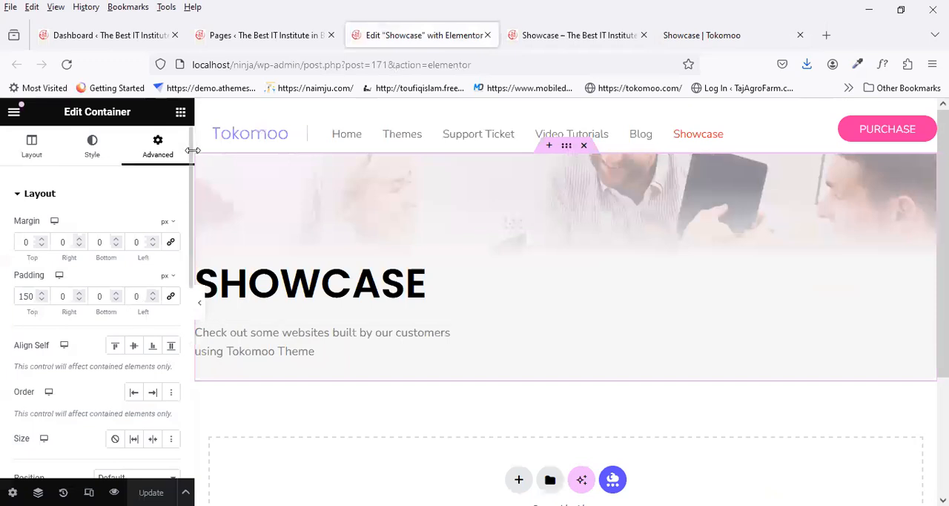
left_click(180, 115)
scroll(91, 331, "down", 2)
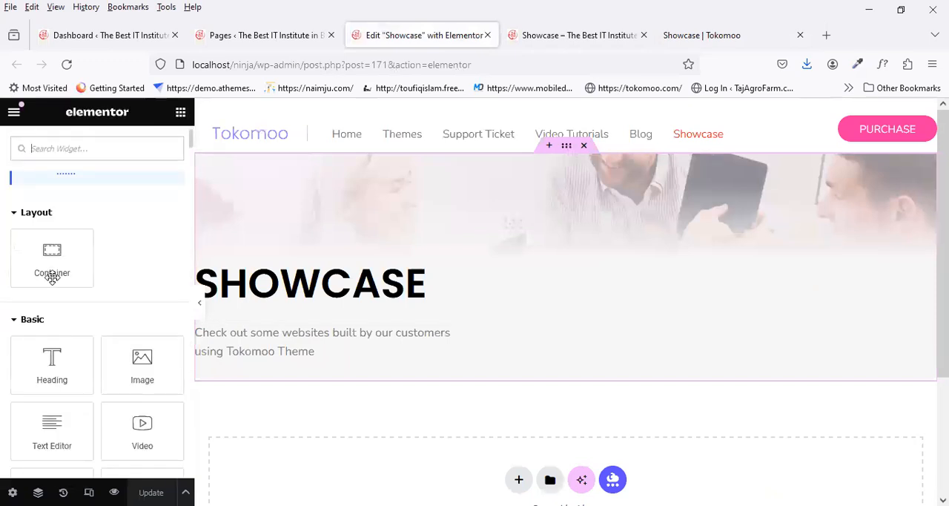
left_click_drag(297, 378, 300, 379)
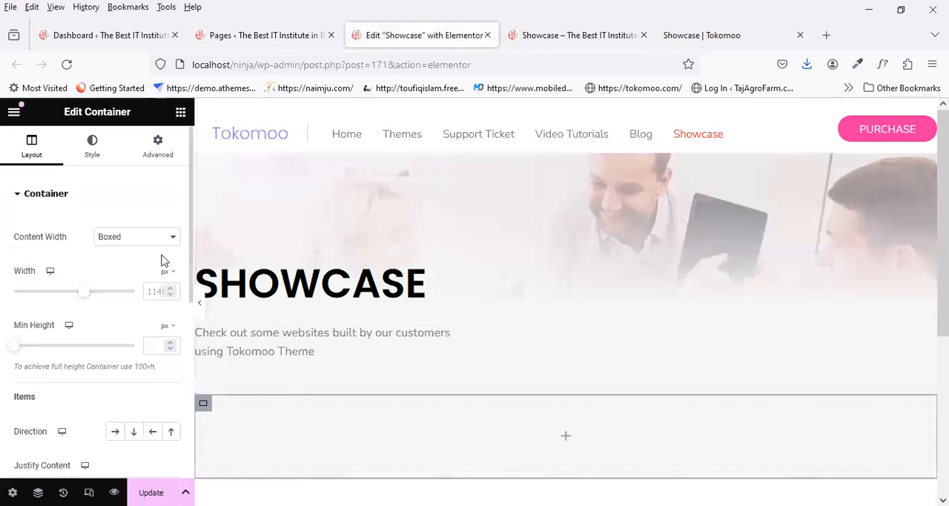
left_click(124, 274)
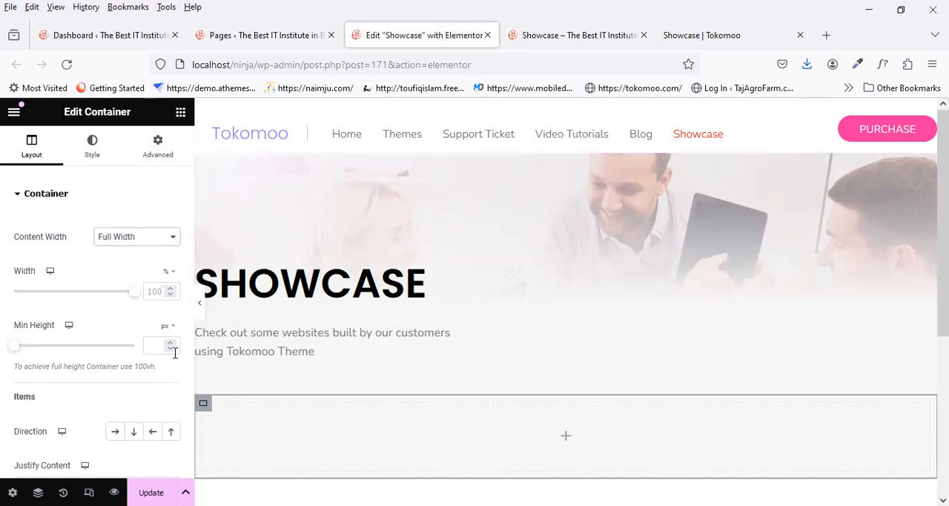
left_click(122, 435)
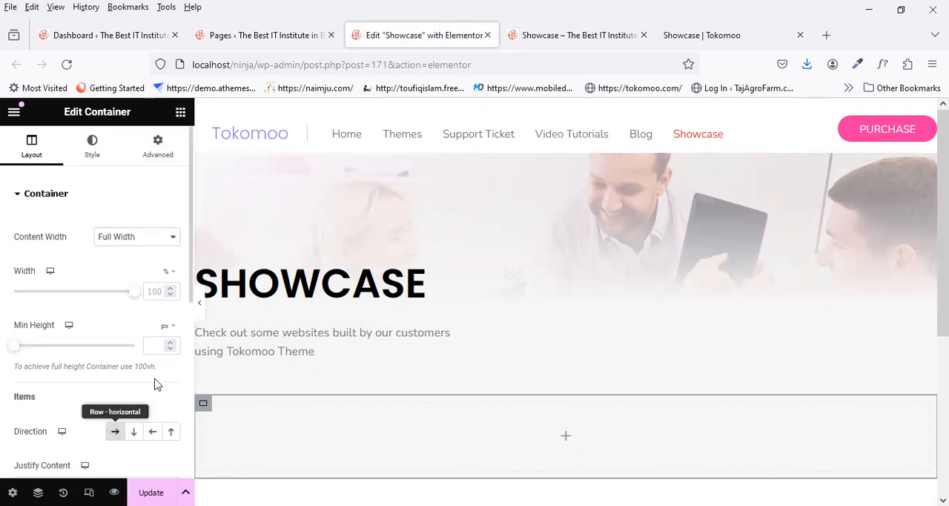
Step: Nest a Full Width container at 33% width inside the row container and update the page
left_click(180, 111)
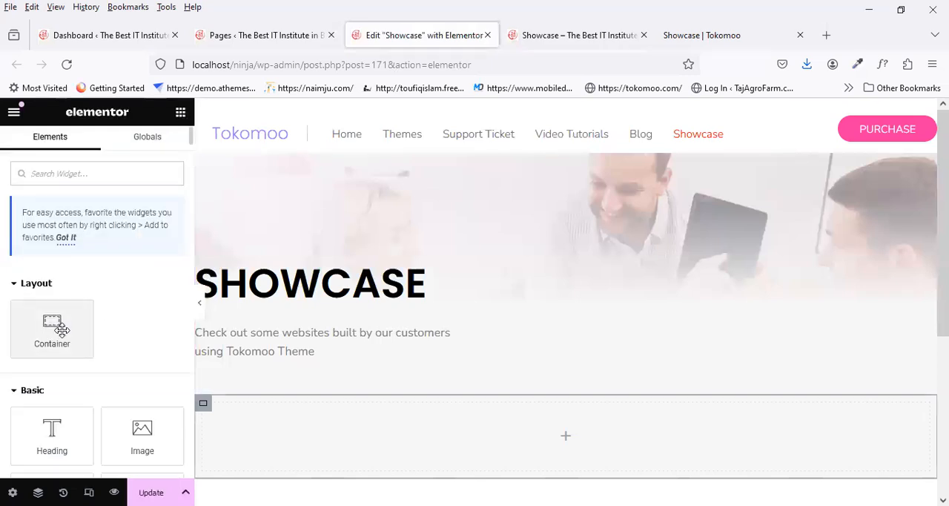
left_click(341, 465)
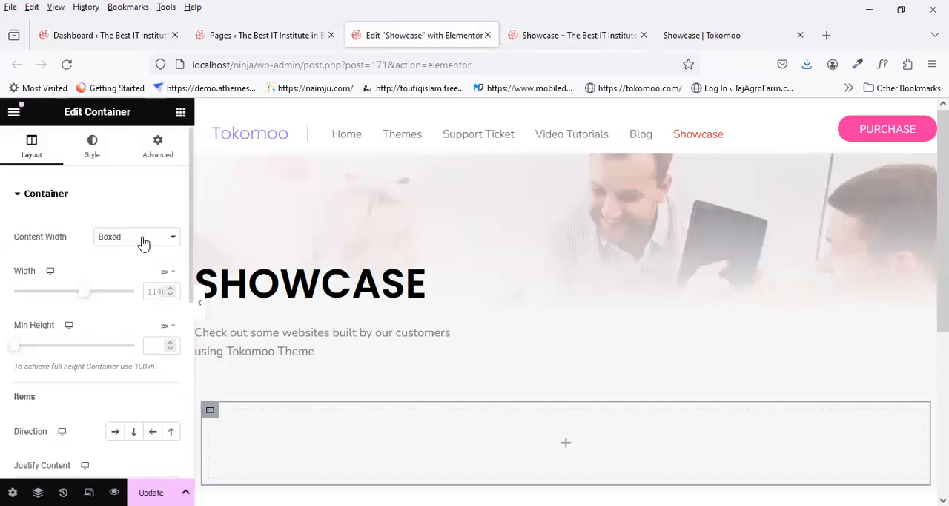
left_click(146, 277)
type("33")
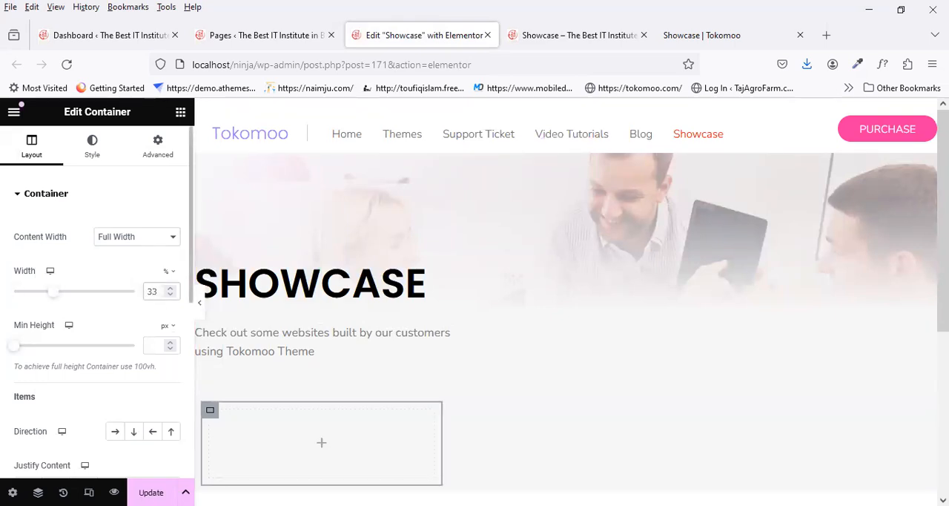
key("ctrl+s")
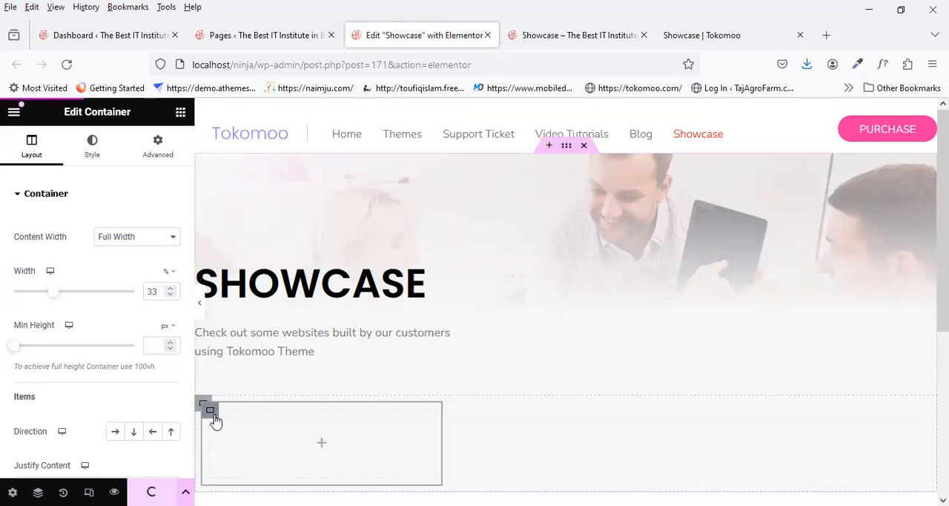
Step: Duplicate the 33% container twice to make a row of three equal columns
right_click(214, 421)
left_click(277, 221)
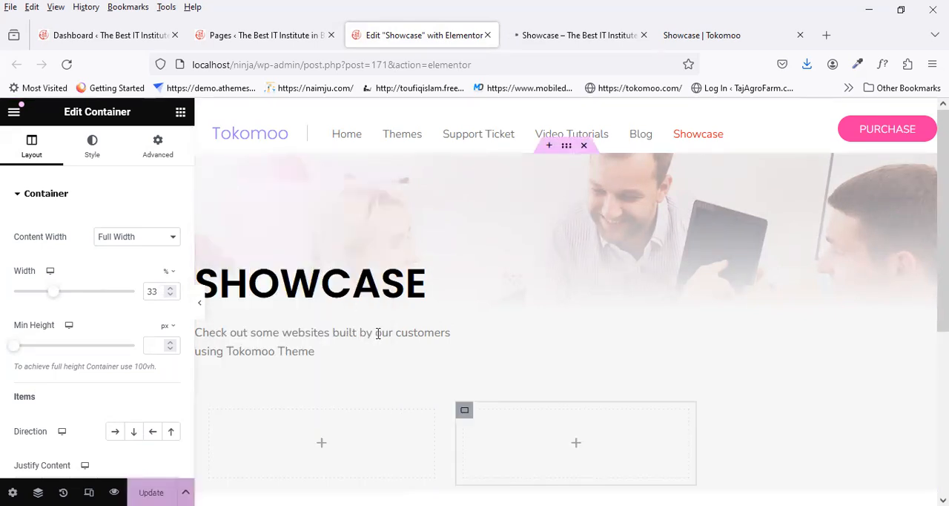
right_click(464, 410)
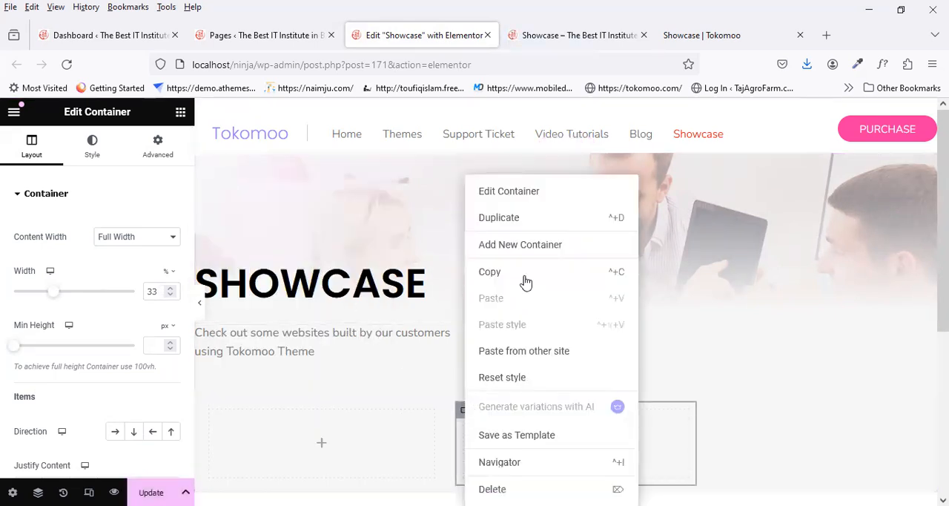
left_click(488, 216)
scroll(407, 313, "down", 2)
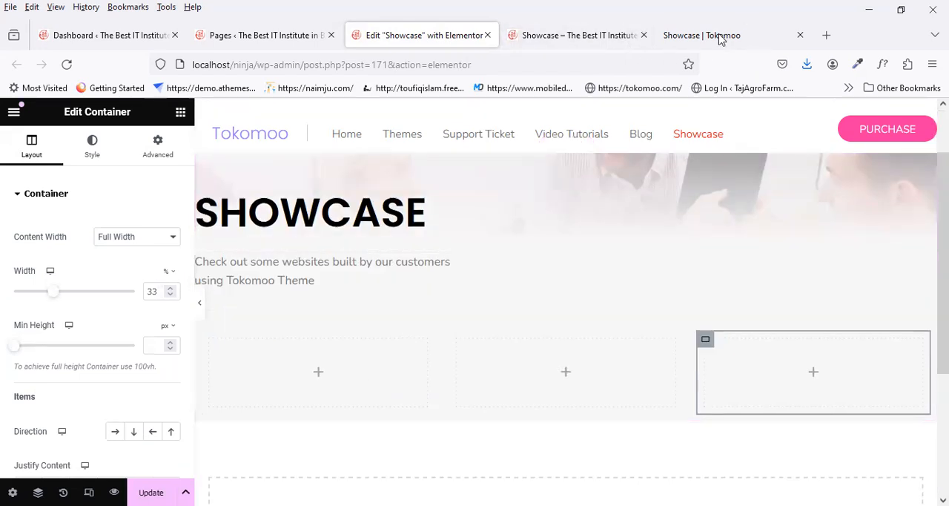
Step: Examine the thumbnails and hover effect in the reference page's website grid, and check the local preview
left_click(686, 35)
scroll(257, 354, "down", 3)
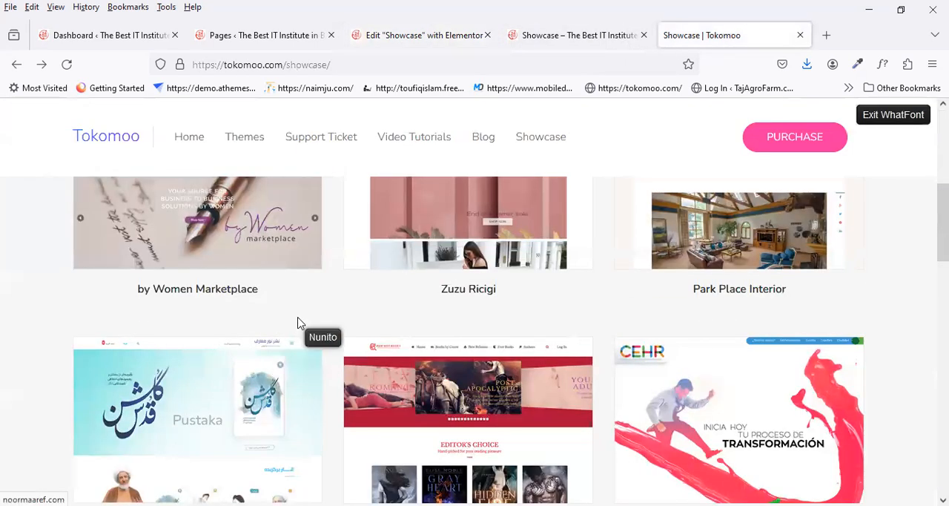
scroll(297, 322, "up", 3)
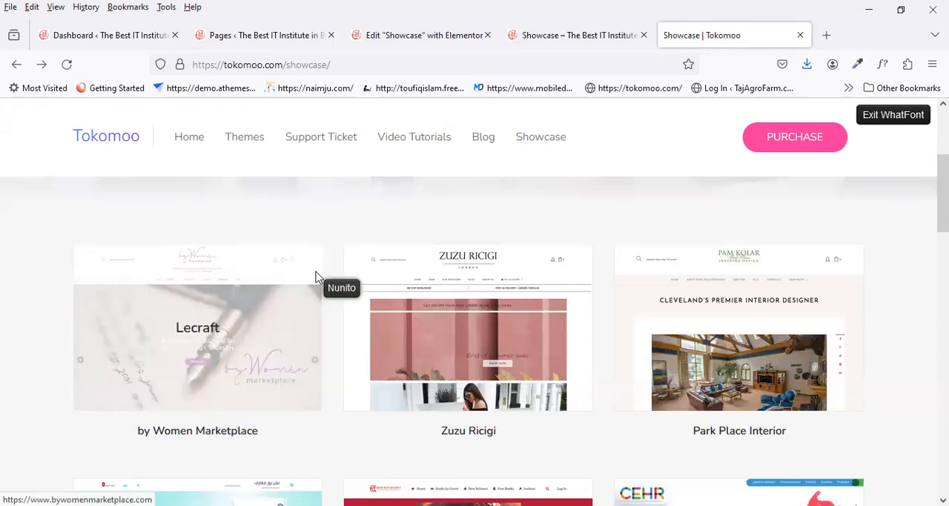
left_click(590, 30)
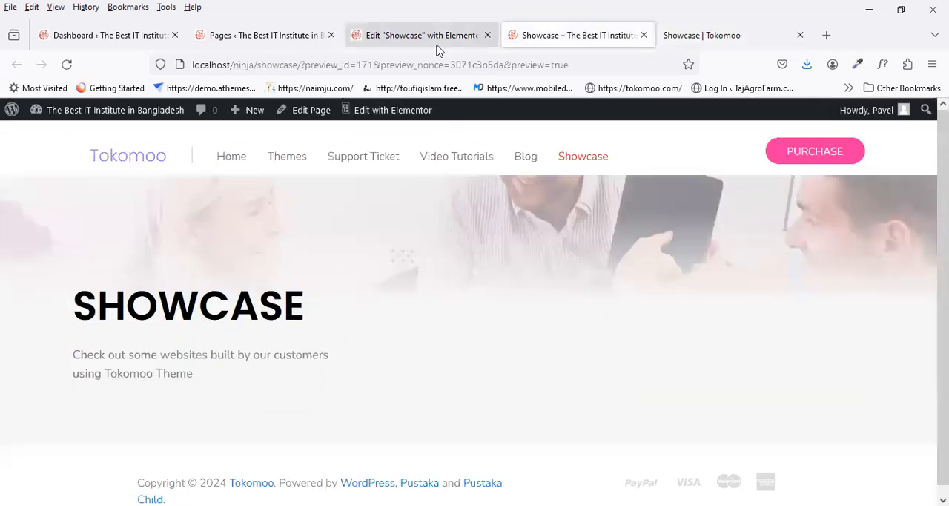
Step: Give the first column container a Classic background and open the media library to choose its image
left_click(408, 37)
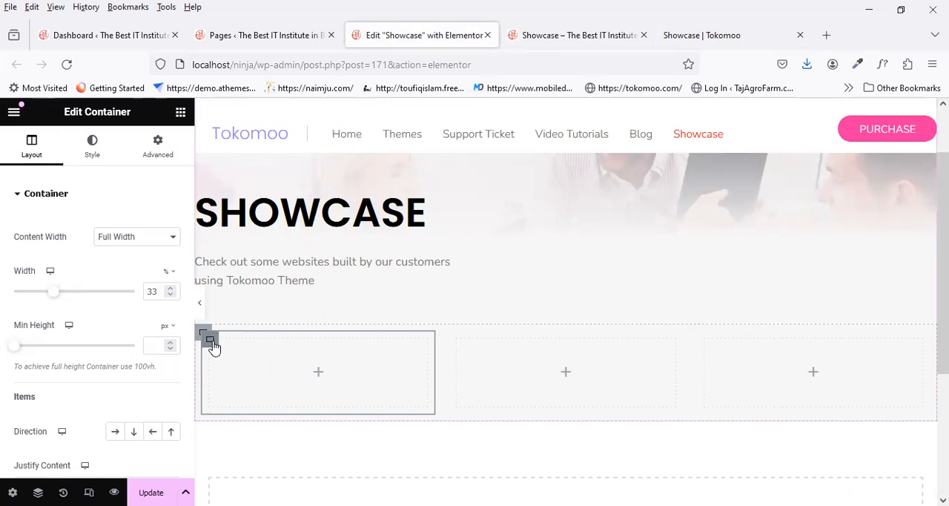
left_click(95, 151)
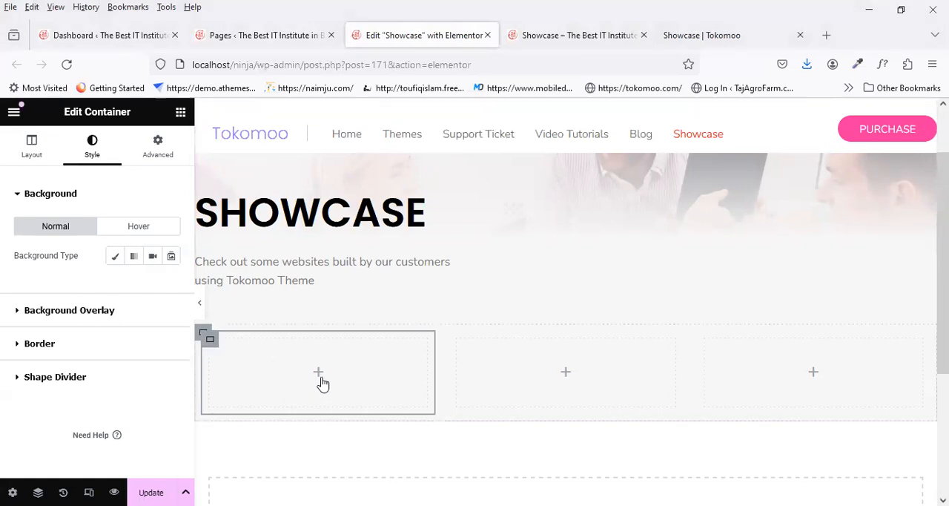
left_click(115, 256)
left_click(123, 348)
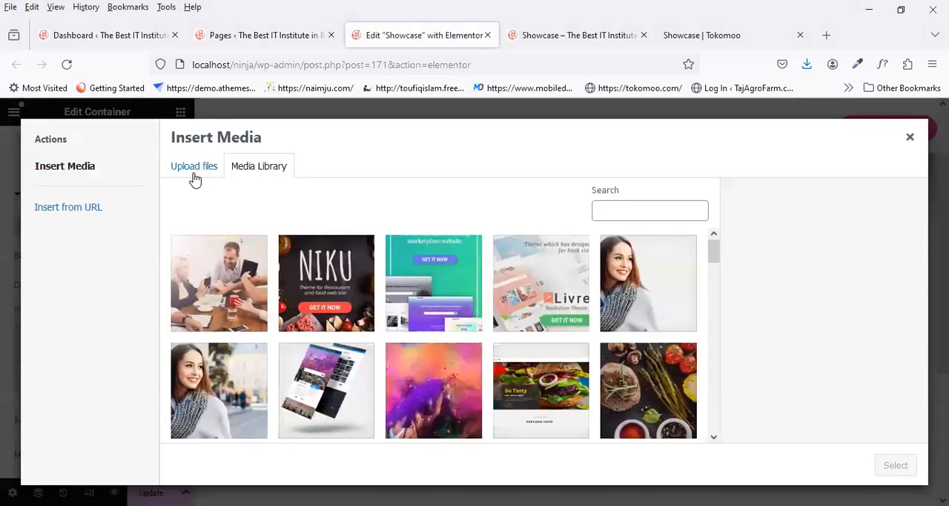
Step: Upload three customer website screenshots from the Desktop to the media library, including bywomenmarketplace.com_.jpg and zuzuricigi.com_.jpg
left_click(195, 169)
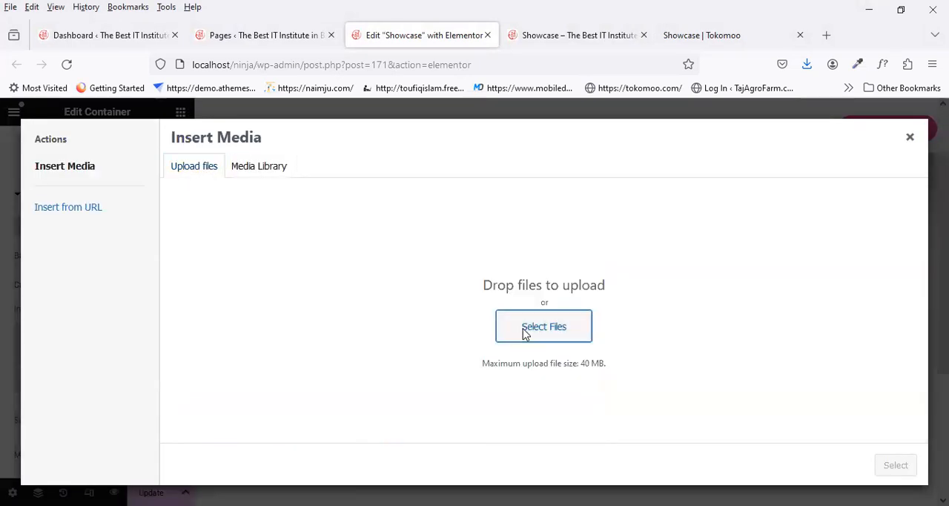
left_click(524, 334)
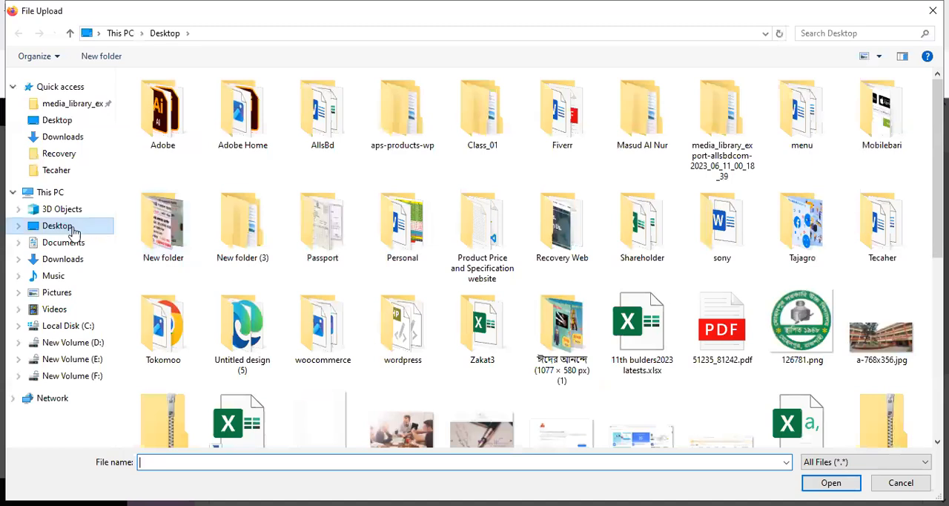
scroll(756, 200, "down", 4)
scroll(653, 267, "up", 2)
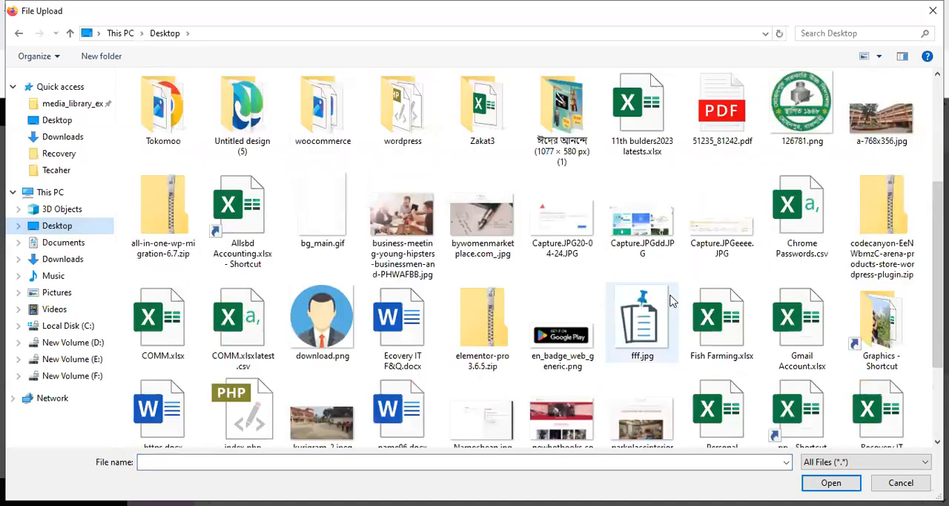
left_click(486, 219)
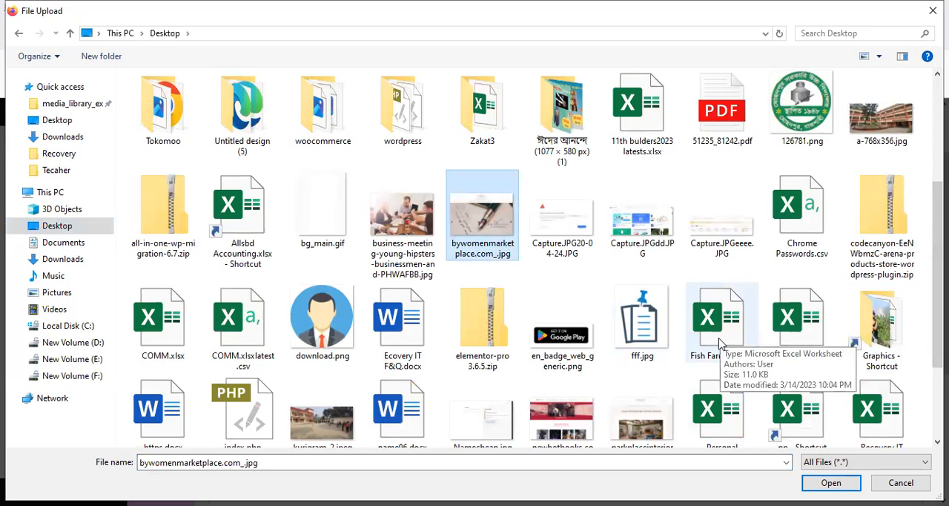
scroll(701, 333, "down", 2)
left_click(658, 298, "ctrl")
left_click(567, 385, "ctrl")
left_click(381, 463)
key("Return")
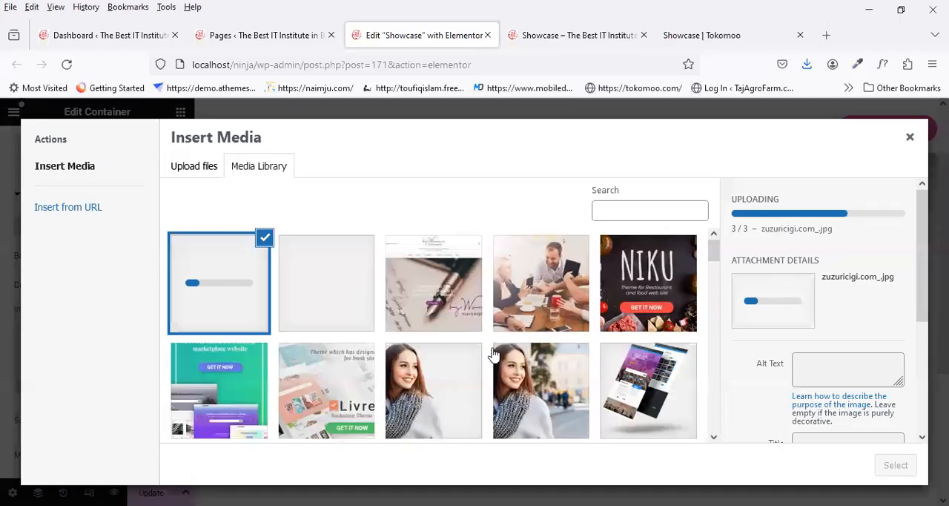
Step: Use bywomenmarketplace.com_.jpg as the first column container's background image and set its position to Top Center
left_click(456, 295)
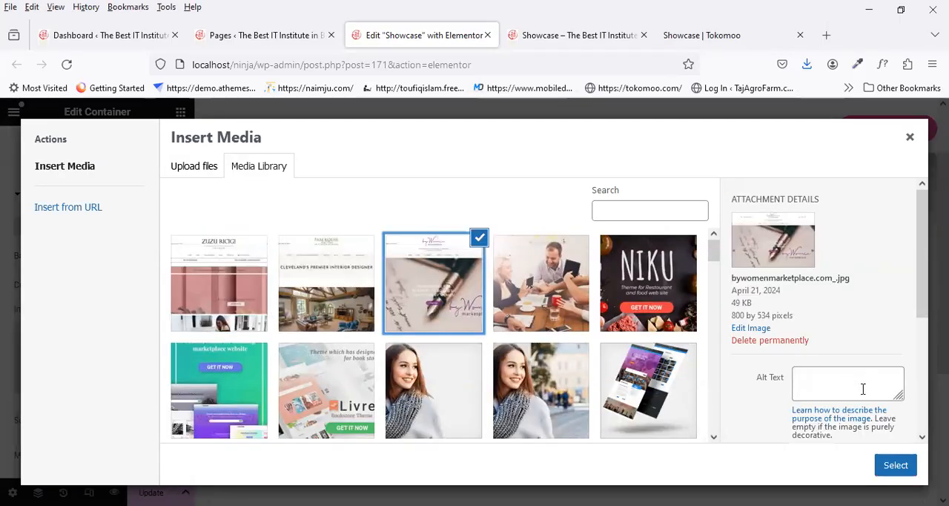
left_click(895, 466)
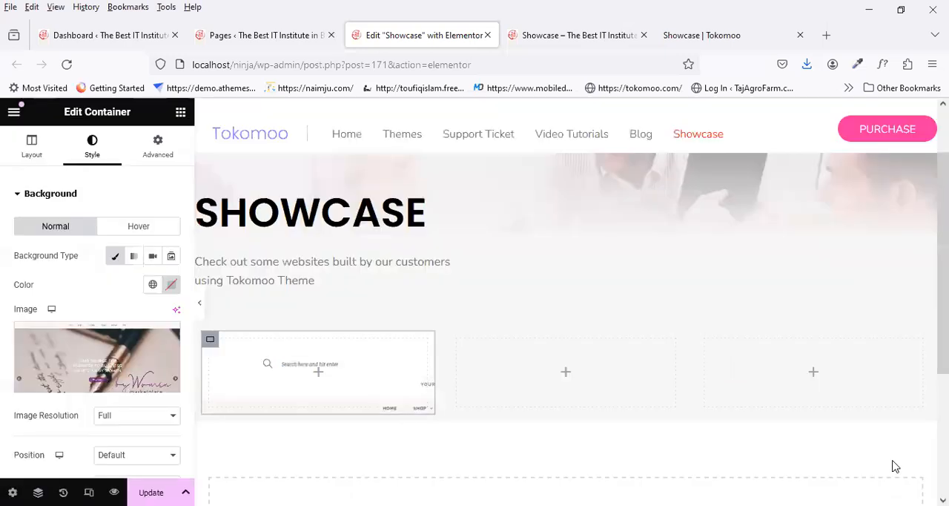
scroll(138, 371, "down", 2)
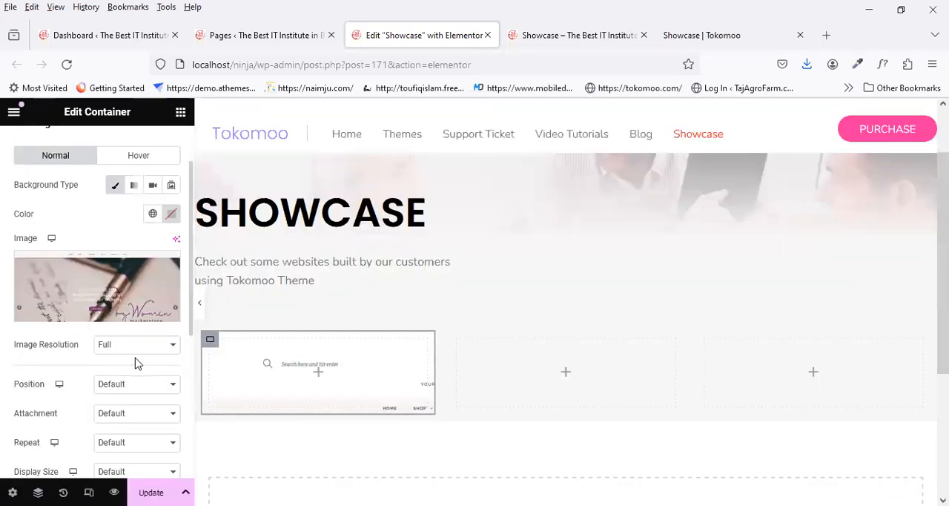
left_click(135, 385)
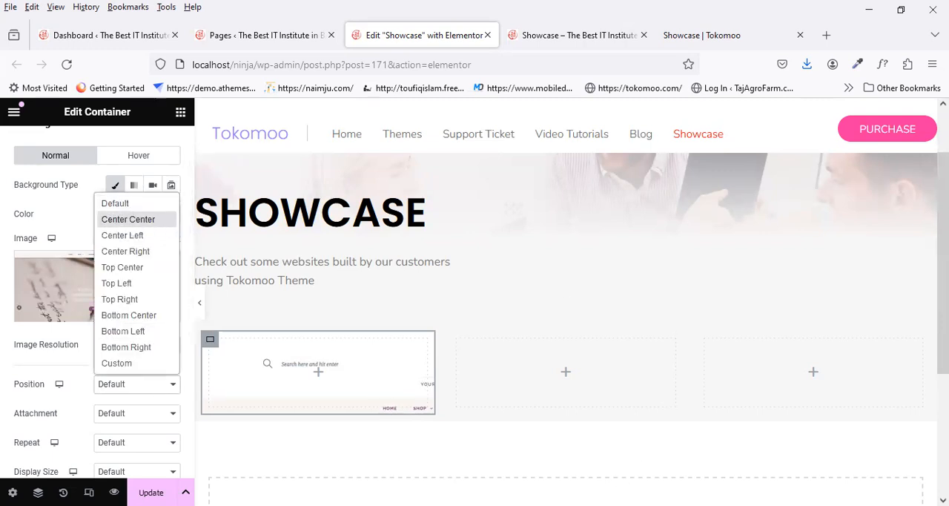
left_click(129, 219)
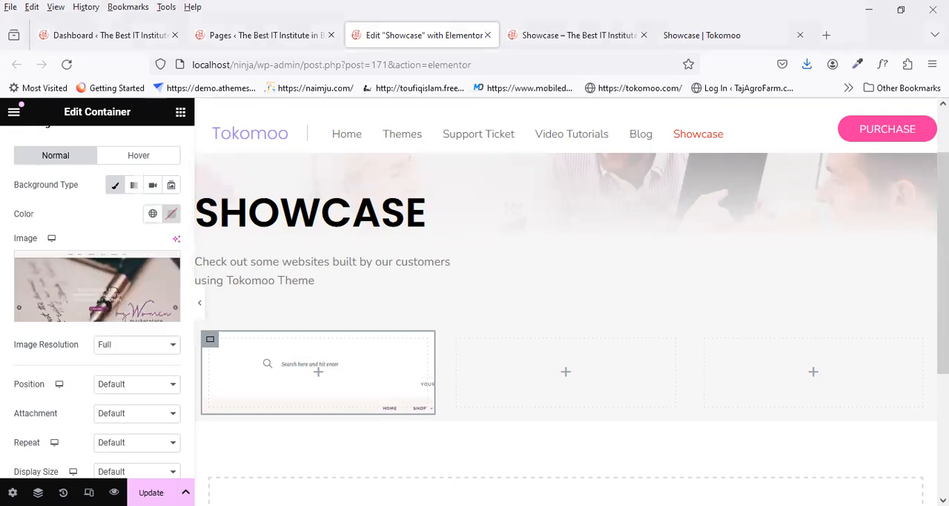
left_click(148, 384)
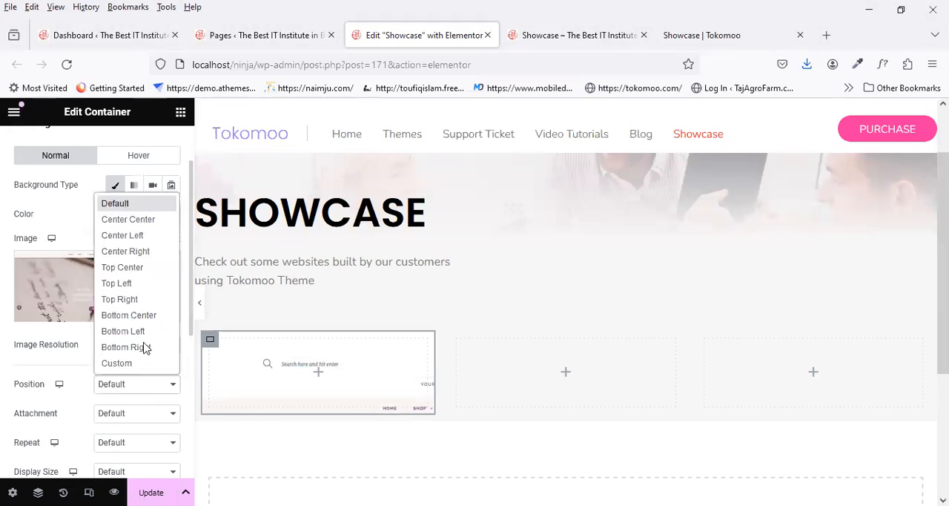
left_click(151, 268)
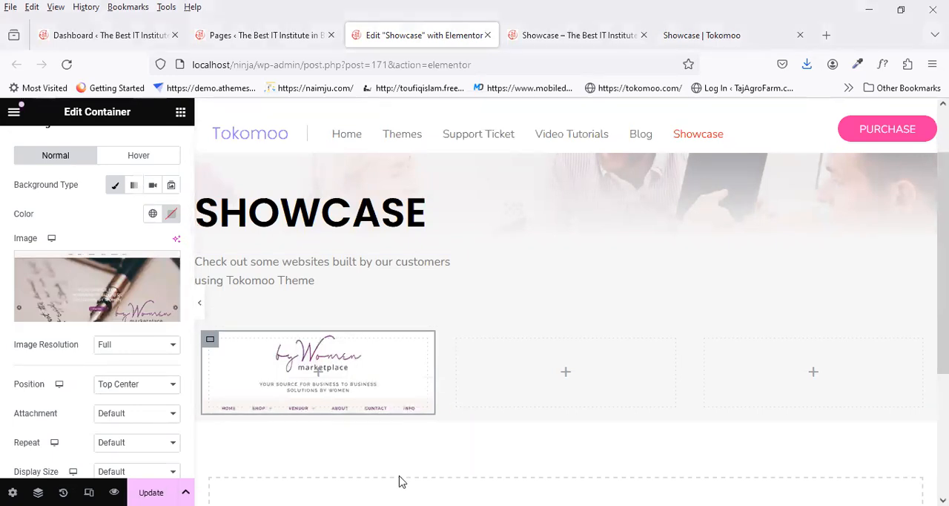
Step: Set the first column's background image repeat to No-repeat
scroll(131, 396, "down", 2)
left_click(137, 371)
left_click(130, 410)
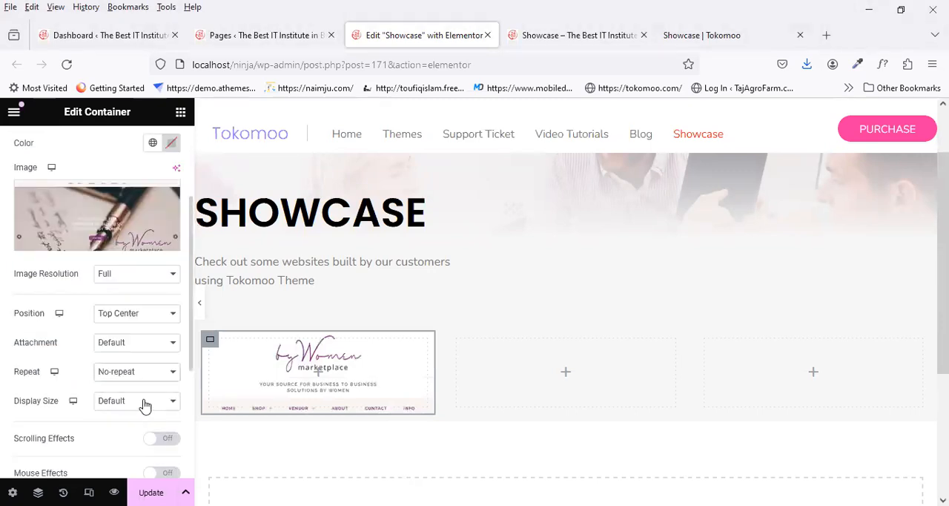
Step: Try the Cover and Contain display sizes on the first column's background image
left_click(126, 401)
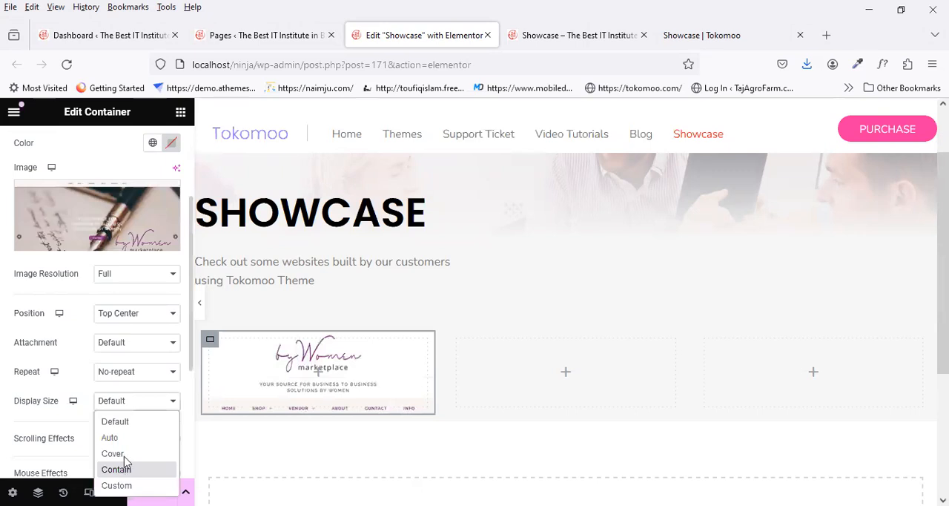
left_click(123, 452)
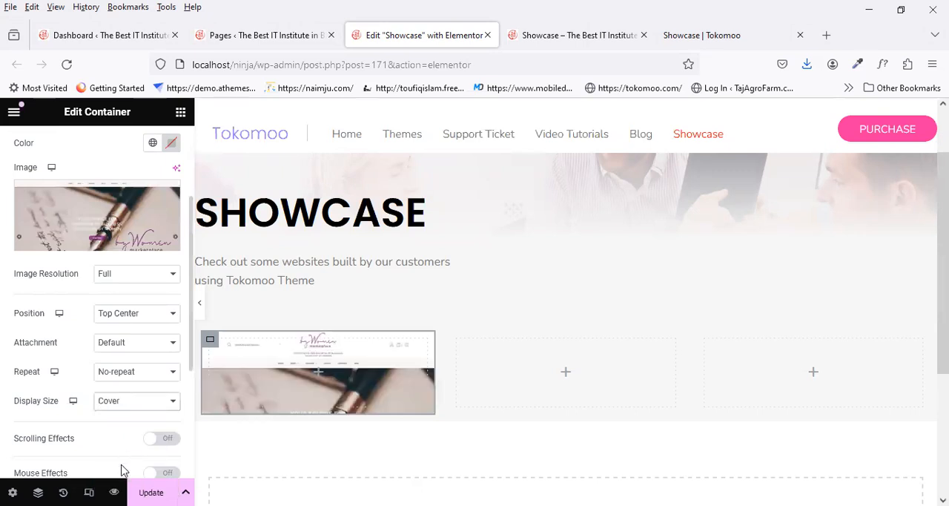
left_click(143, 402)
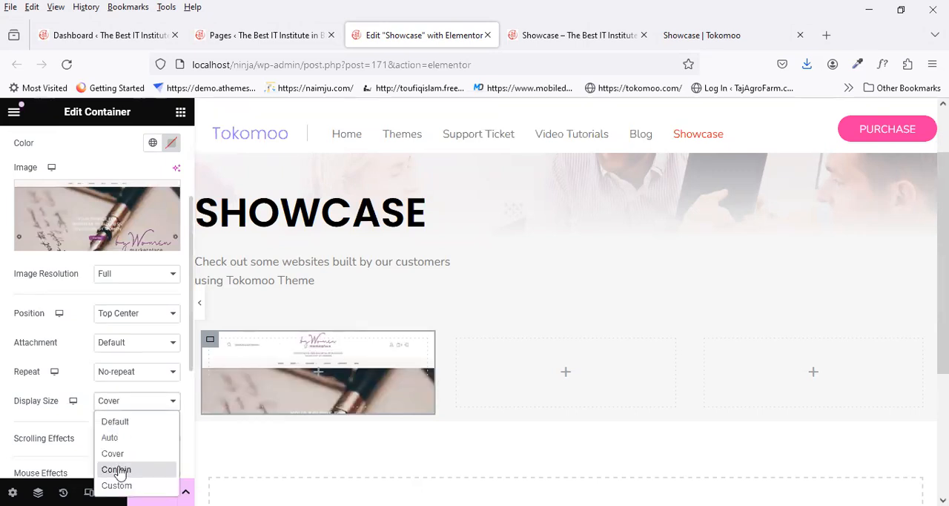
left_click(117, 470)
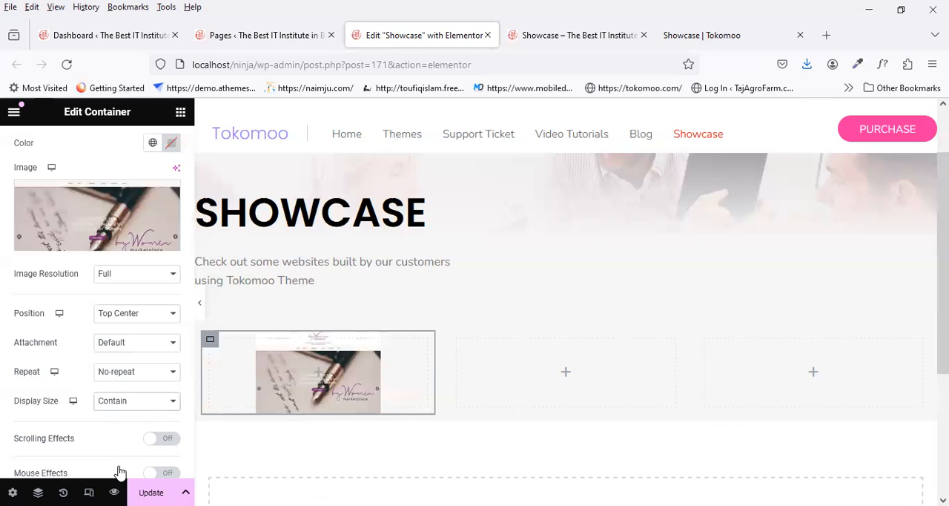
left_click(164, 408)
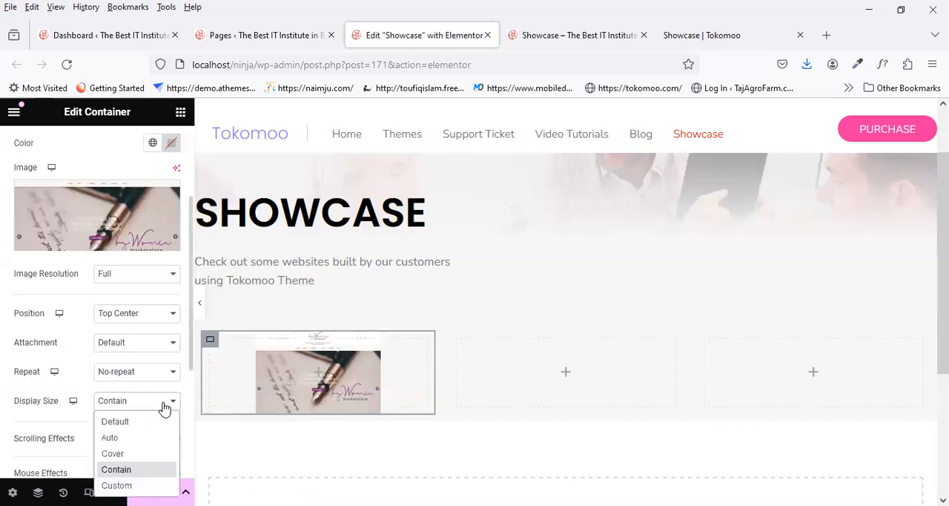
left_click(163, 409)
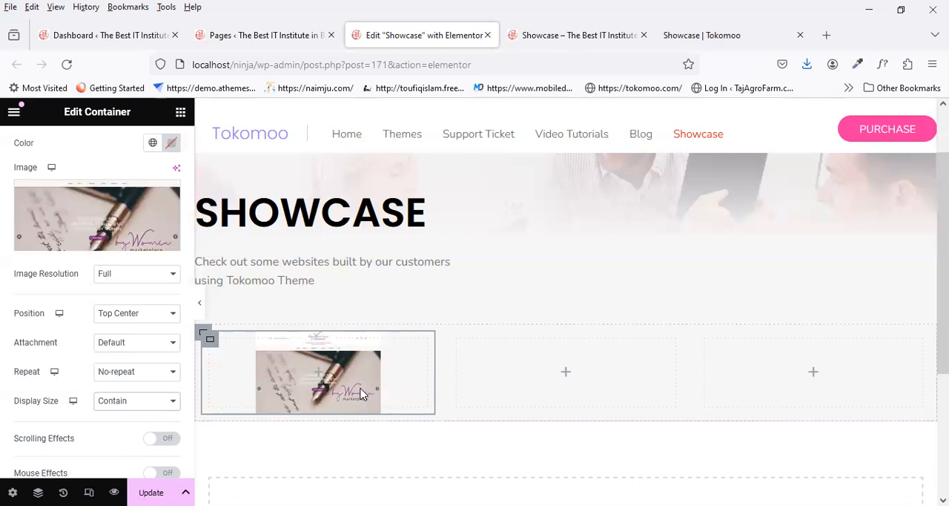
left_click(164, 409)
left_click(132, 455)
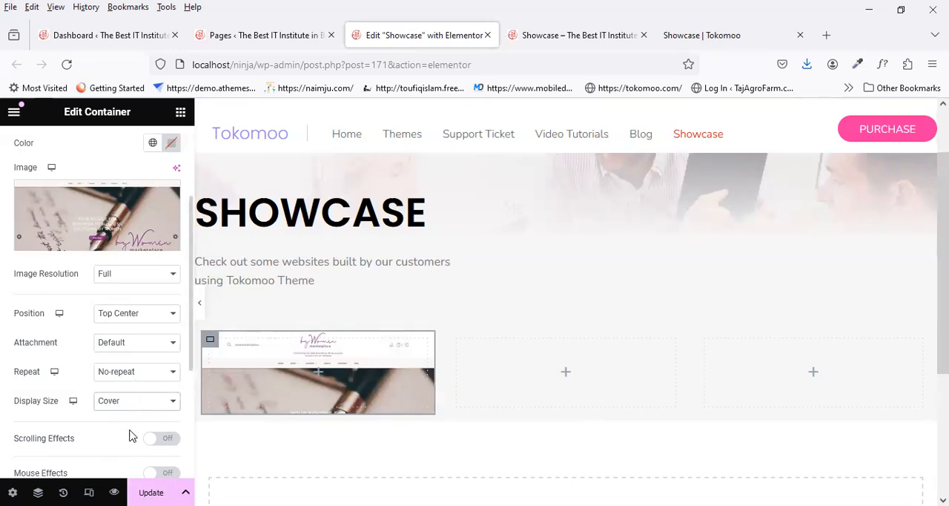
Step: Set the first column's background display size to Contain and check the updated page in the local preview
left_click(134, 400)
left_click(130, 468)
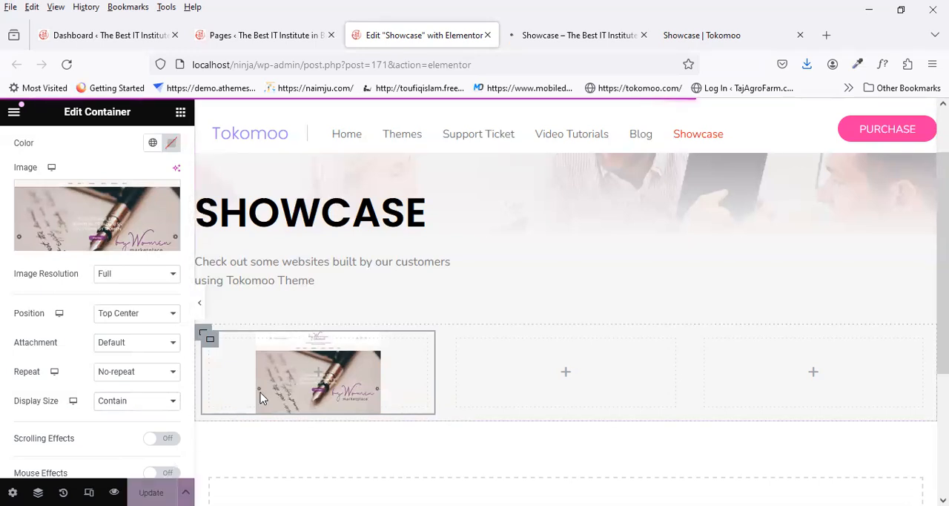
left_click(589, 35)
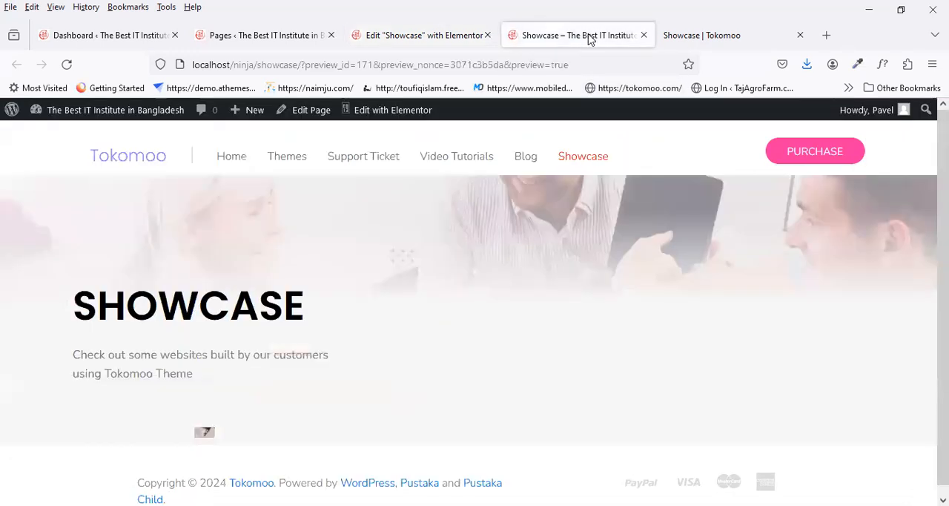
scroll(304, 342, "down", 1)
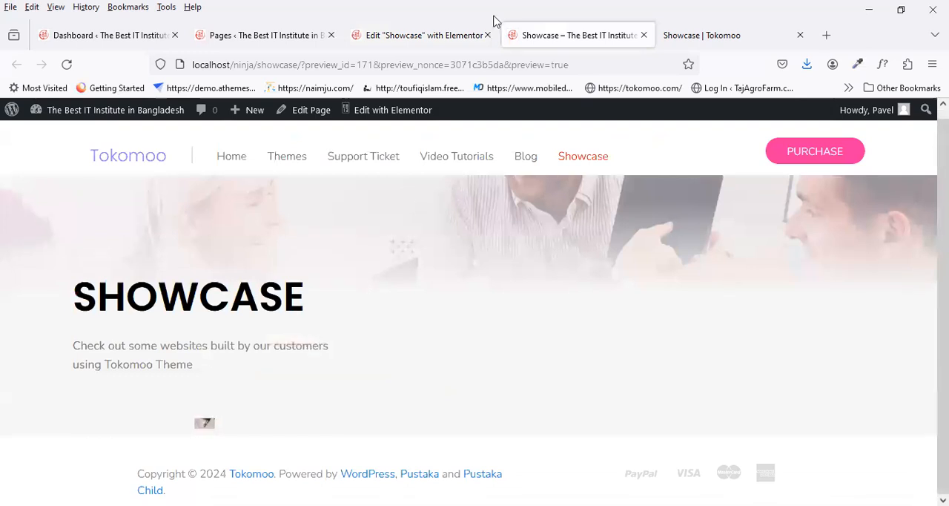
left_click(420, 35)
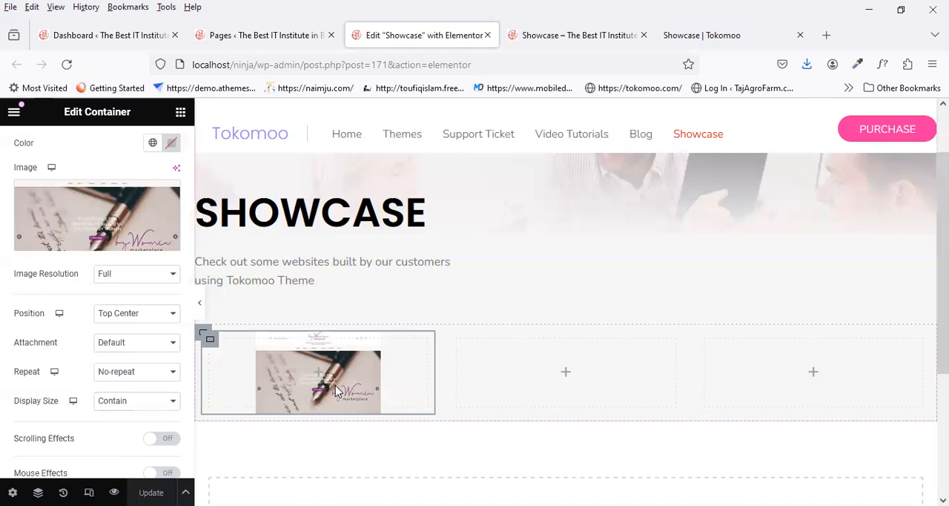
left_click(568, 34)
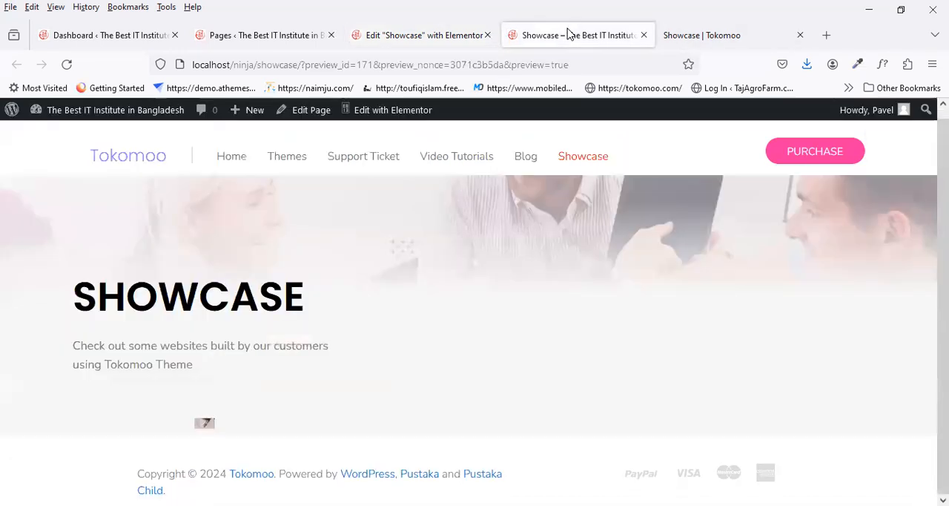
Step: Inspect the font details of the Lecraft hover title on the reference page's first thumbnail with WhatFont
left_click(690, 39)
scroll(222, 304, "down", 1)
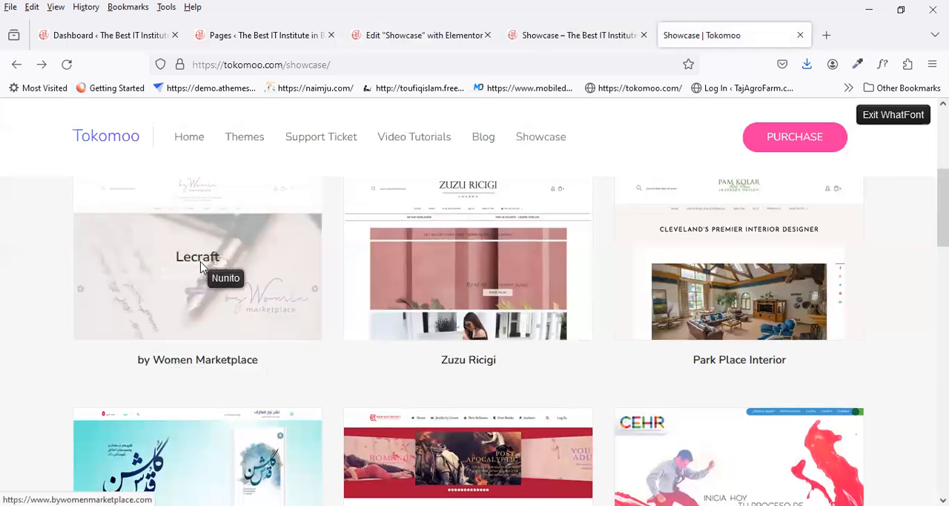
left_click(203, 261)
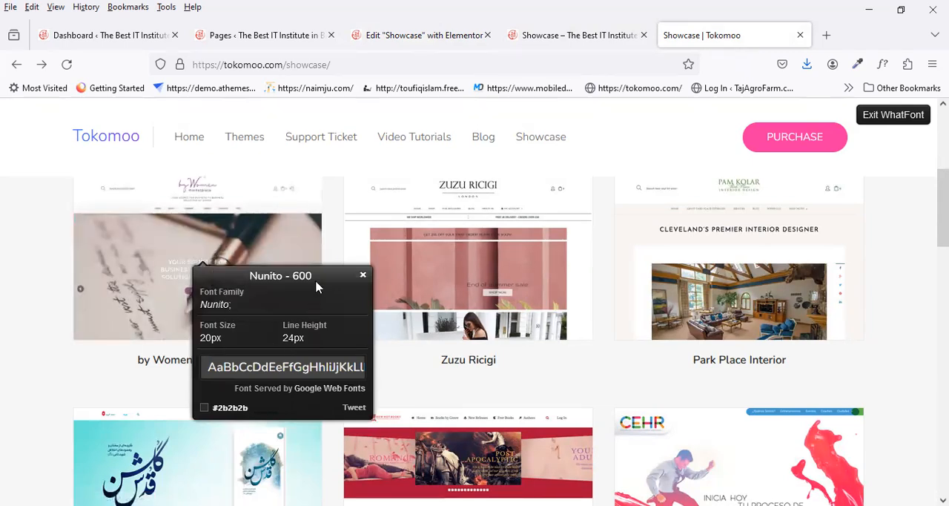
Step: Add a Heading widget to the first column container in the Elementor editor and set its title to Lecraft
left_click(424, 34)
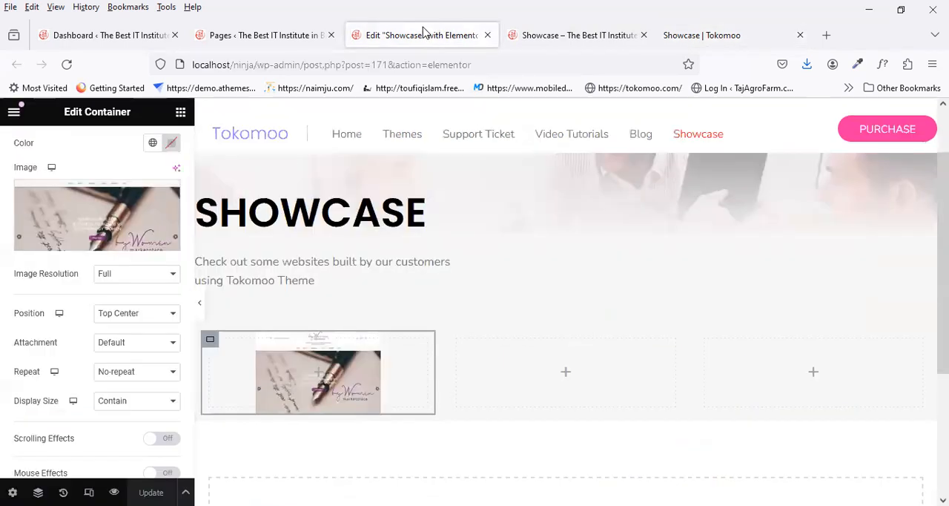
left_click(181, 113)
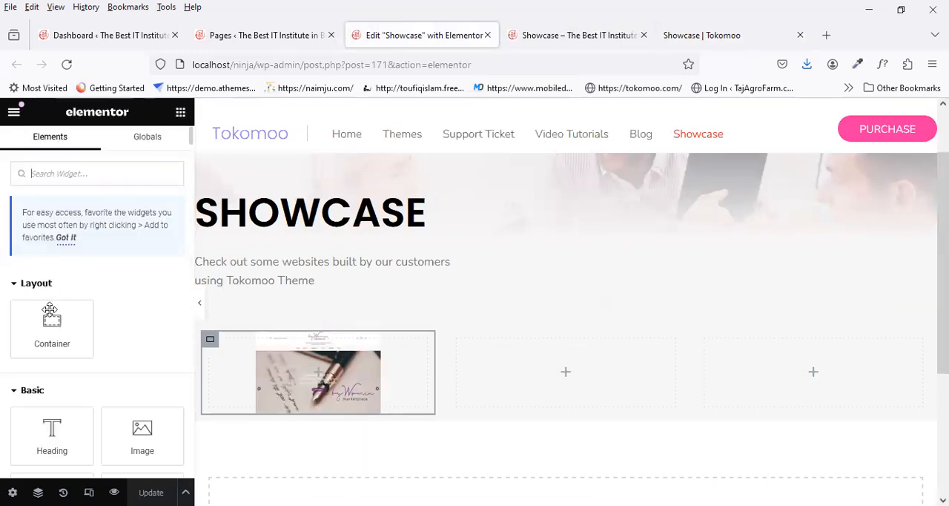
left_click_drag(48, 429, 318, 371)
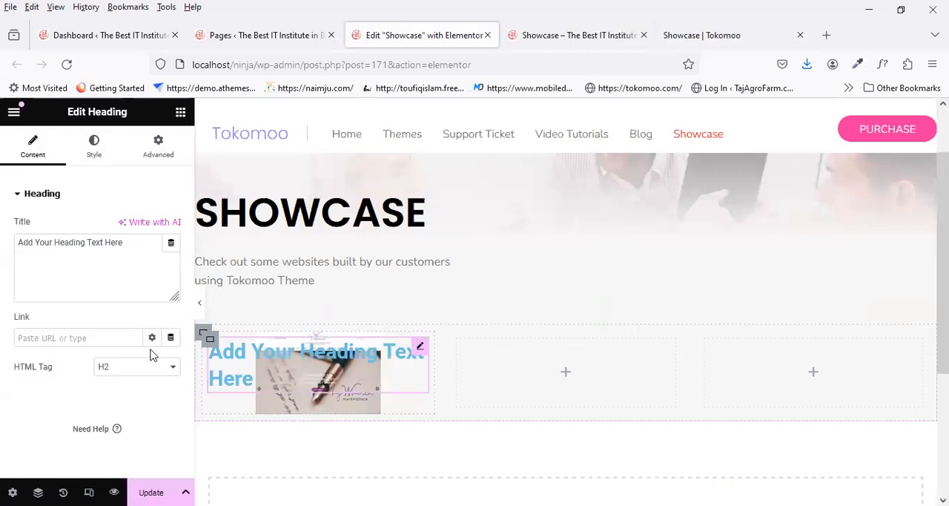
left_click(693, 33)
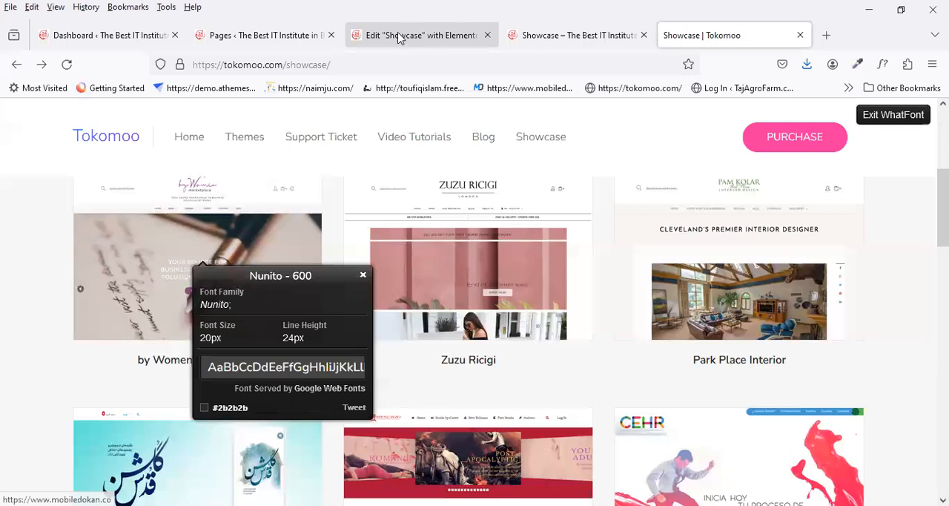
left_click(423, 35)
left_click_drag(7, 262, 8, 286)
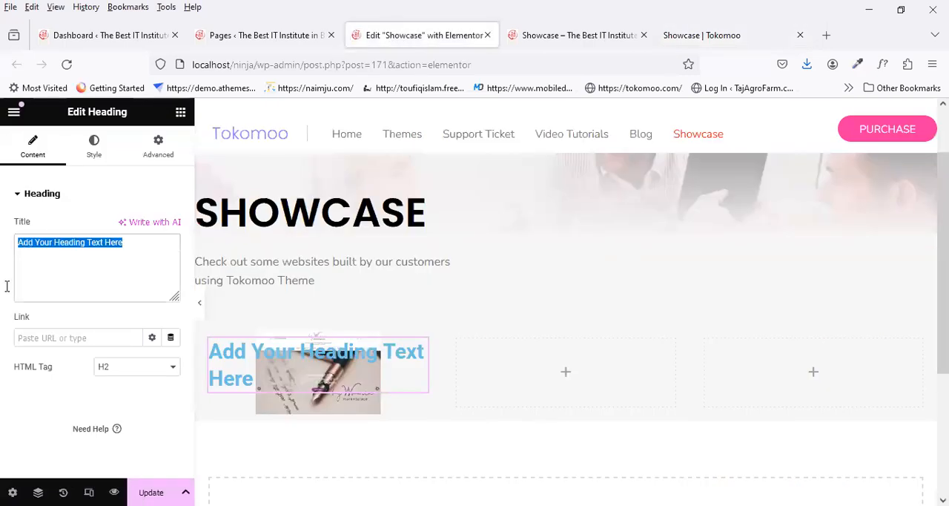
type("Lecraft")
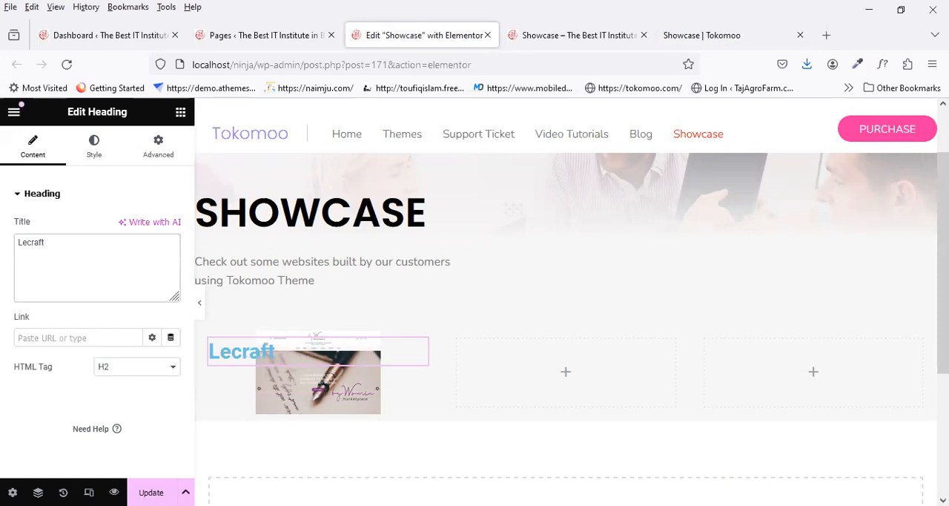
Step: Center the Lecraft heading, set its text color to black, and save the page
left_click(93, 146)
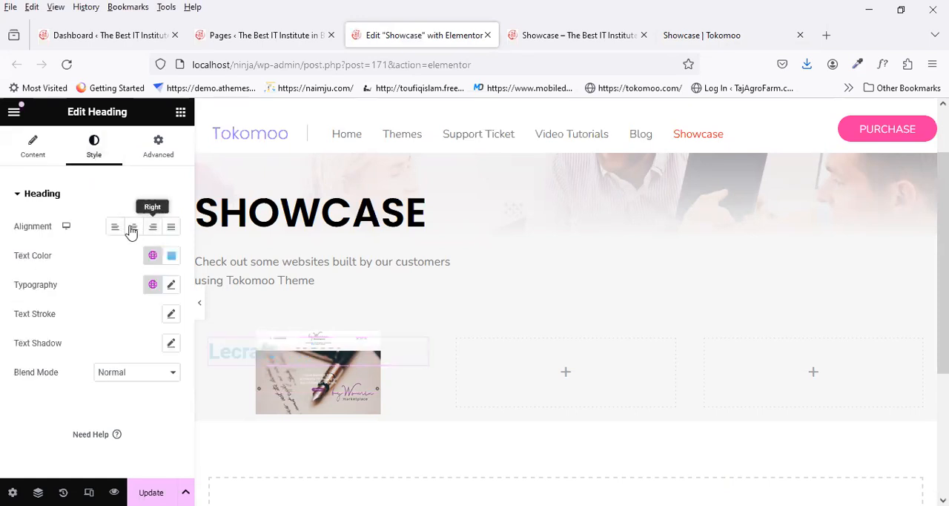
left_click(133, 226)
left_click(172, 255)
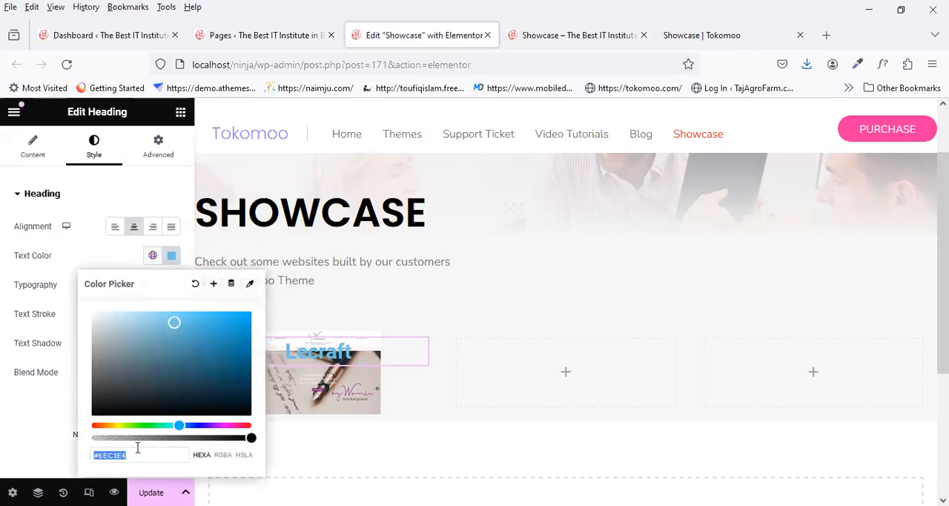
type("black")
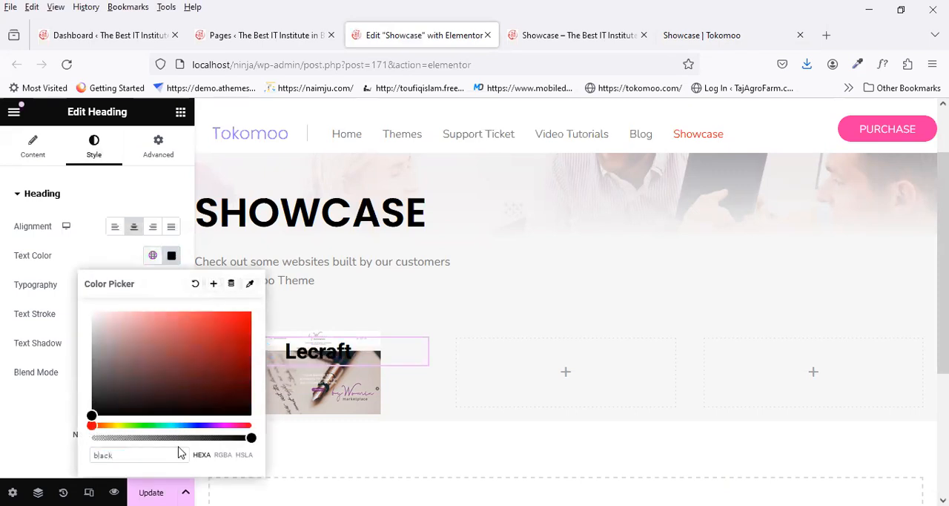
left_click(151, 492)
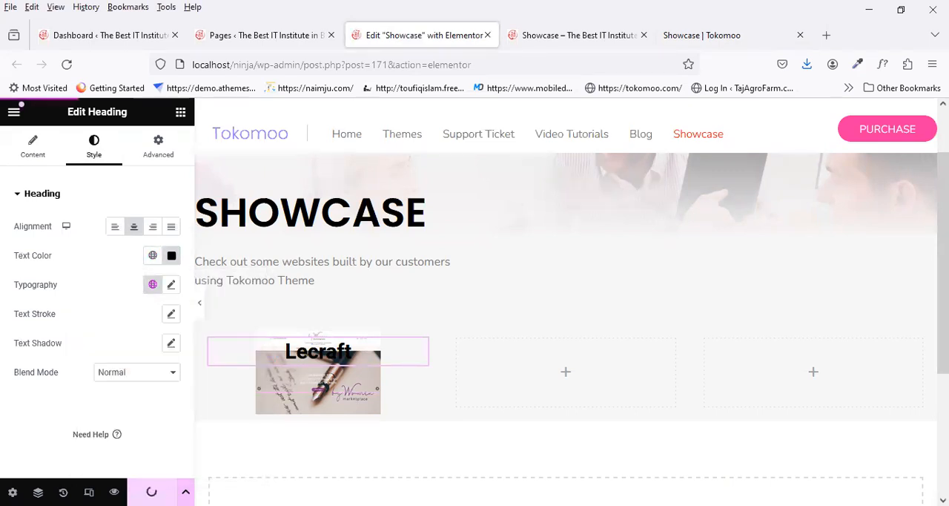
Step: Set the Lecraft heading's font family to Nunito
left_click(172, 284)
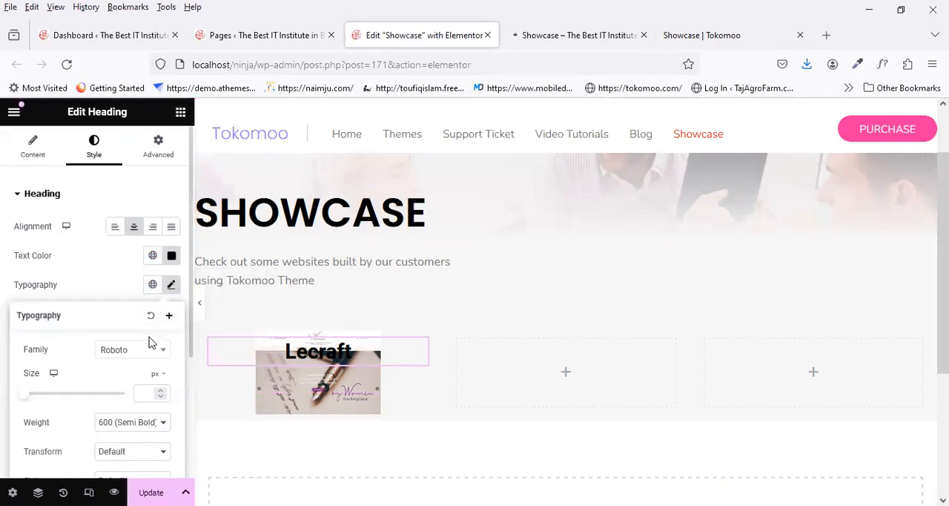
left_click(141, 351)
type("nun")
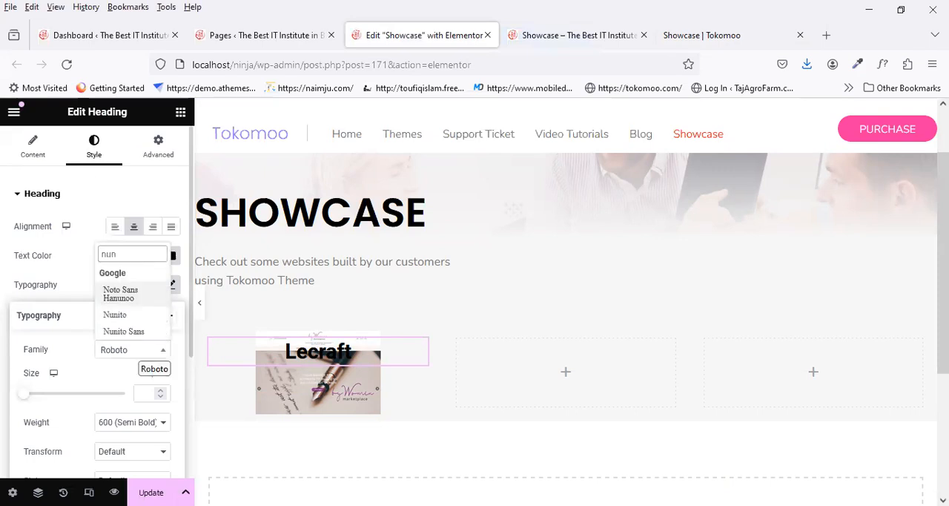
left_click(129, 317)
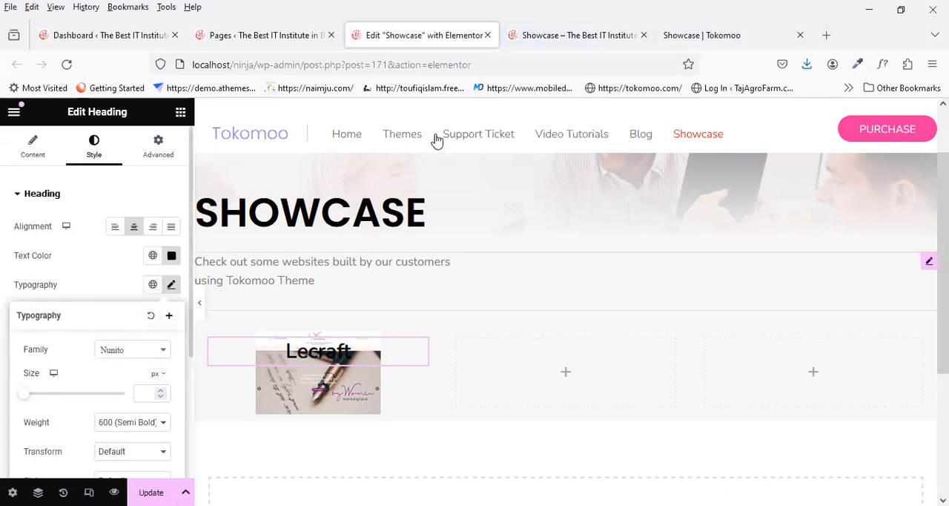
Step: Check the font details on the reference page, give the Lecraft heading a 20 px size and 24 px line height, and save
left_click(698, 37)
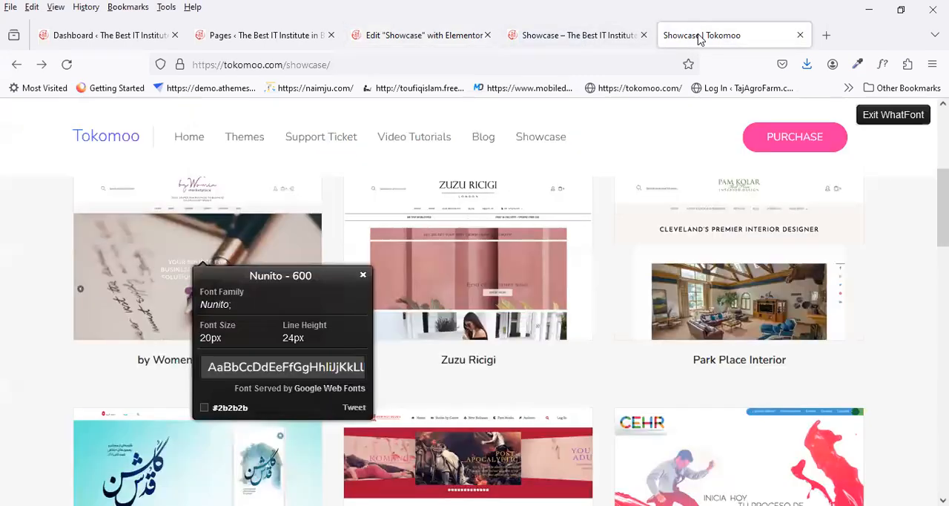
left_click(403, 37)
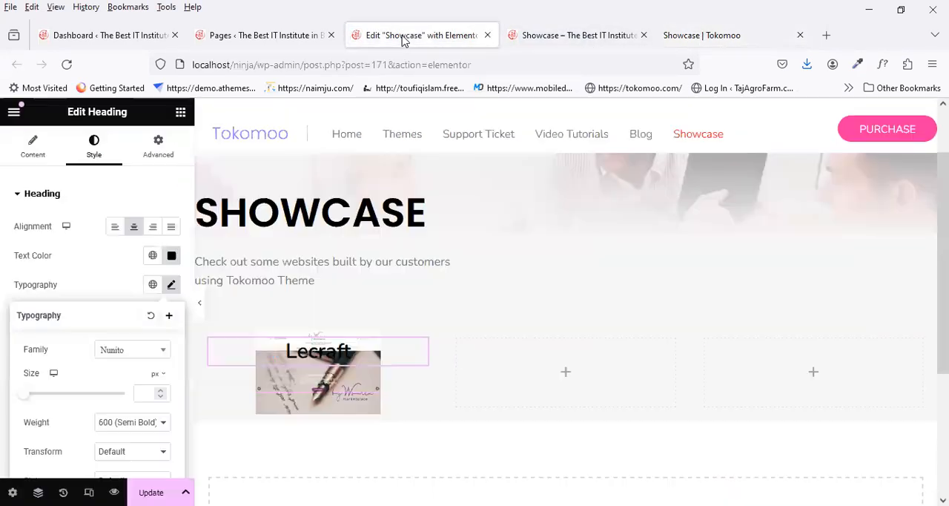
type("20")
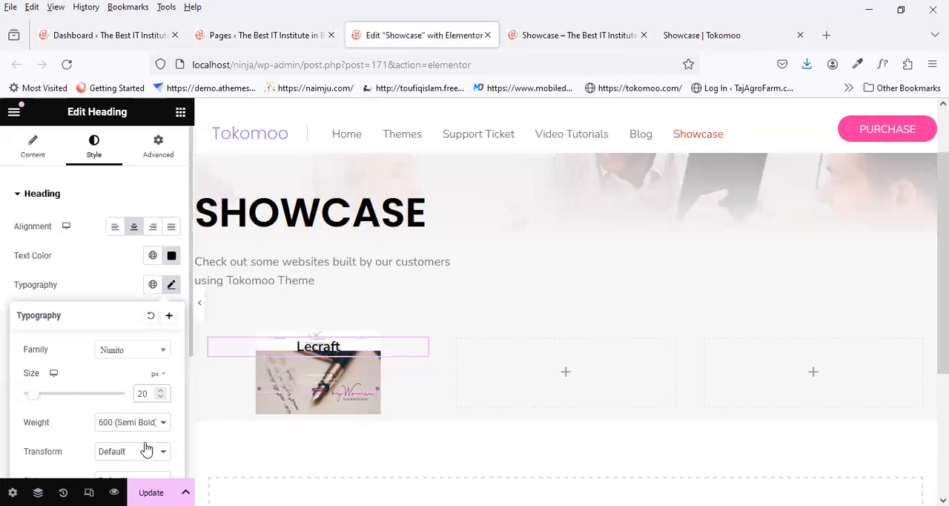
scroll(145, 449, "down", 2)
scroll(144, 452, "down", 3)
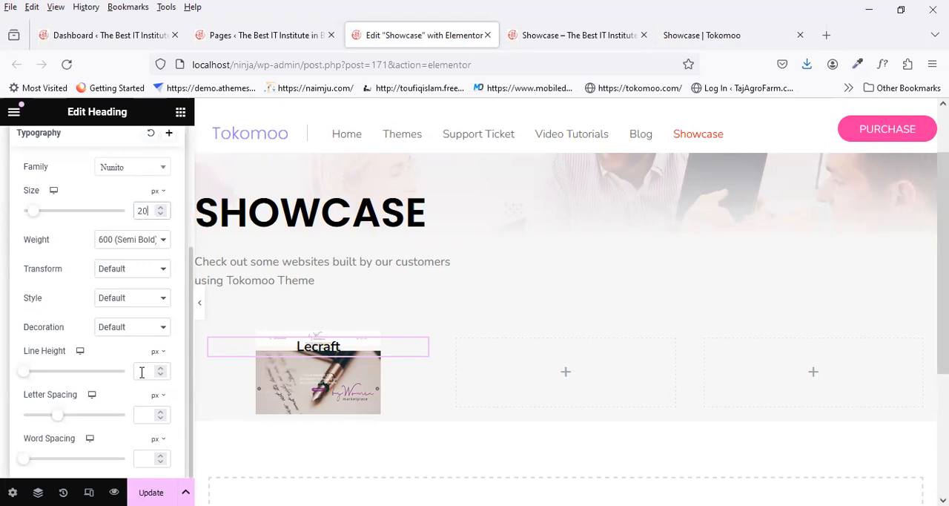
left_click(142, 371)
type("24")
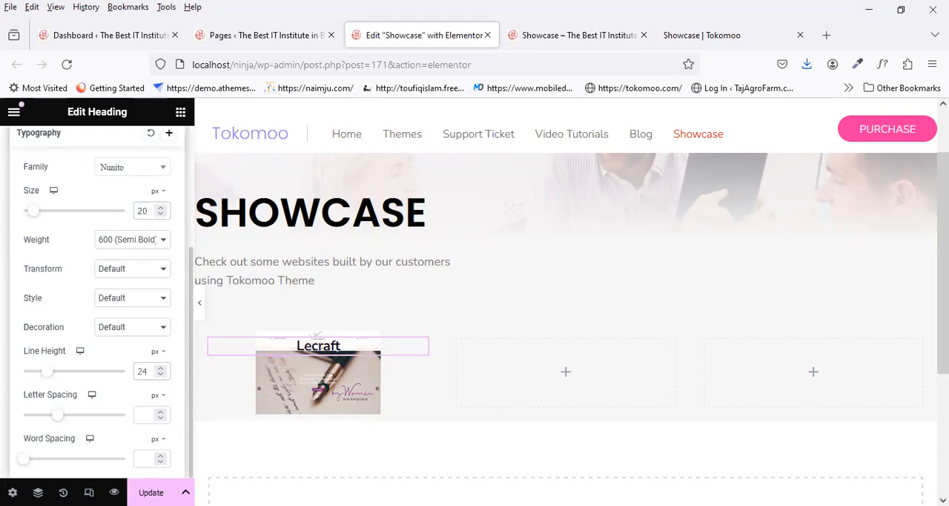
left_click(151, 493)
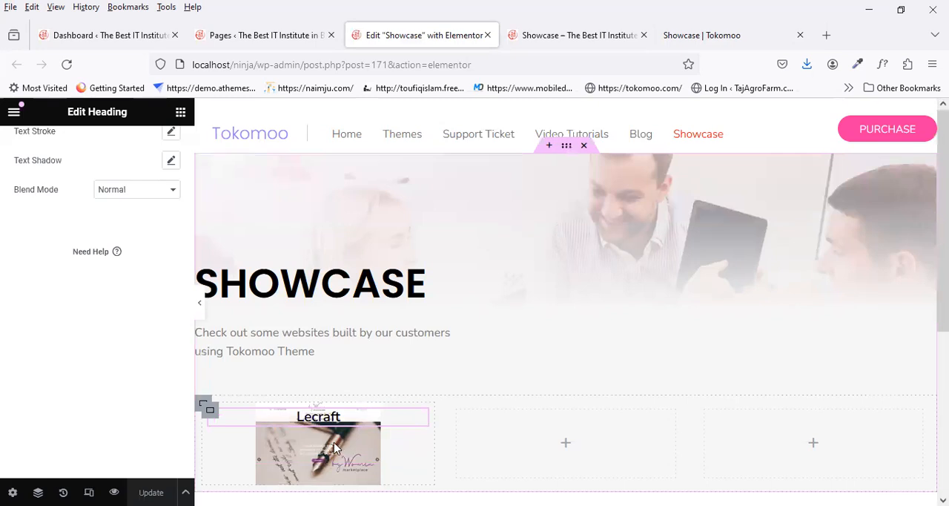
Step: Set the Lecraft heading's top padding to 100 px and bottom padding to 116 px, and save the page
scroll(74, 309, "up", 3)
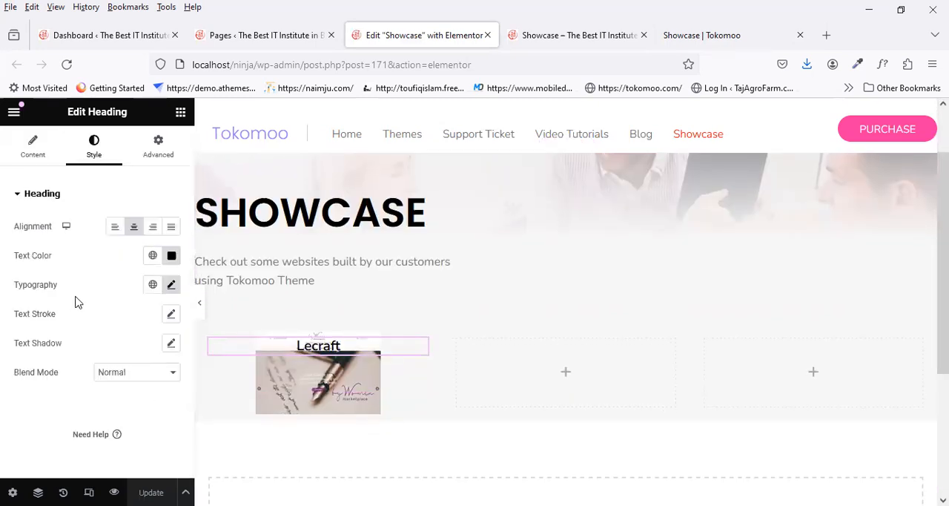
left_click(151, 161)
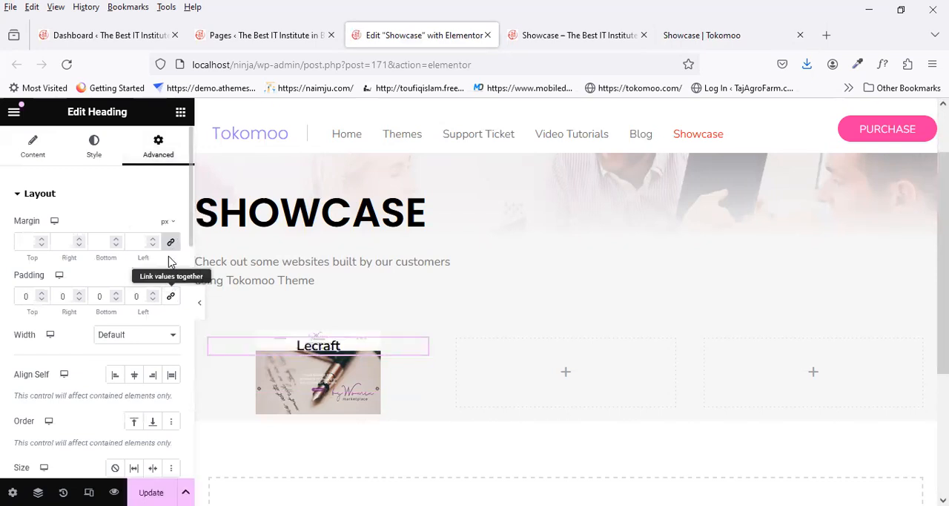
left_click(31, 296)
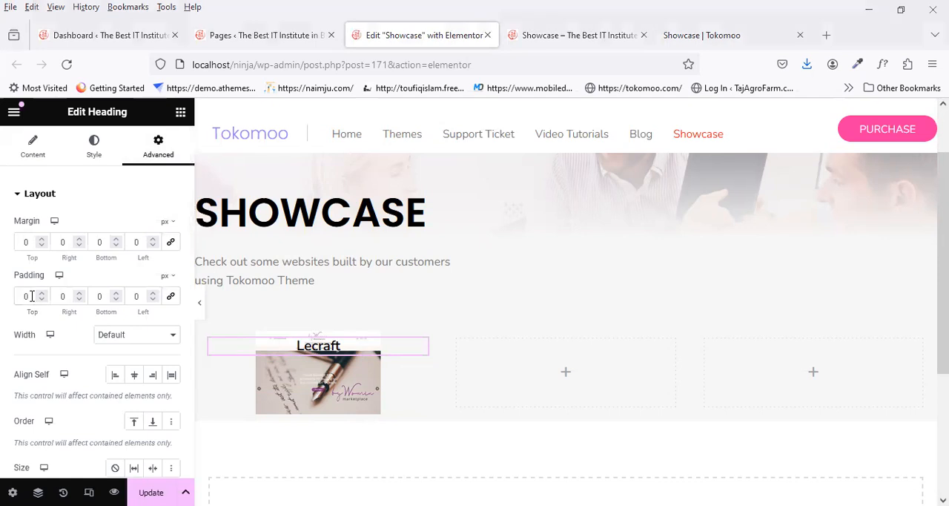
left_click_drag(31, 296, 12, 295)
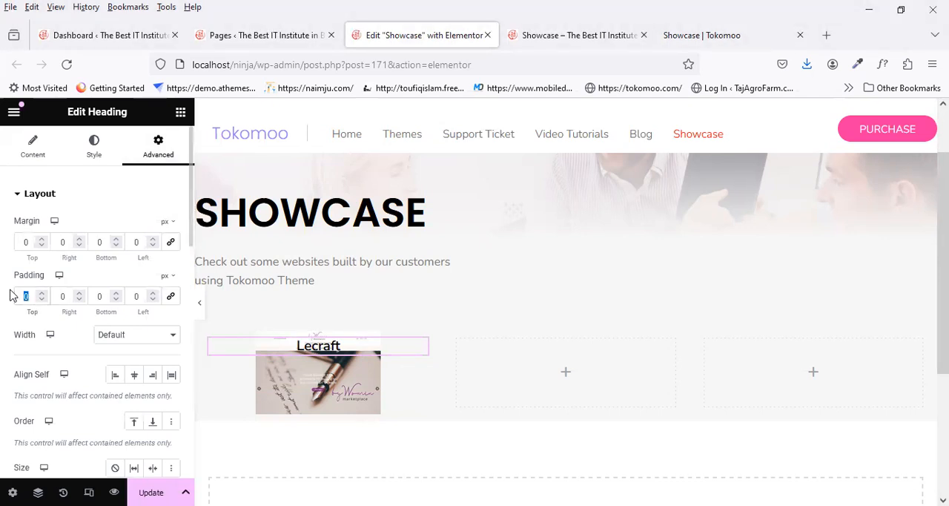
type("100")
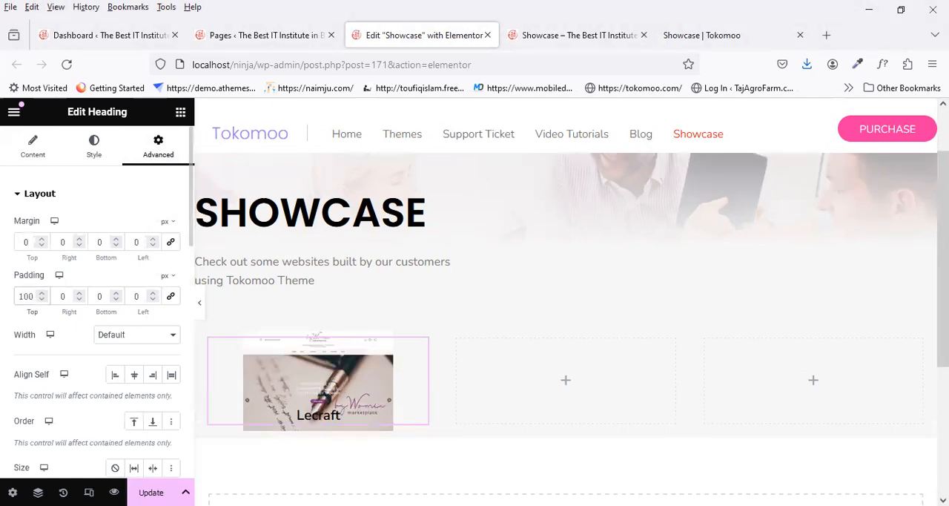
left_click(104, 296)
key("ctrl+a")
type("116")
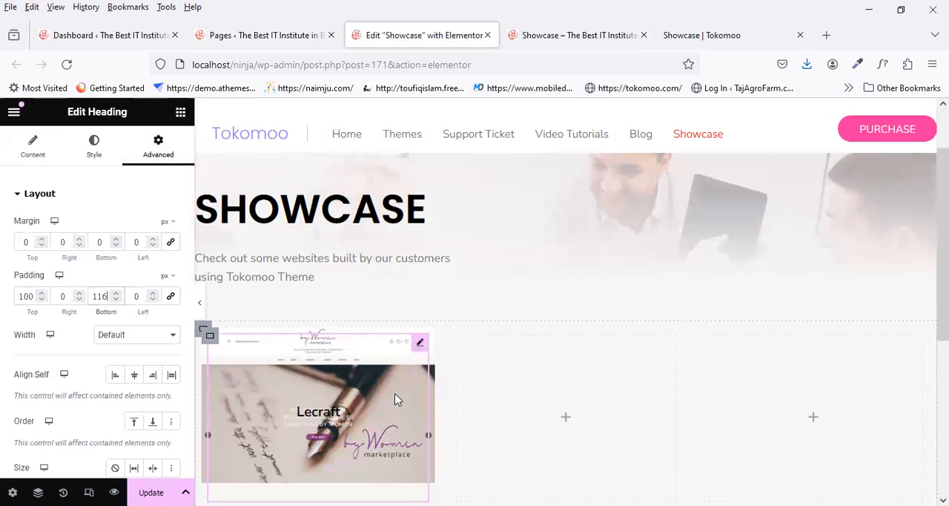
scroll(396, 400, "down", 2)
left_click(152, 493)
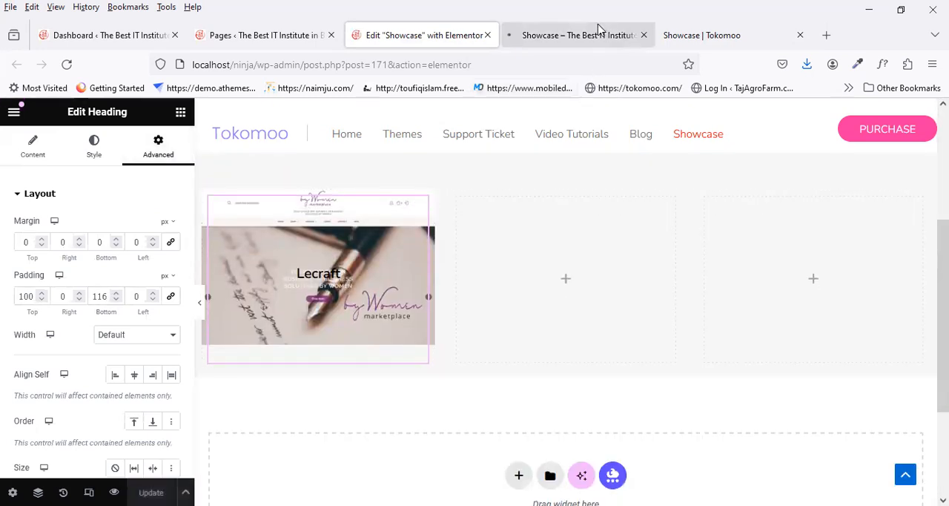
Step: Check the size of the first column's image and the placement of its Lecraft title in the local preview
left_click(575, 35)
scroll(340, 275, "down", 3)
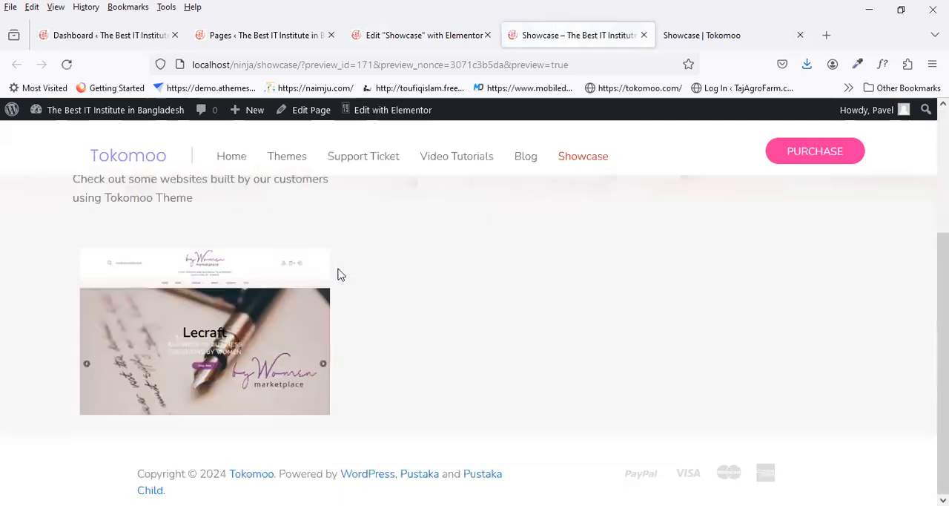
left_click(401, 43)
left_click(578, 34)
scroll(352, 345, "up", 3)
scroll(358, 356, "down", 2)
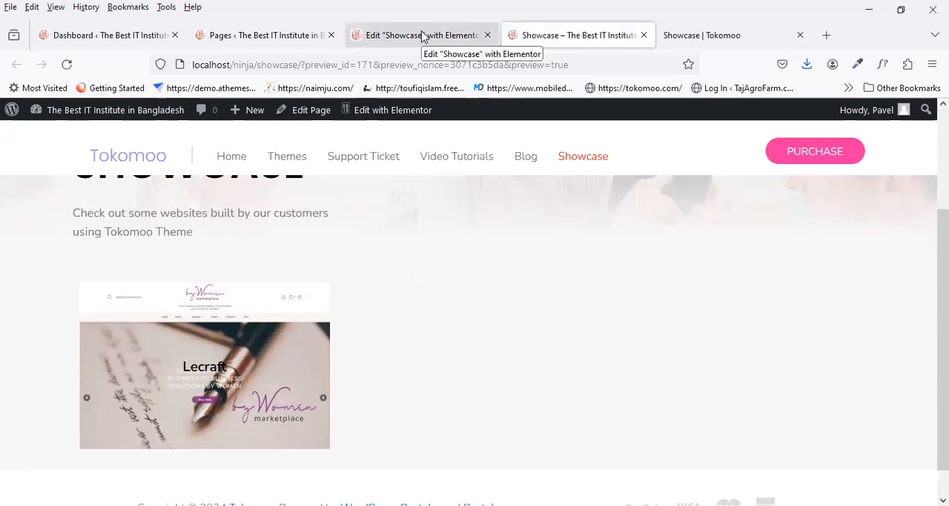
Step: Compare the first thumbnail and its Lecraft hover title on the reference page with the local preview, and turn off WhatFont
left_click(710, 35)
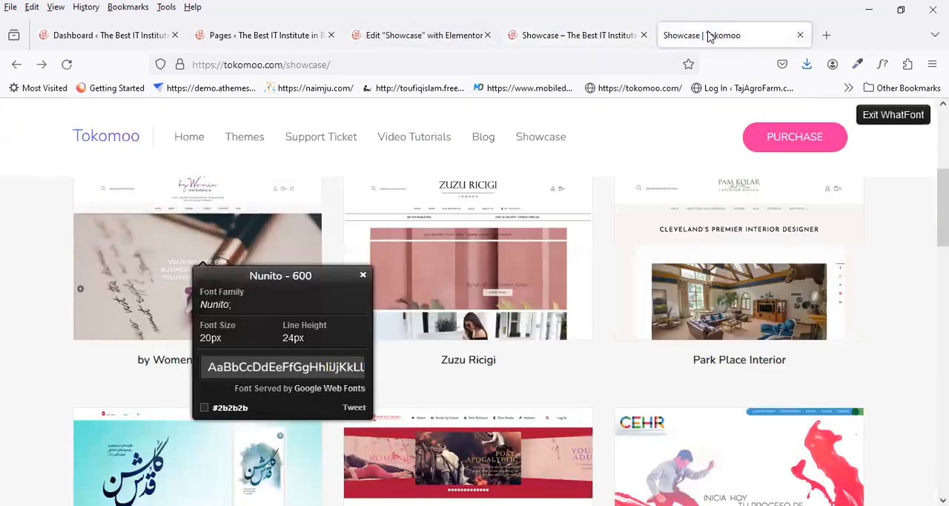
left_click(362, 275)
scroll(311, 312, "up", 2)
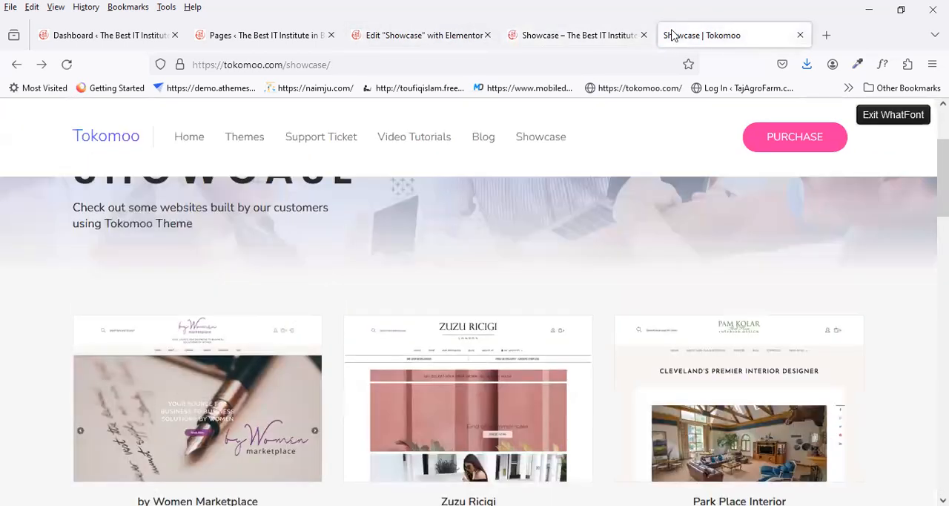
left_click(590, 36)
left_click(710, 35)
left_click(562, 33)
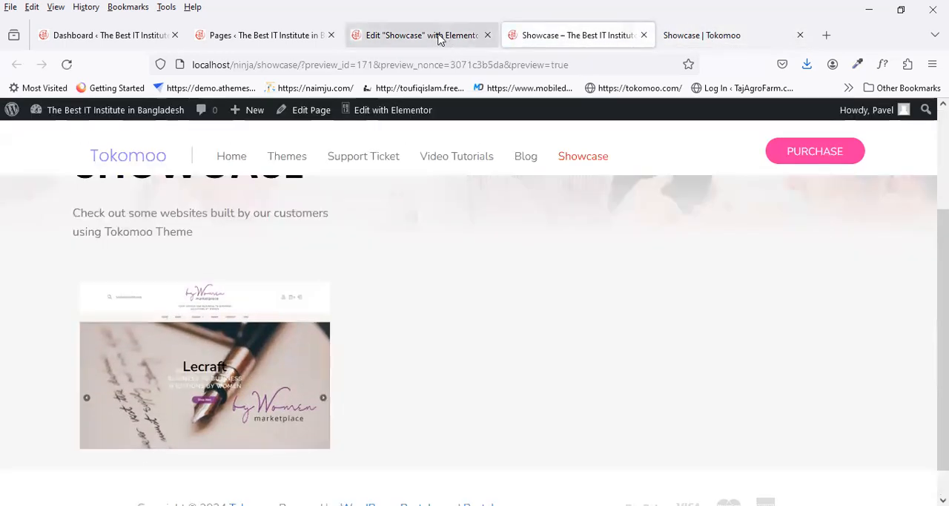
left_click(438, 36)
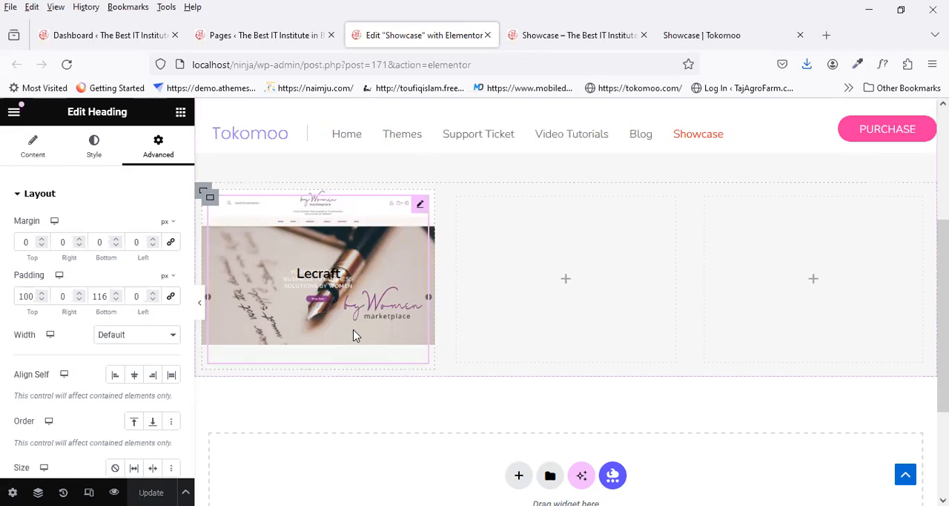
left_click(586, 31)
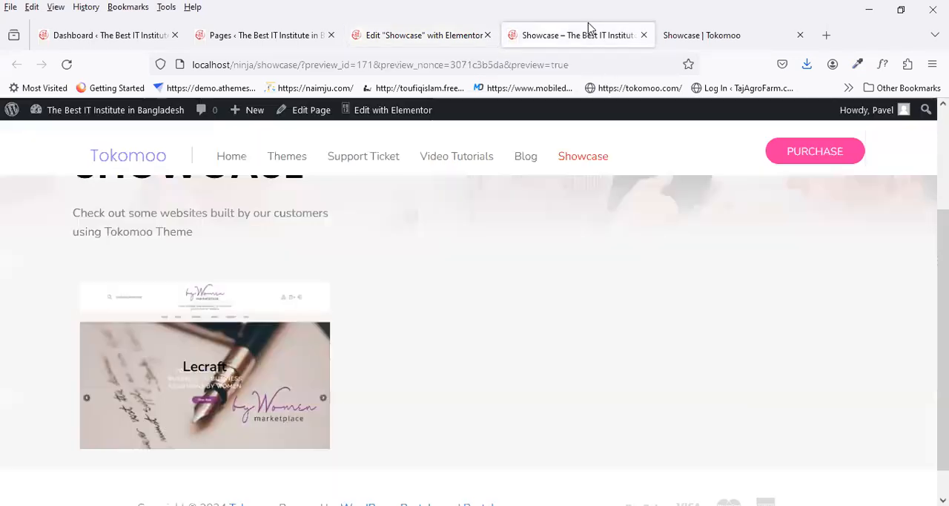
left_click(691, 38)
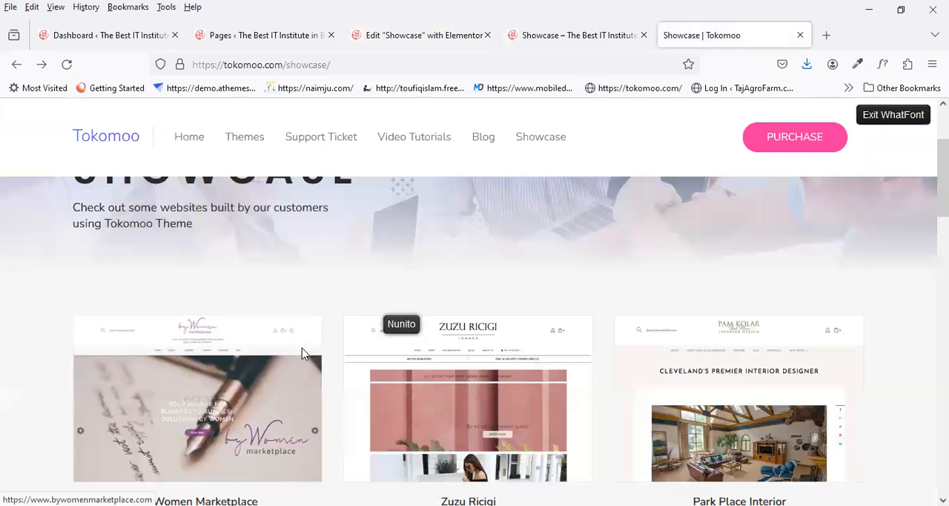
left_click(583, 43)
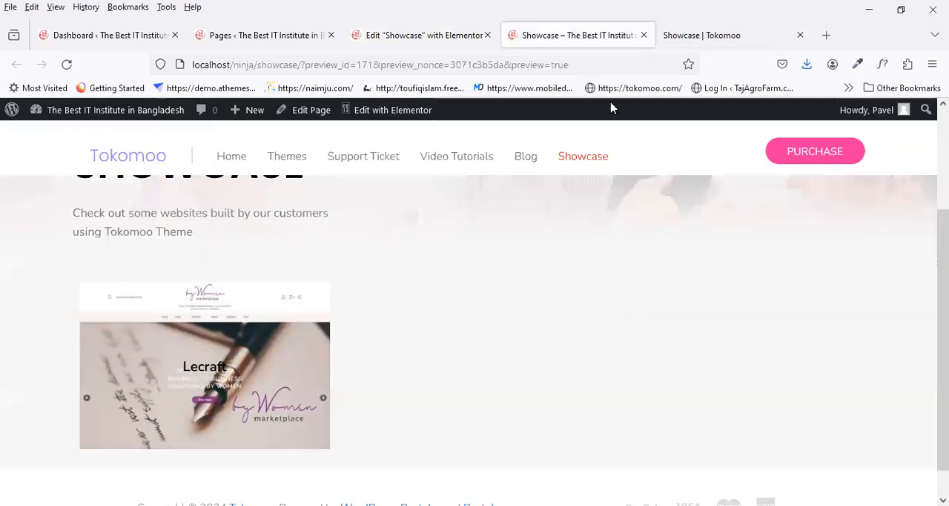
left_click(717, 41)
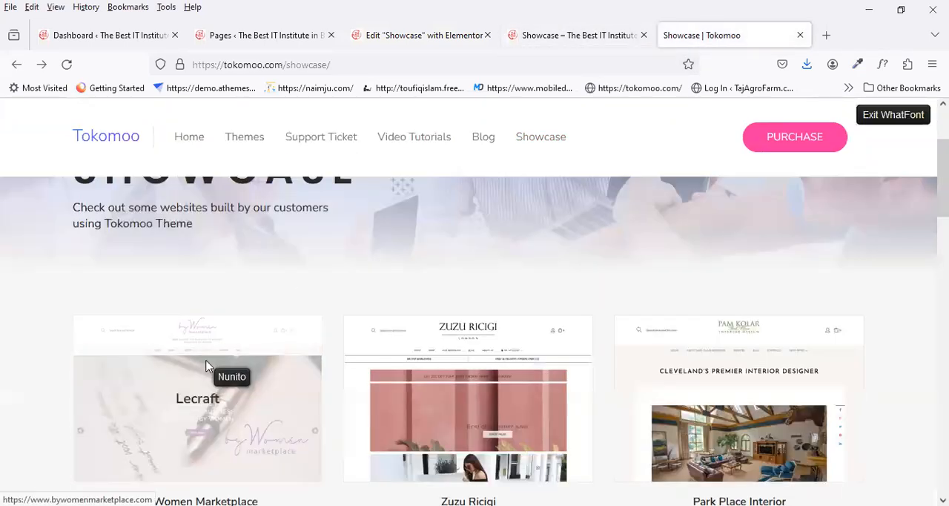
left_click(207, 365)
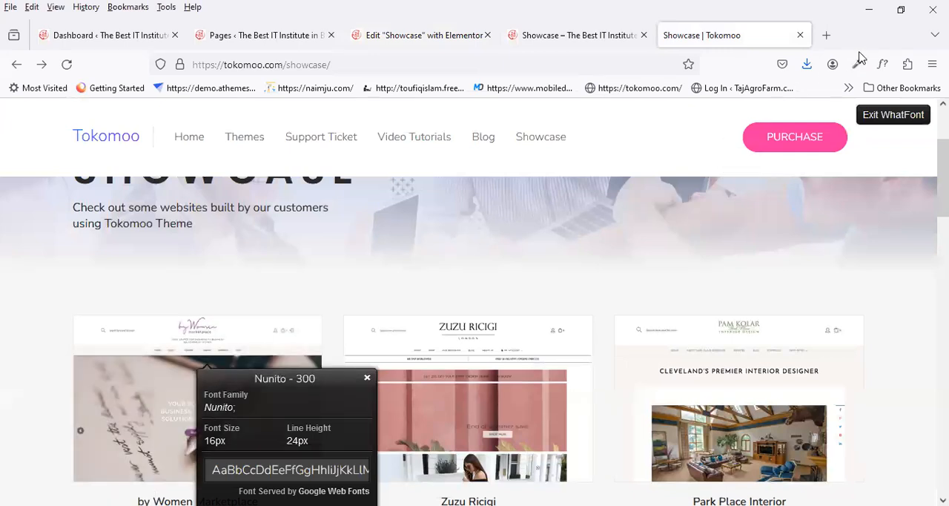
left_click(883, 64)
Step: Open the website linked from the reference page's first thumbnail, select its address, and go back
left_click(241, 366)
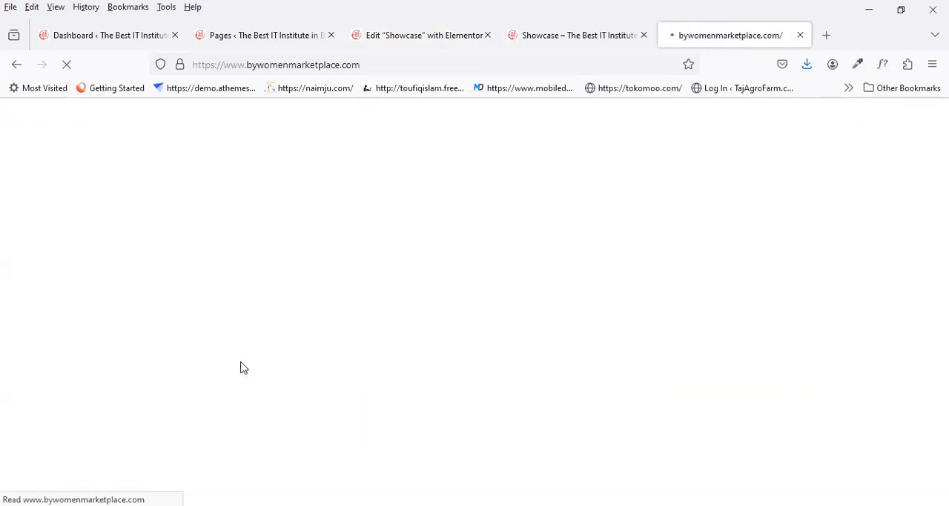
left_click(386, 64)
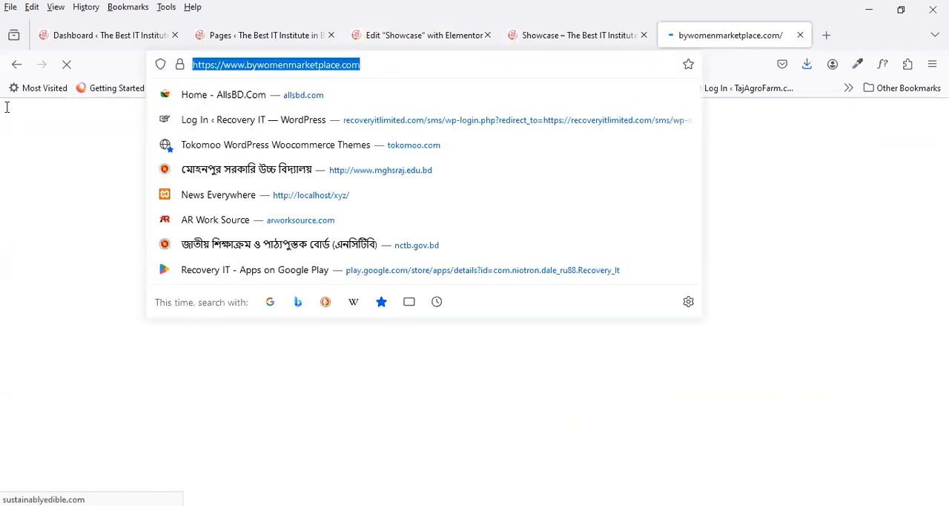
left_click(16, 65)
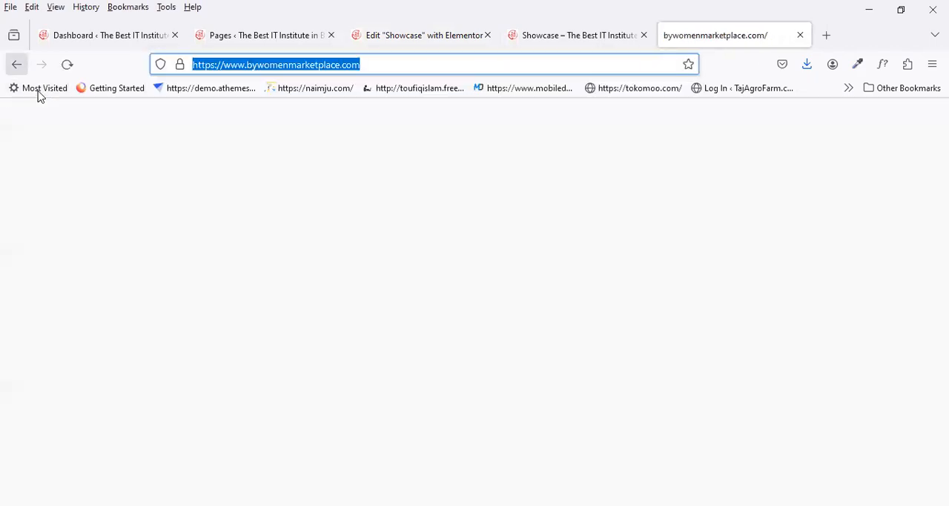
Step: Return to the Showcase page in the Elementor editor and look through the Lecraft heading's advanced and content settings
left_click(542, 41)
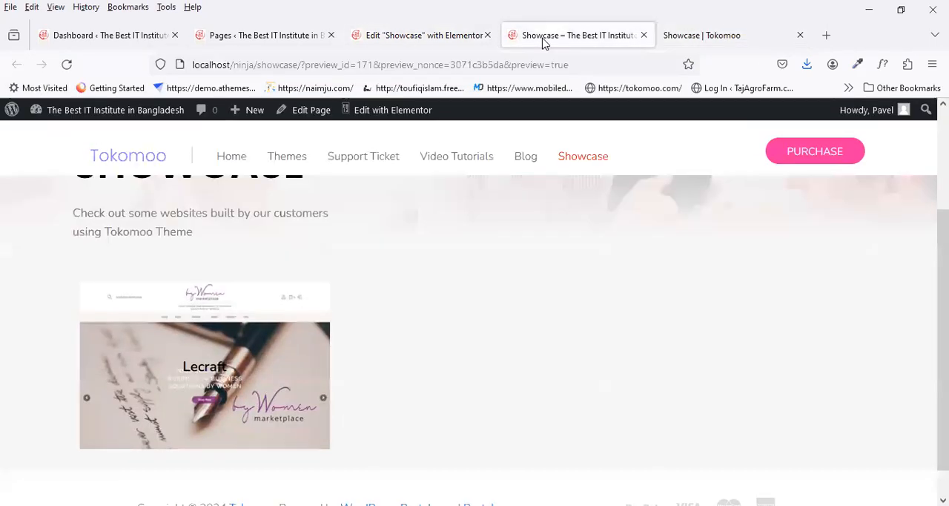
left_click(437, 43)
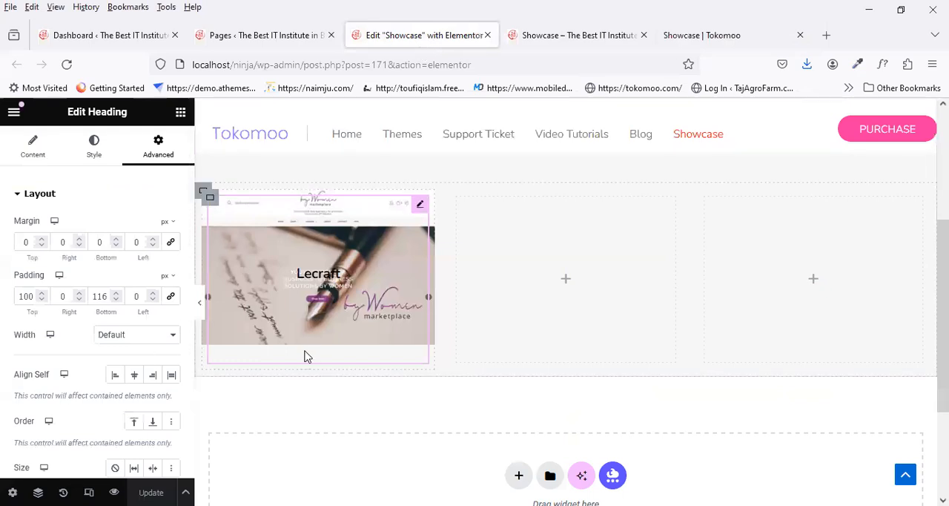
scroll(111, 415, "down", 4)
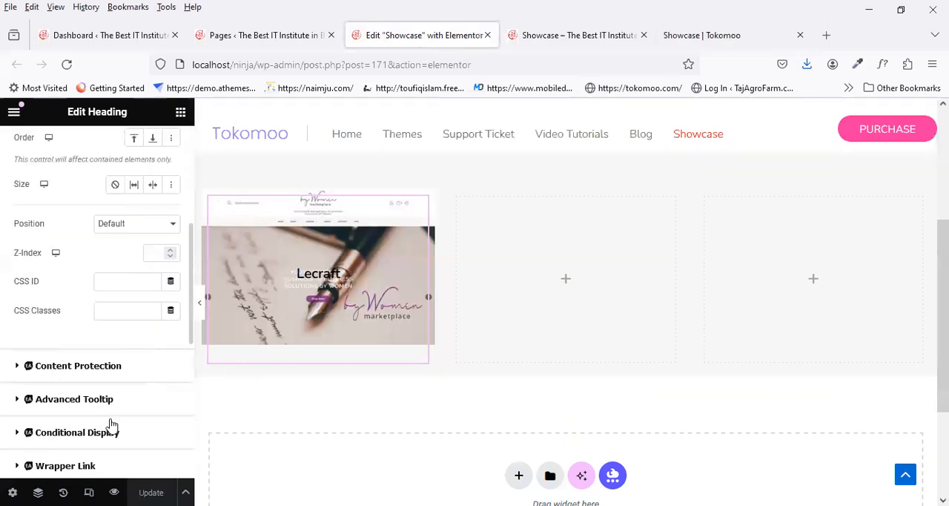
scroll(111, 425, "down", 5)
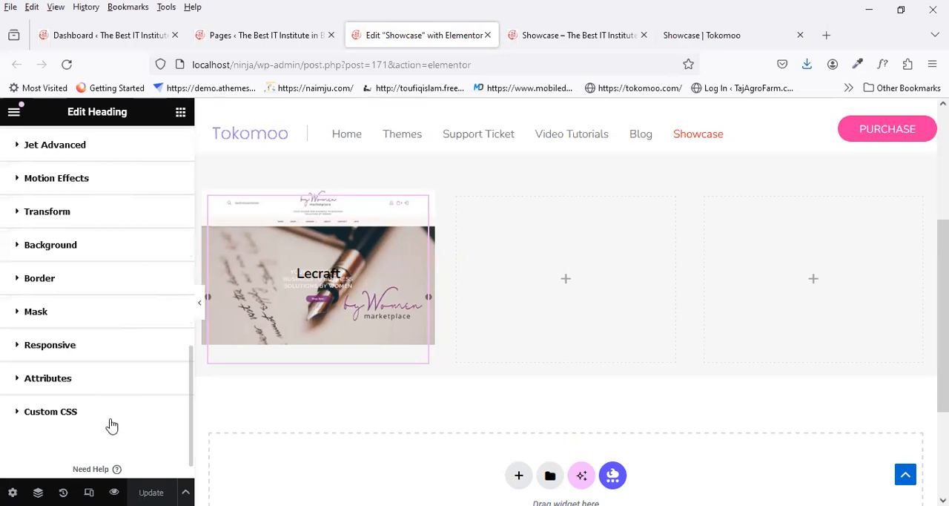
scroll(111, 425, "up", 10)
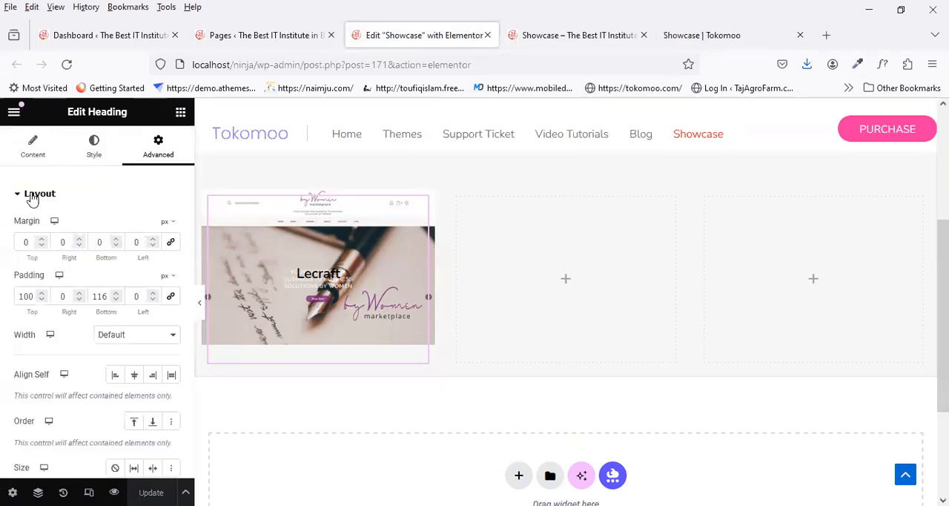
left_click(34, 155)
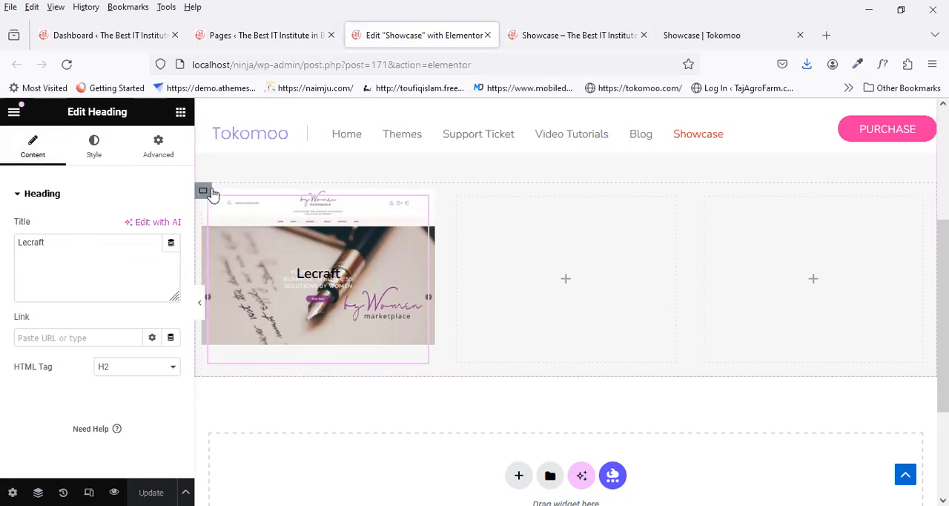
Step: Open the settings of the first column's container that holds the Lecraft heading, using the page structure
right_click(359, 235)
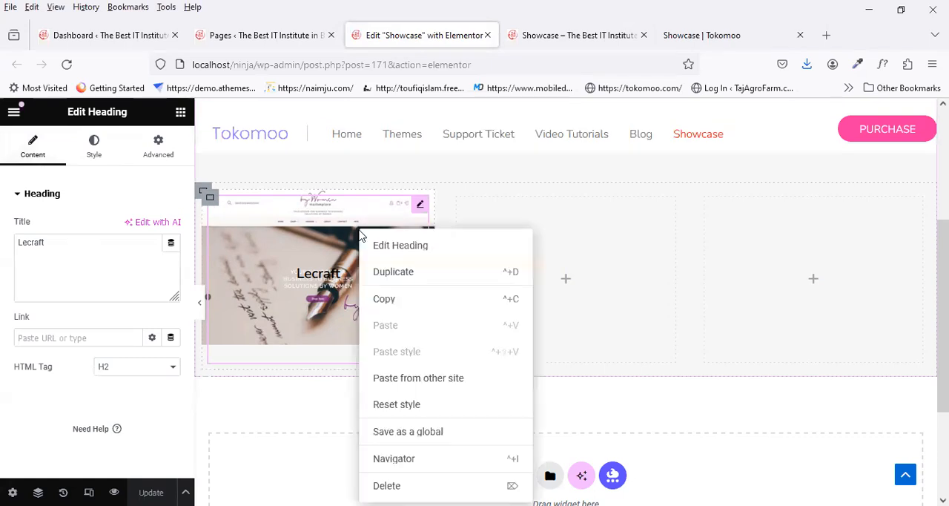
left_click(409, 458)
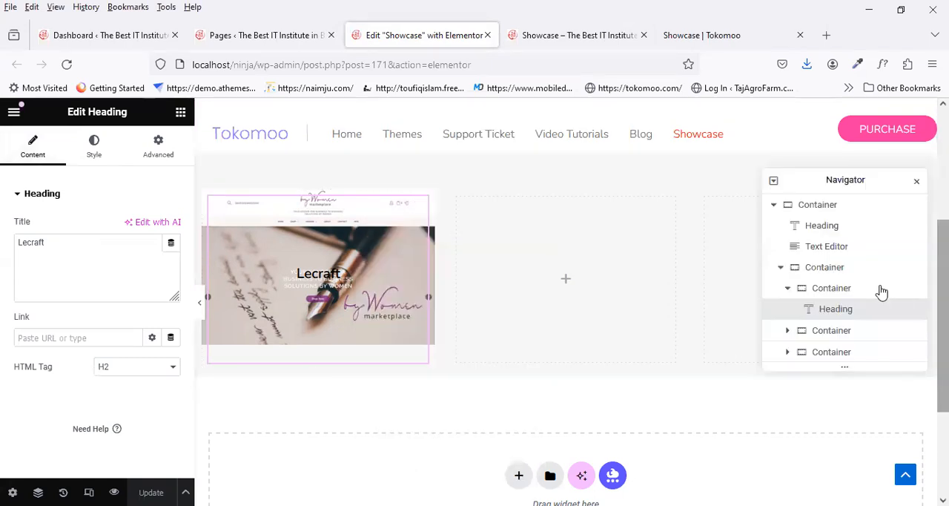
left_click(853, 295)
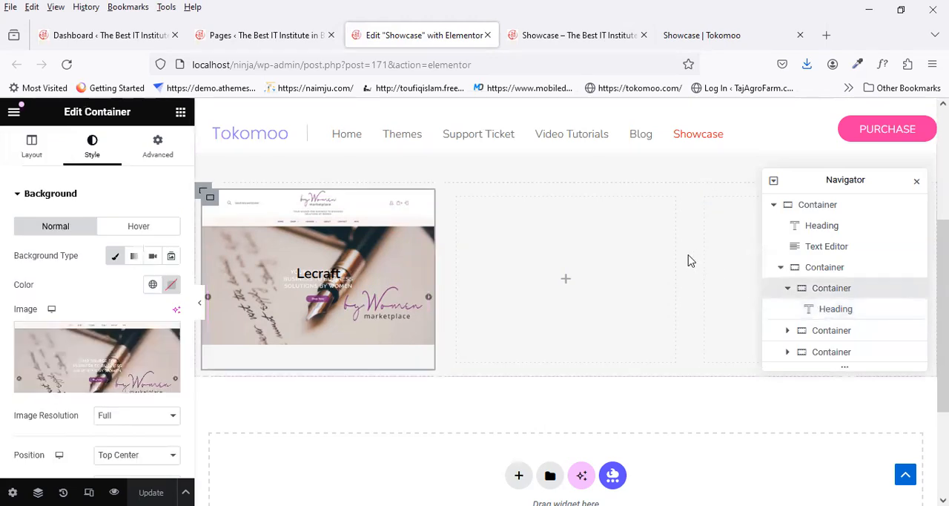
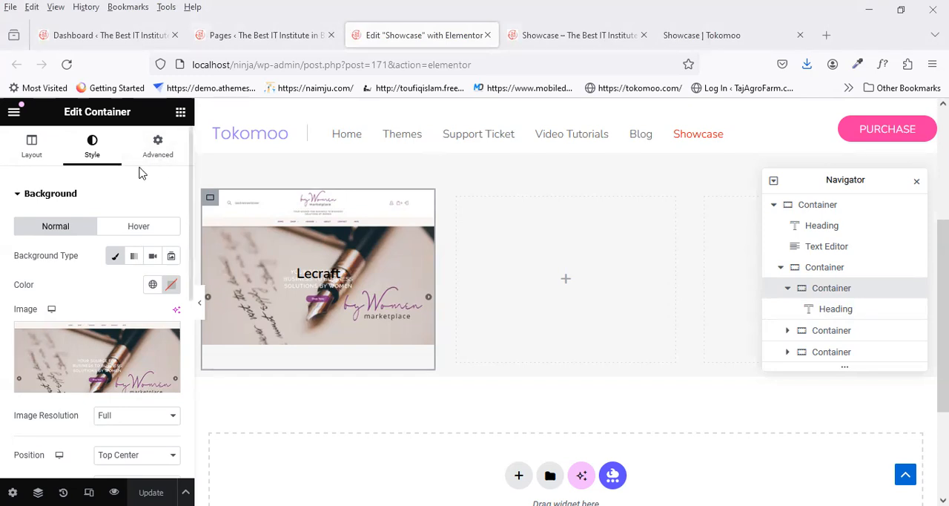
left_click(147, 163)
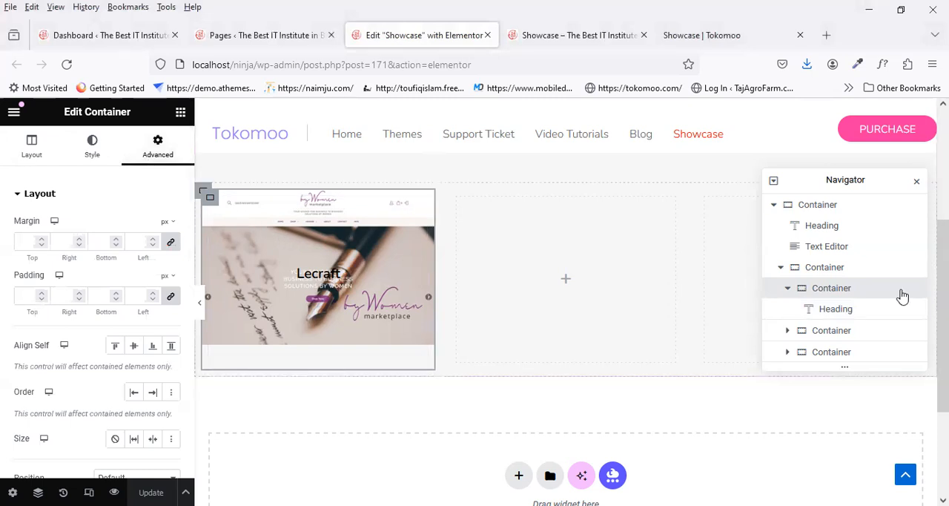
left_click(819, 268)
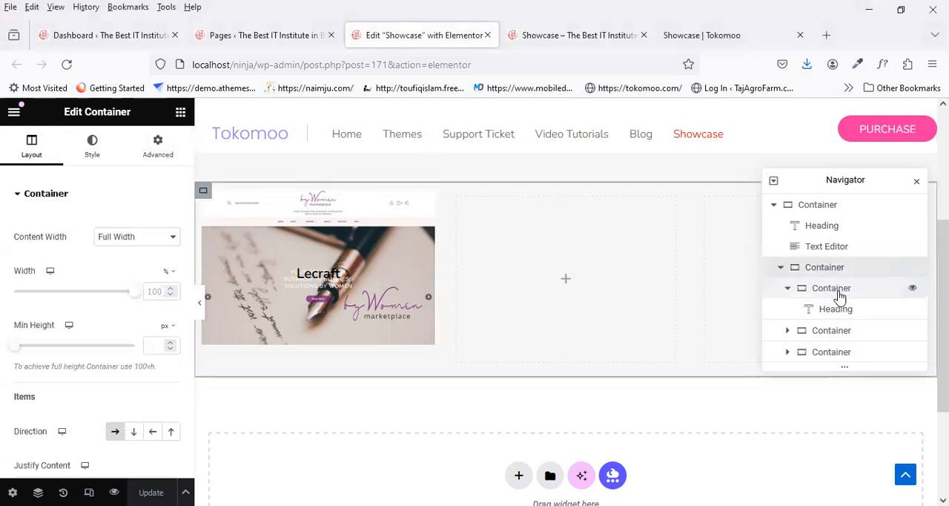
left_click(839, 293)
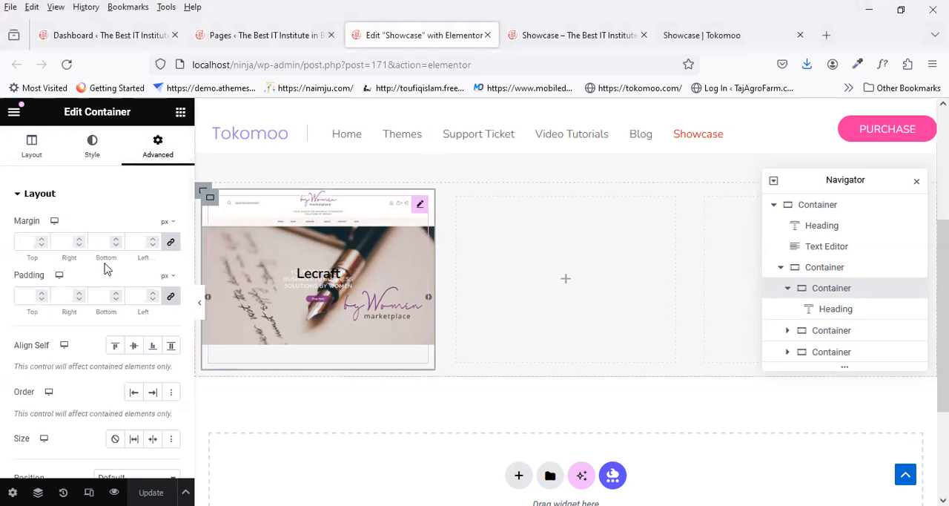
scroll(105, 380, "down", 3)
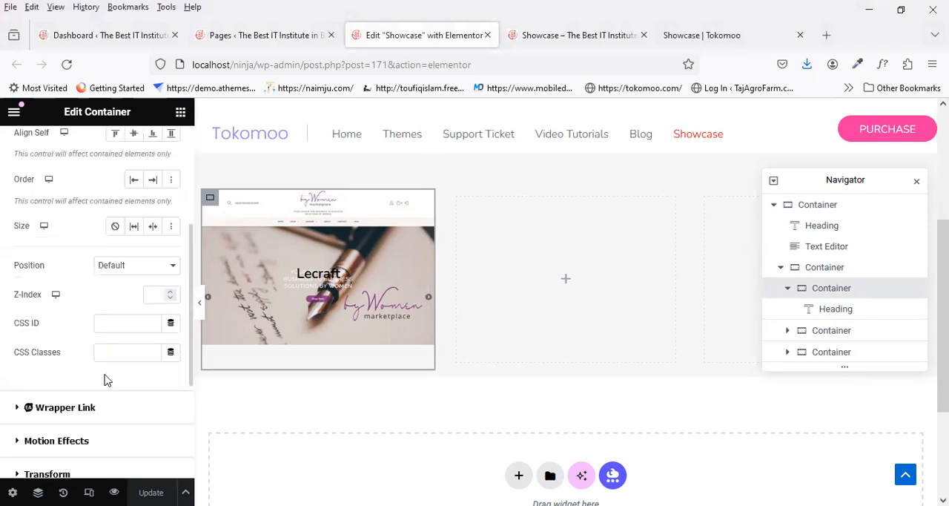
left_click(81, 414)
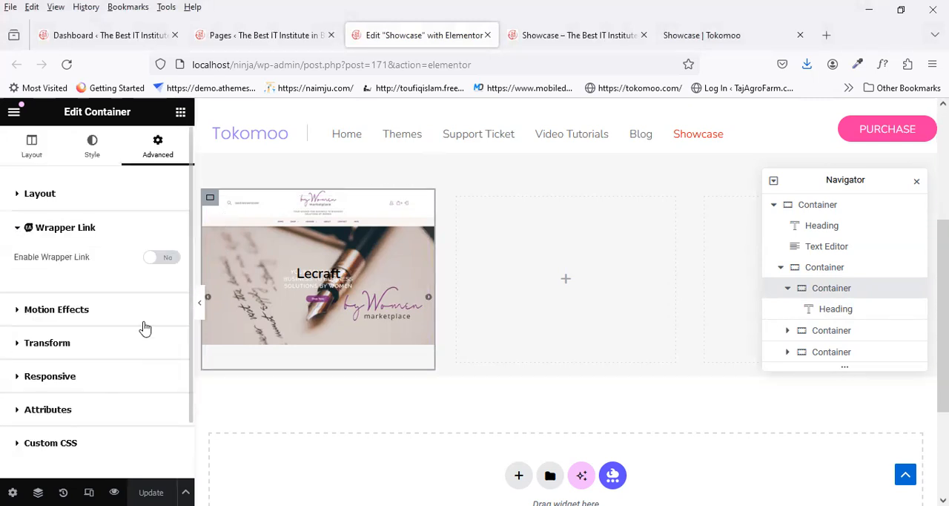
left_click(160, 260)
left_click(101, 300)
key("ctrl+v")
left_click(151, 483)
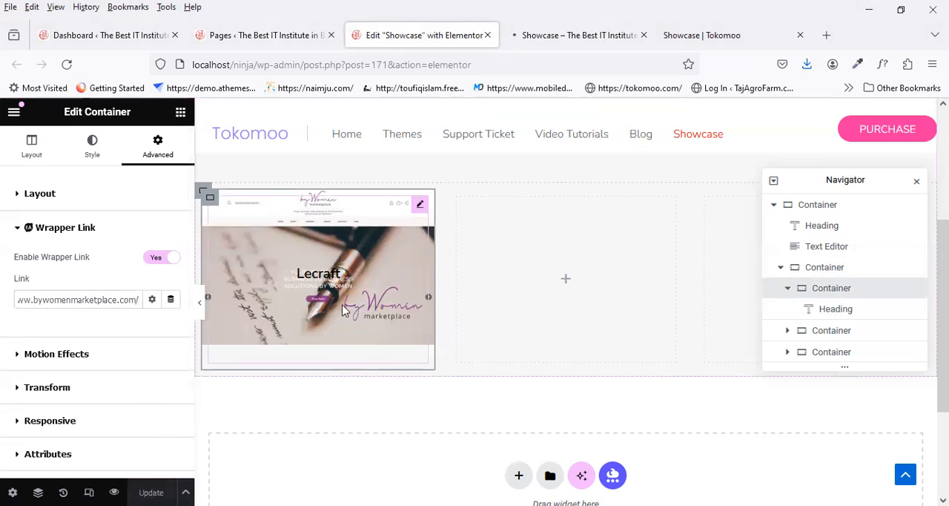
Step: Compare the first thumbnail and its hover title in the local preview with the reference Showcase page, and return to the Elementor editor
left_click(564, 35)
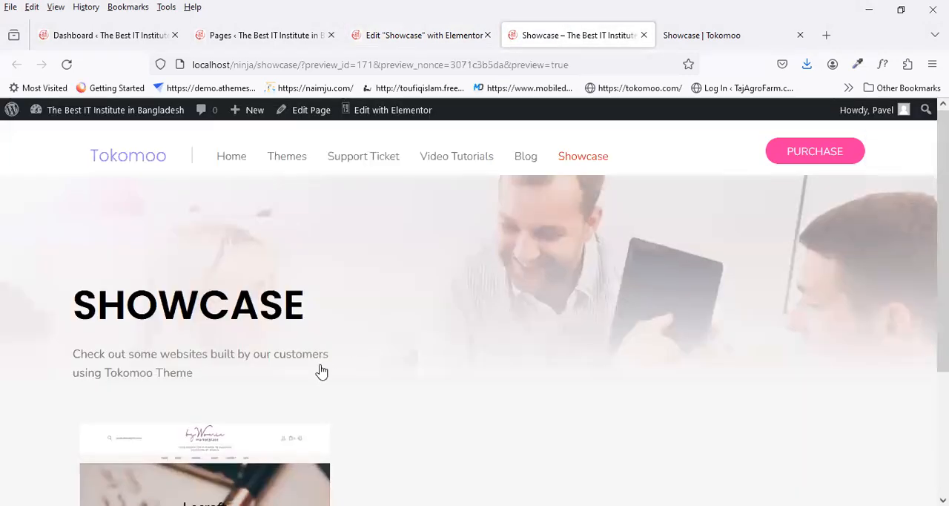
scroll(321, 371, "down", 2)
left_click(419, 37)
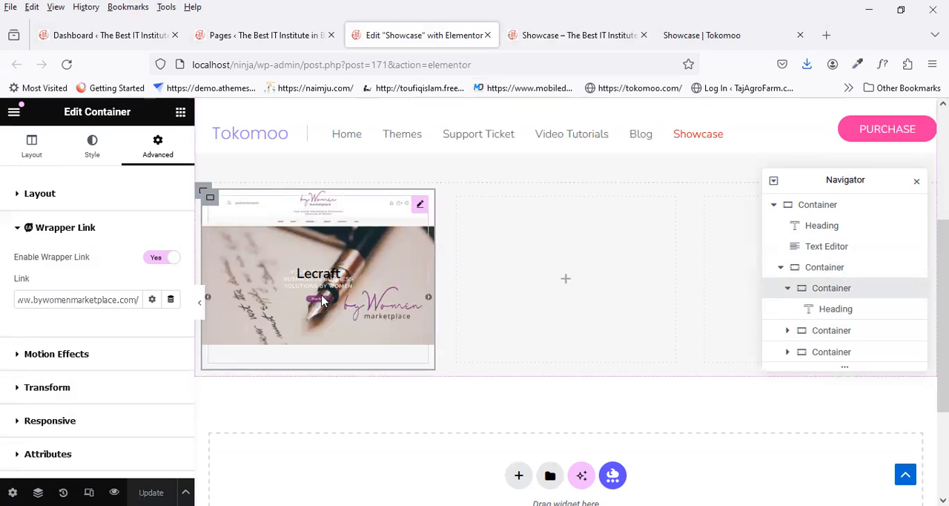
left_click(601, 35)
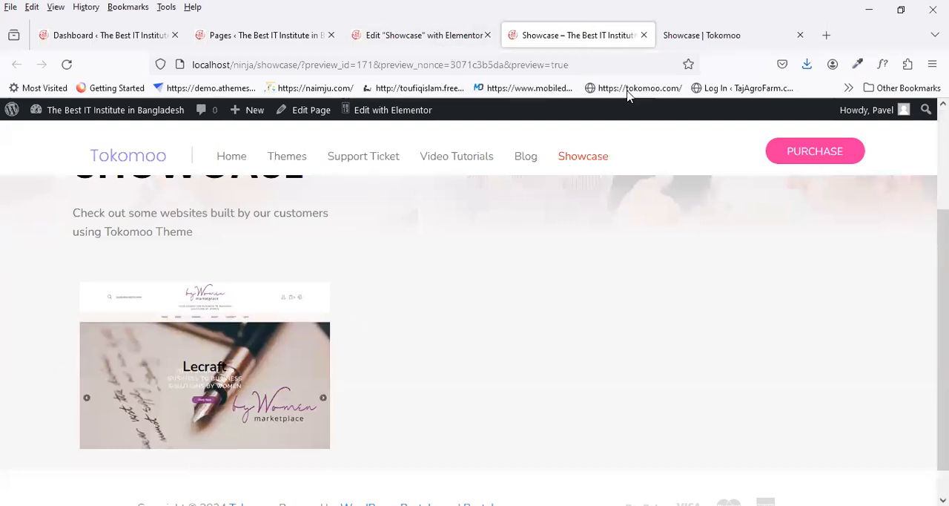
left_click(706, 24)
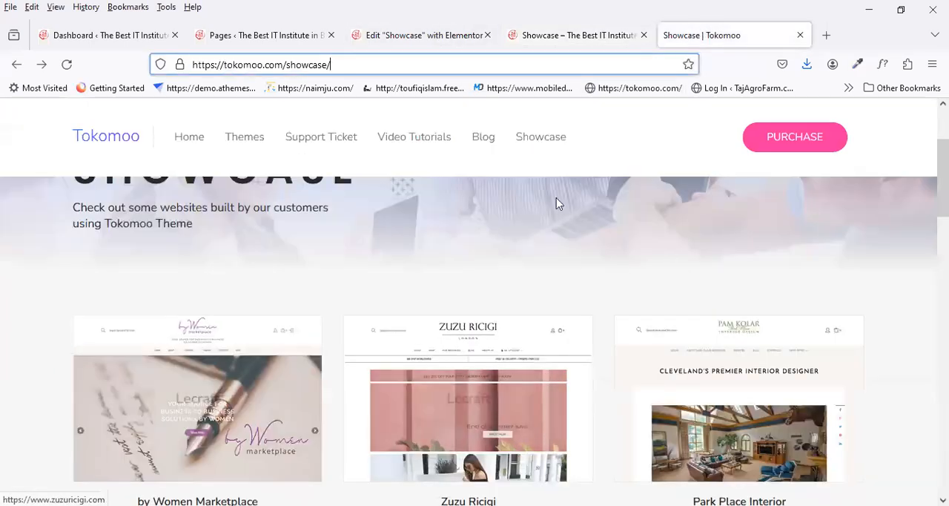
scroll(103, 319, "down", 2)
scroll(235, 380, "up", 2)
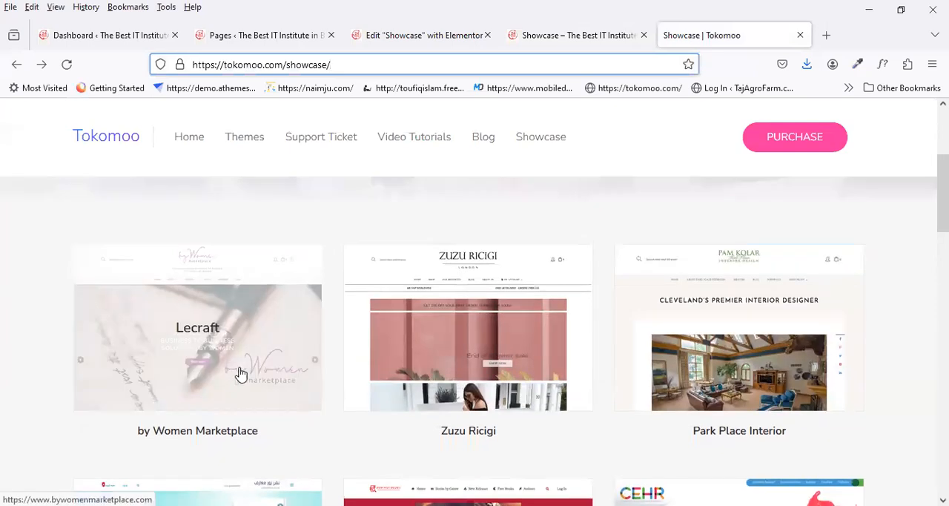
left_click(555, 35)
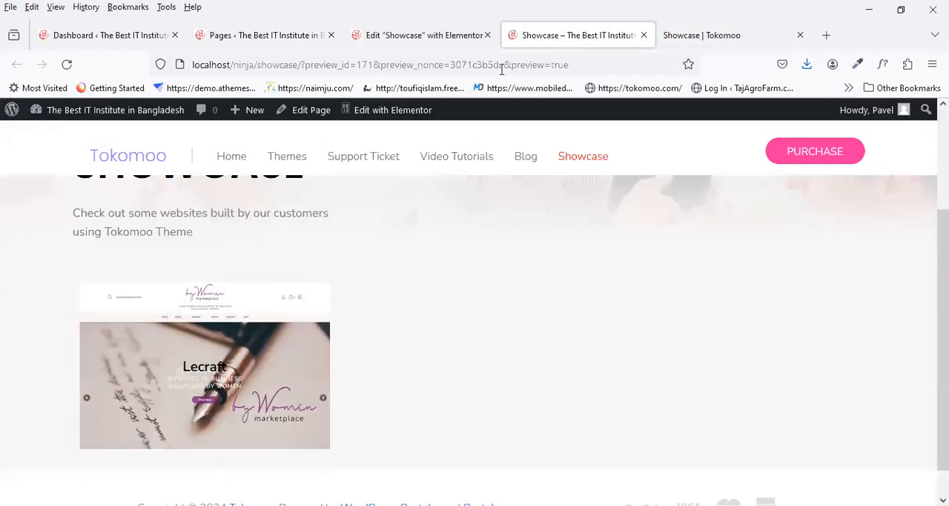
left_click(418, 34)
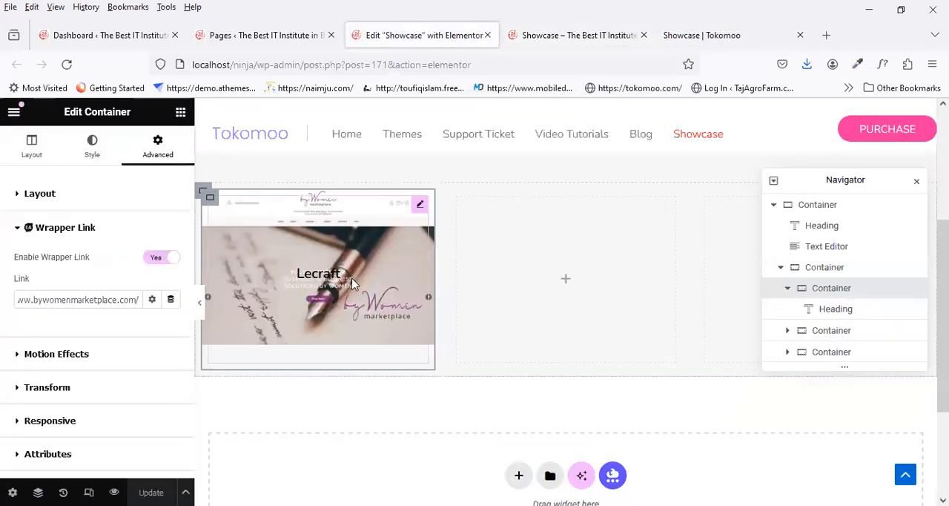
Step: Add custom CSS to the Lecraft heading with opacity 0, transition 0.5s ease-in-out and hover opacity 1, update the page, and check the preview
left_click(419, 209)
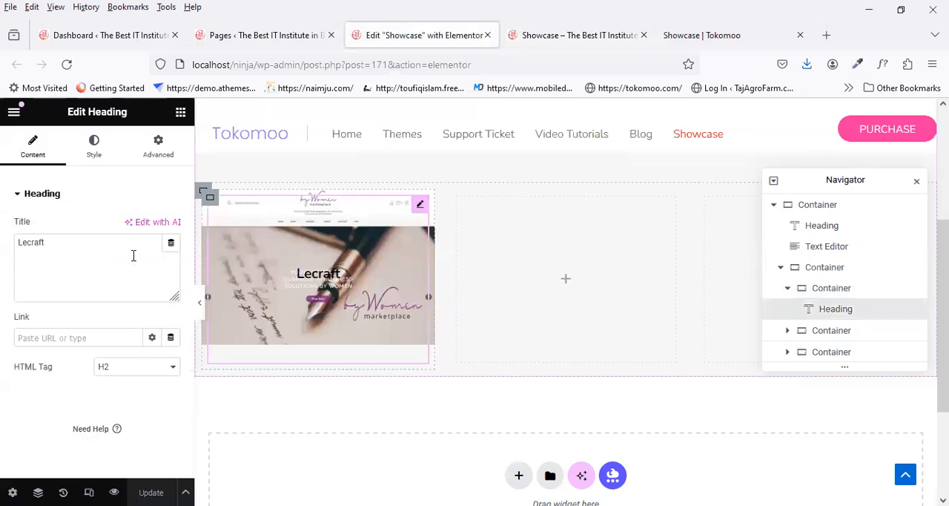
left_click(159, 150)
scroll(100, 333, "down", 5)
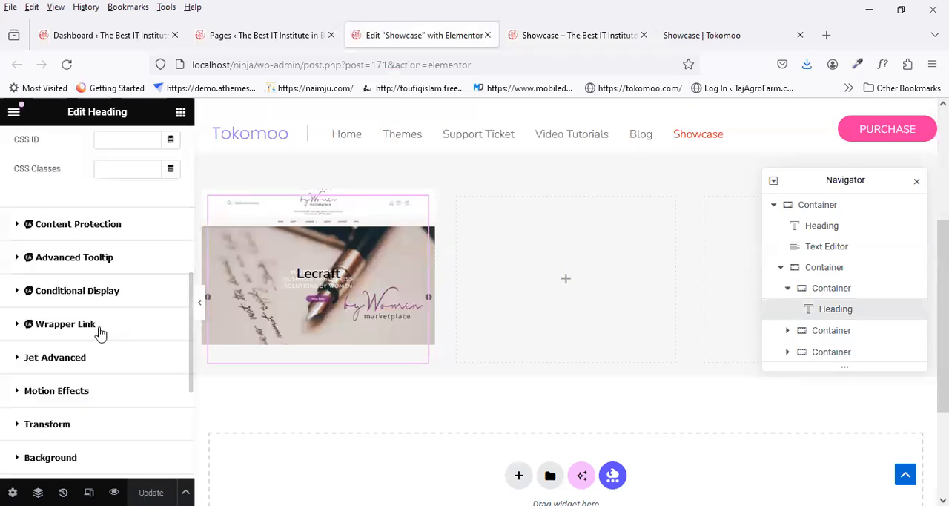
scroll(95, 356, "down", 3)
left_click(80, 390)
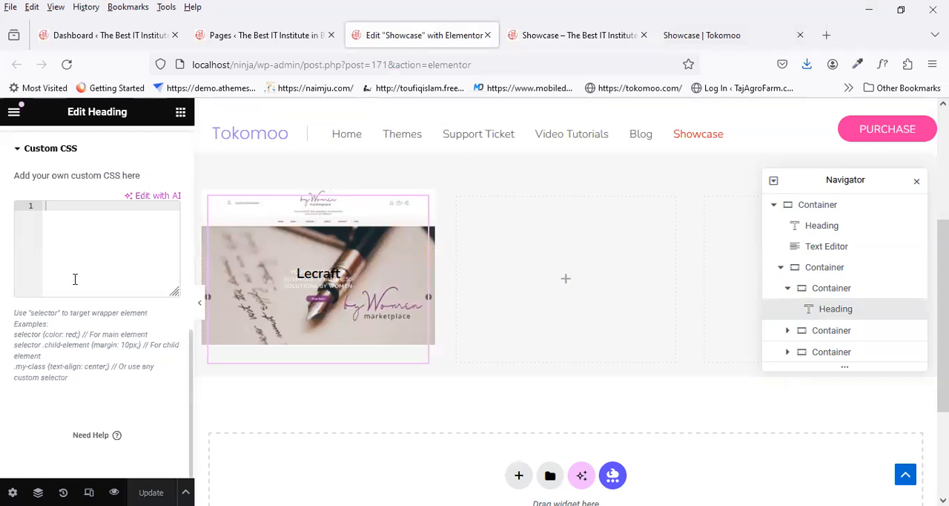
right_click(63, 204)
left_click(103, 307)
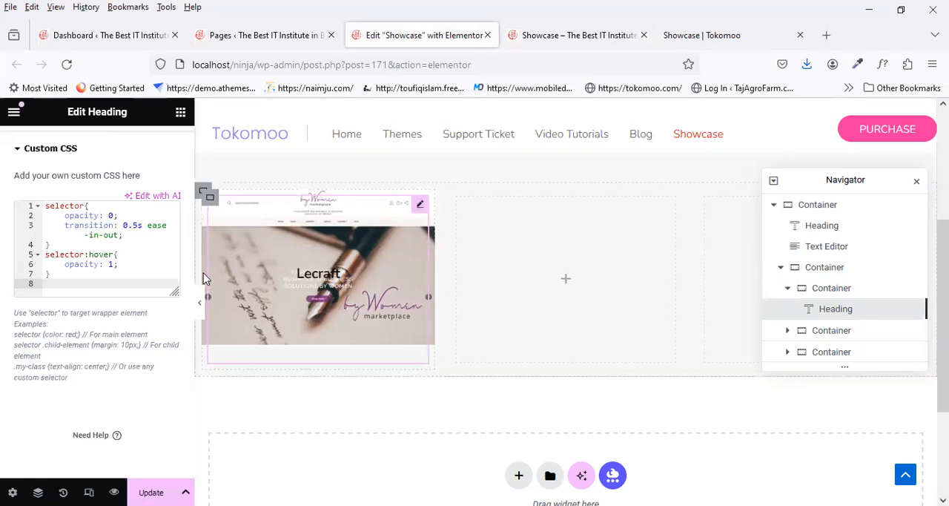
scroll(120, 250, "up", 1)
left_click(151, 492)
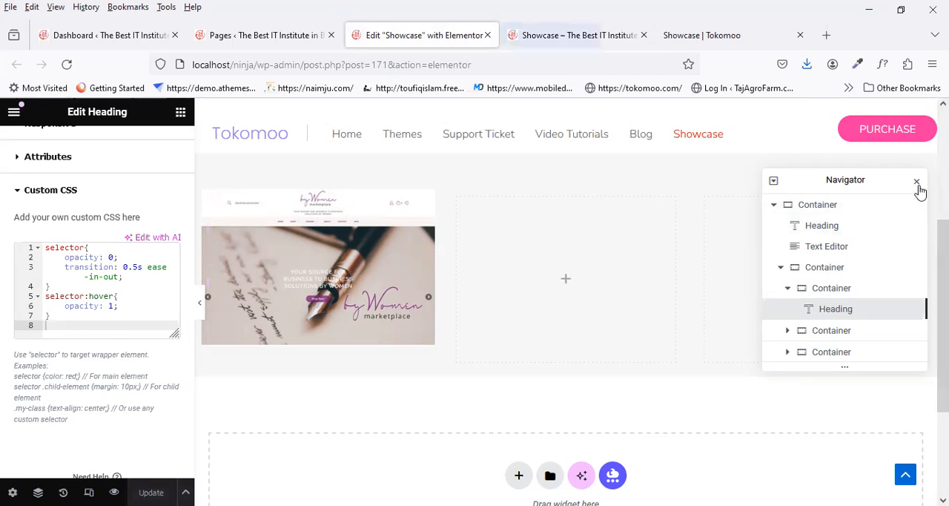
left_click(519, 34)
left_click(421, 35)
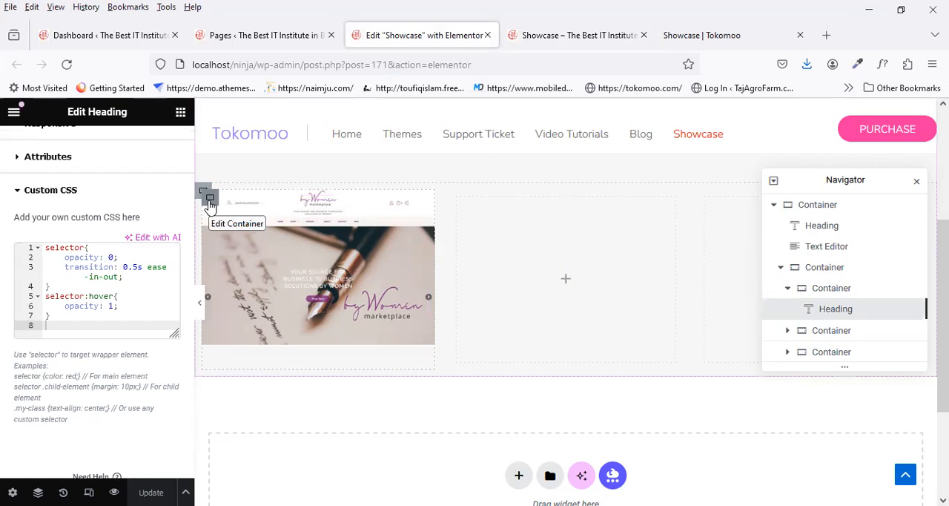
Step: Duplicate the first column's container with the by Women thumbnail twice
right_click(210, 206)
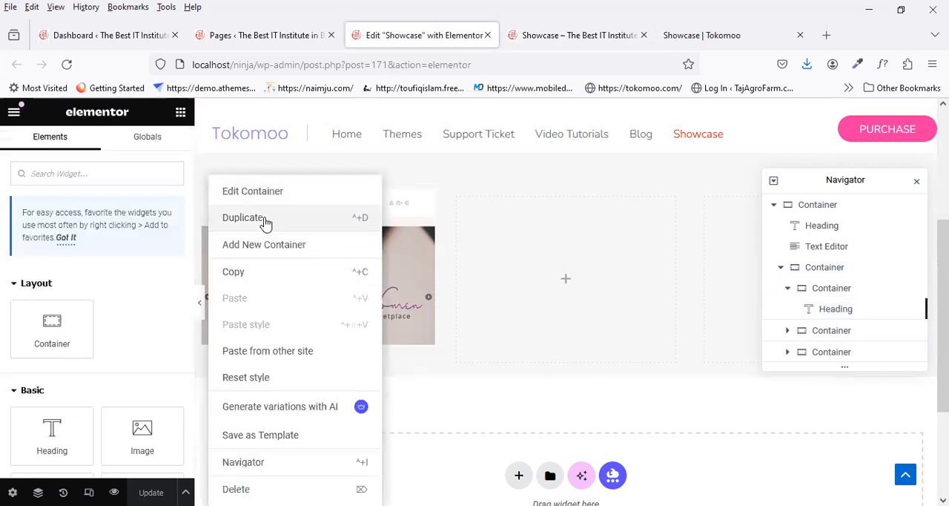
left_click(266, 223)
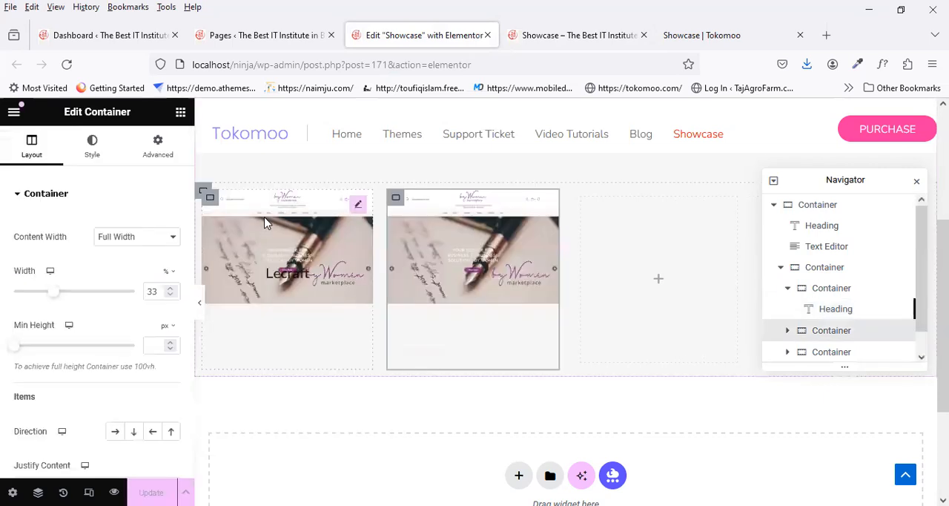
right_click(217, 205)
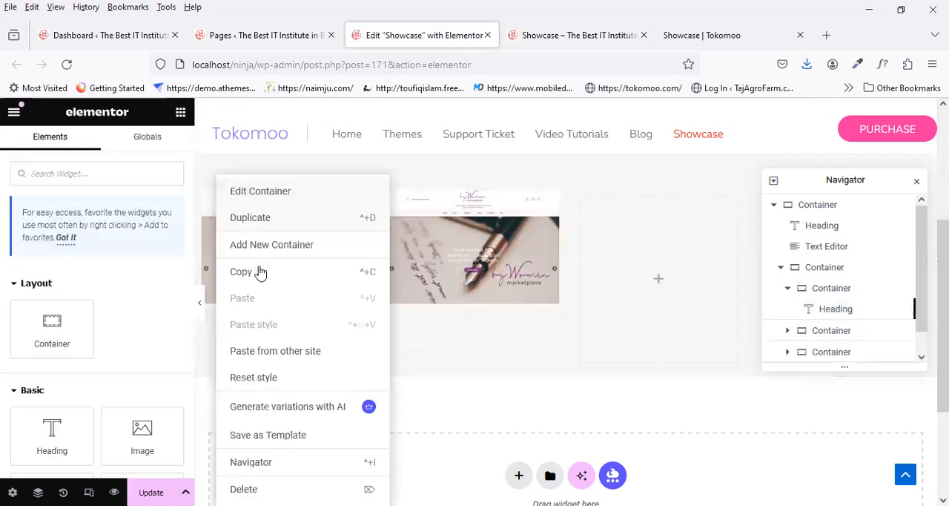
left_click(281, 218)
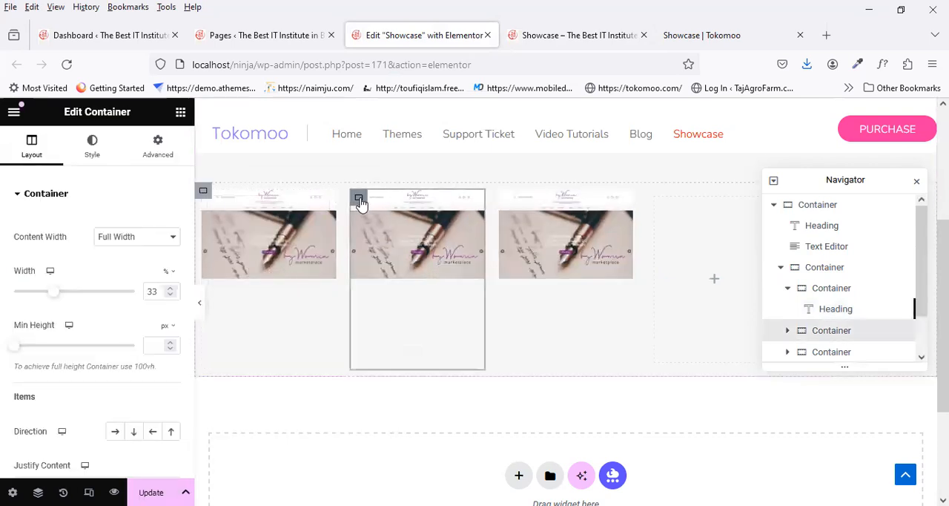
Step: Delete the two empty column containers from the thumbnail row and close the Navigator
right_click(657, 206)
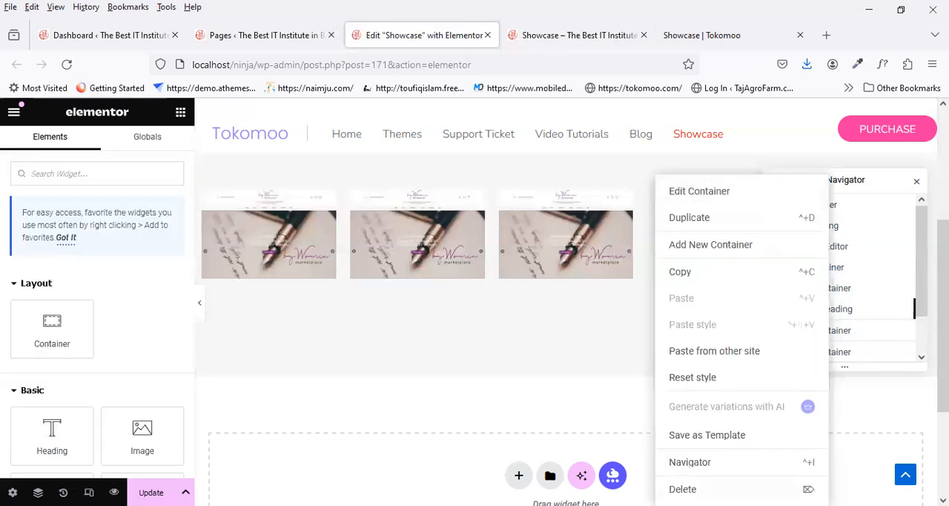
left_click(708, 488)
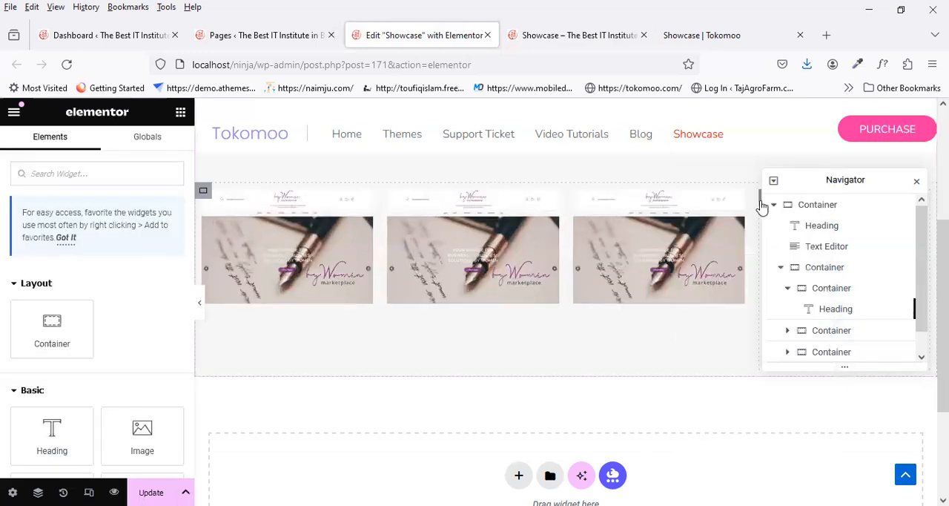
right_click(762, 206)
left_click(805, 489)
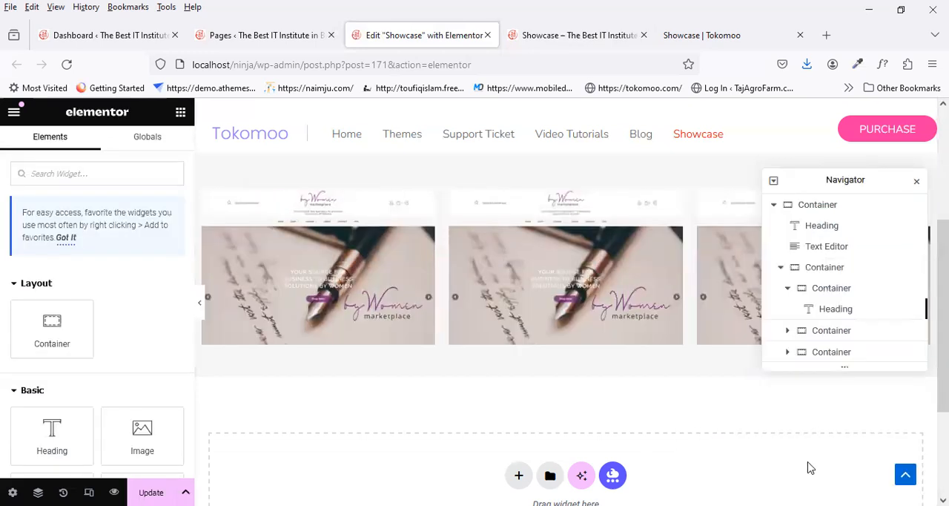
left_click(917, 182)
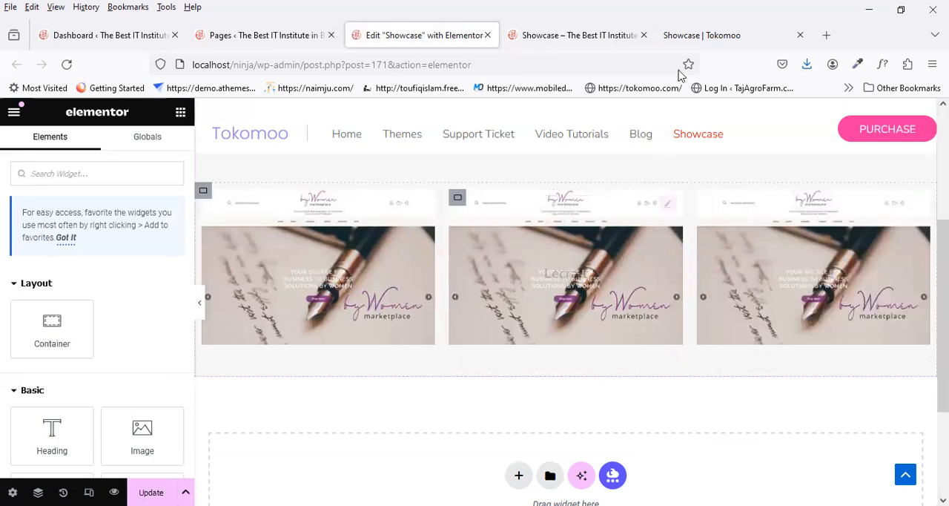
Step: Check the second thumbnail on the reference page and set the second column container's background image to zuzuricigi.com_.jpg
left_click(694, 37)
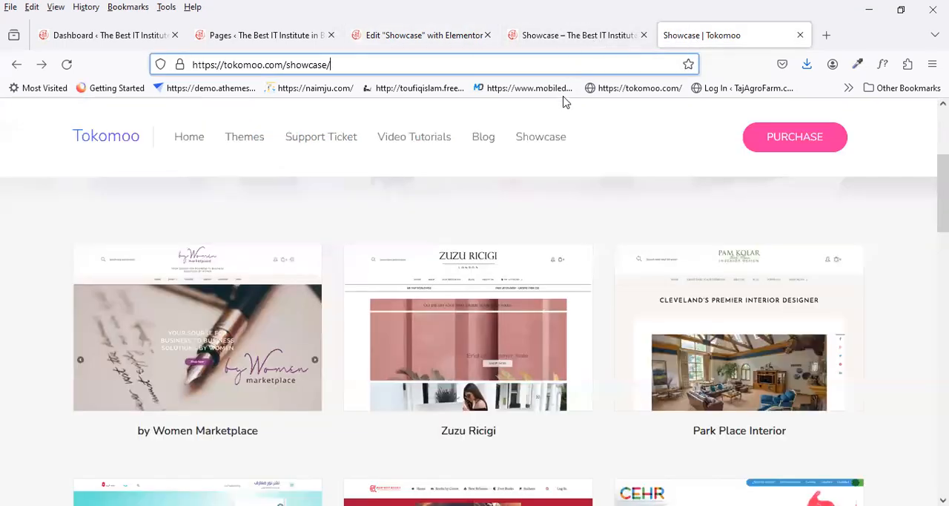
left_click(447, 34)
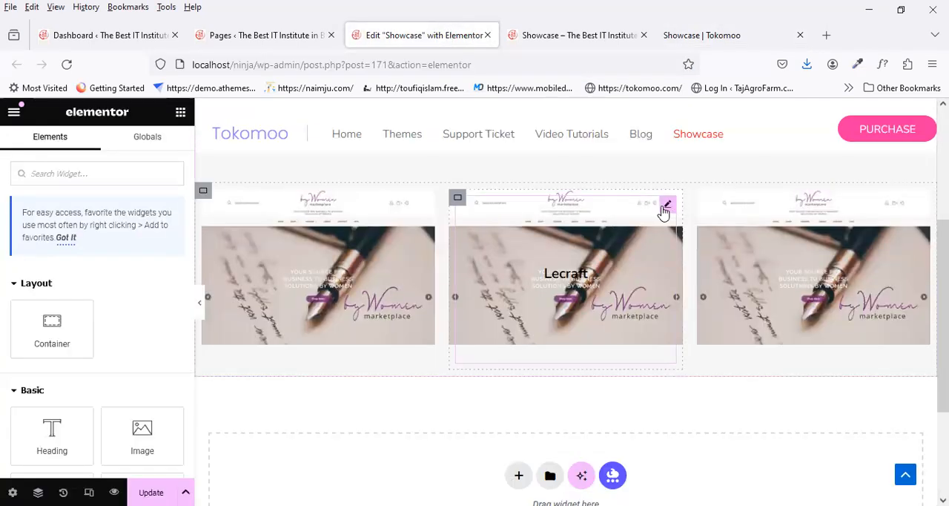
left_click(457, 197)
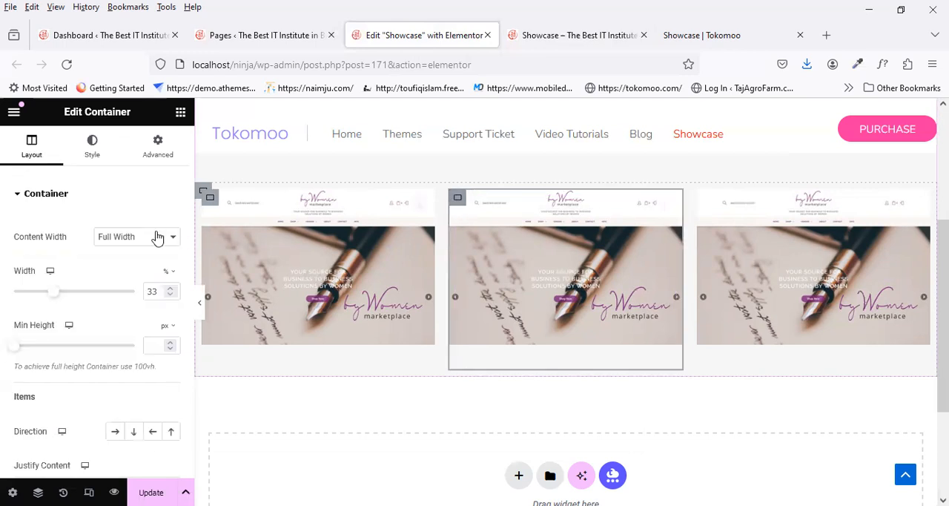
left_click(92, 145)
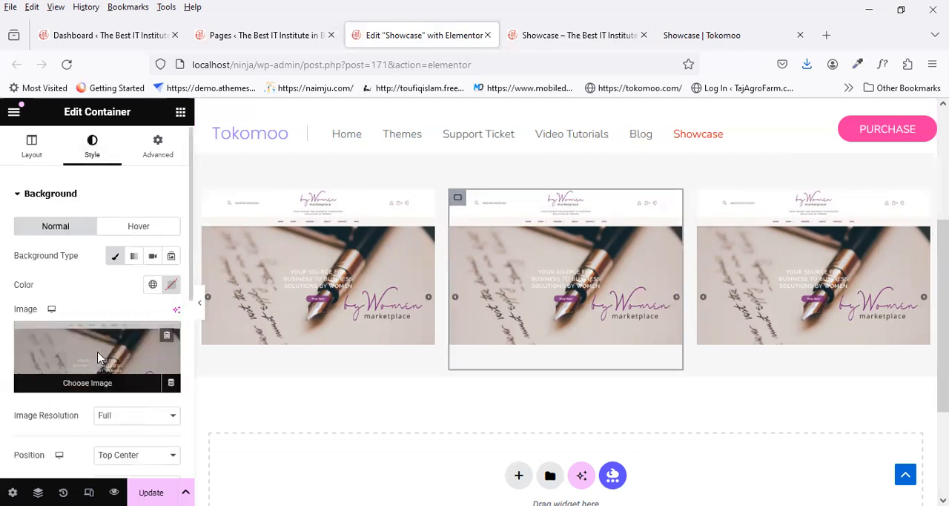
left_click(100, 349)
left_click(205, 302)
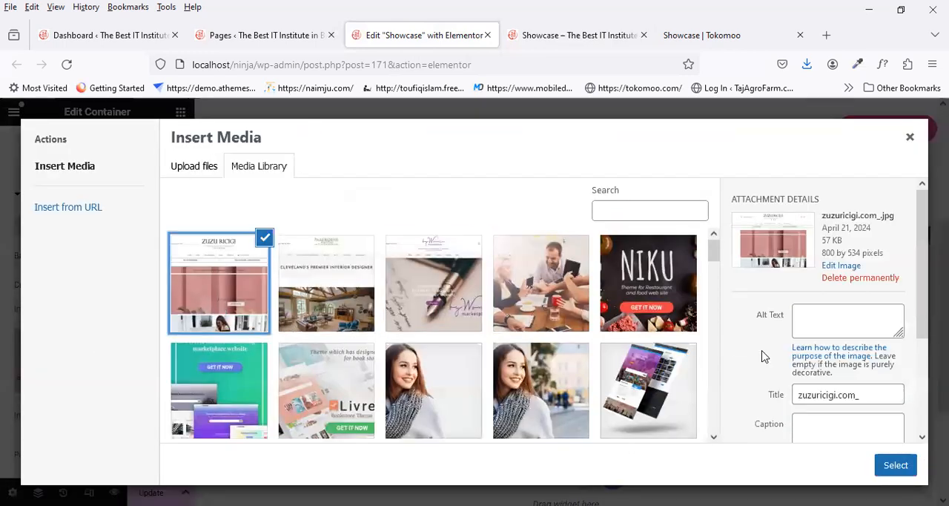
left_click(896, 465)
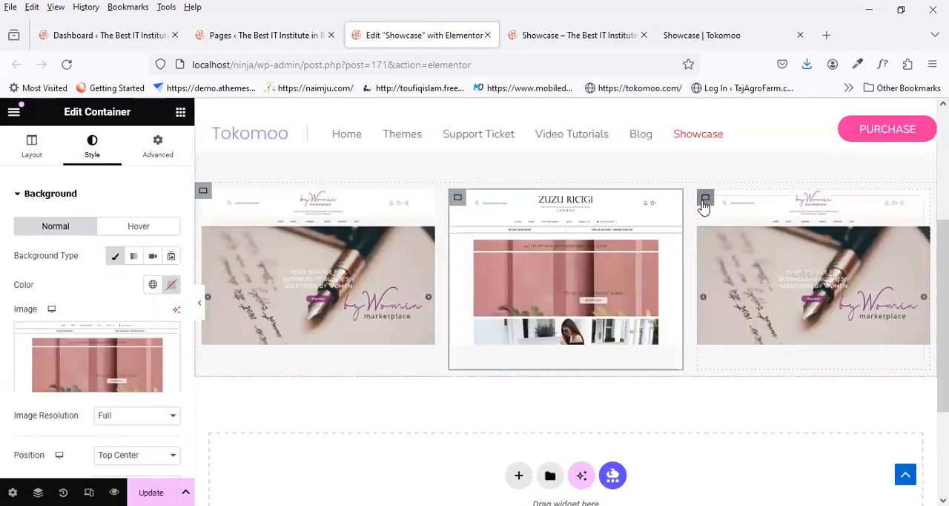
Step: Set the third column container's background image to the Cleveland interior designer website thumbnail from the media library
left_click(705, 201)
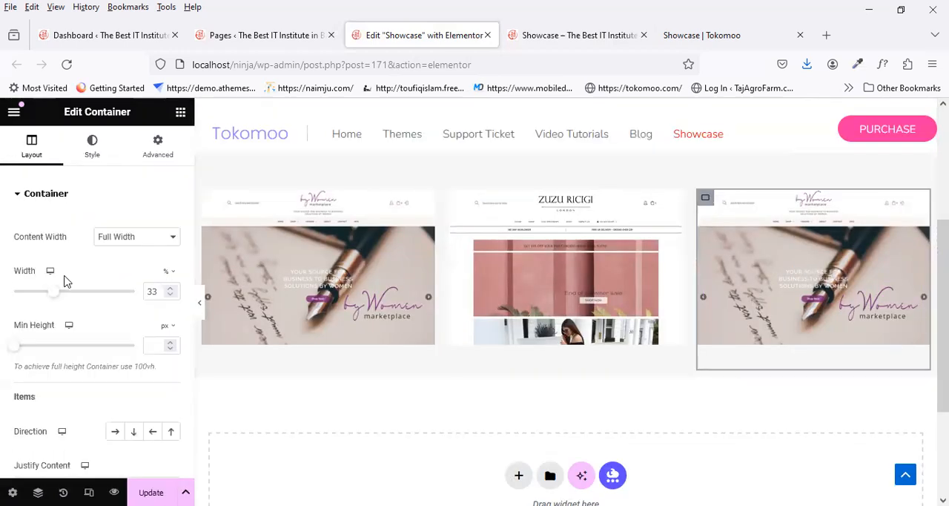
left_click(92, 157)
left_click(101, 360)
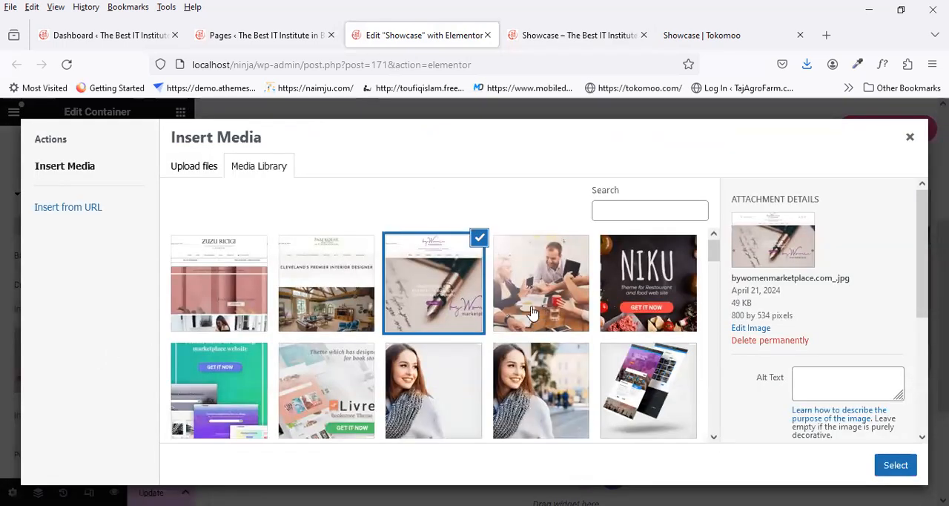
left_click(353, 295)
left_click(896, 465)
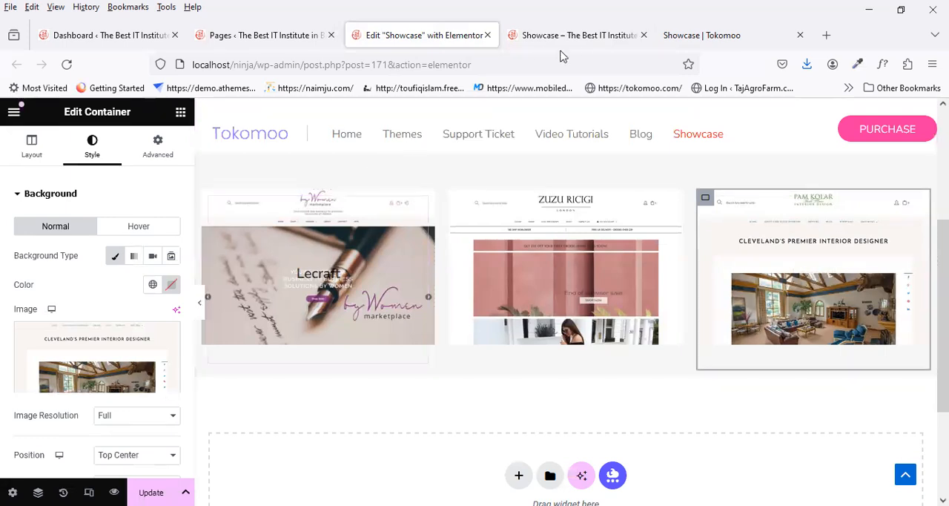
Step: Check the thumbnail captions on the reference page and add a Heading widget below the first thumbnail
left_click(691, 37)
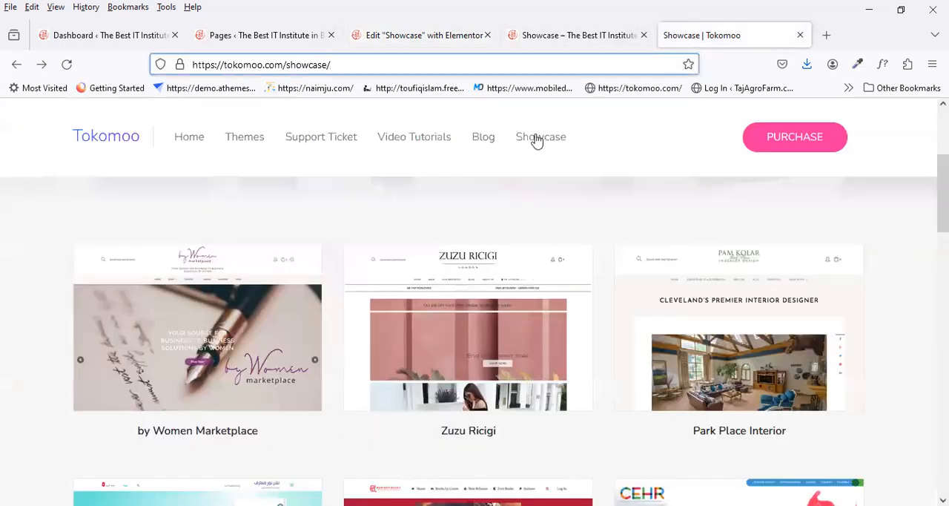
left_click(410, 36)
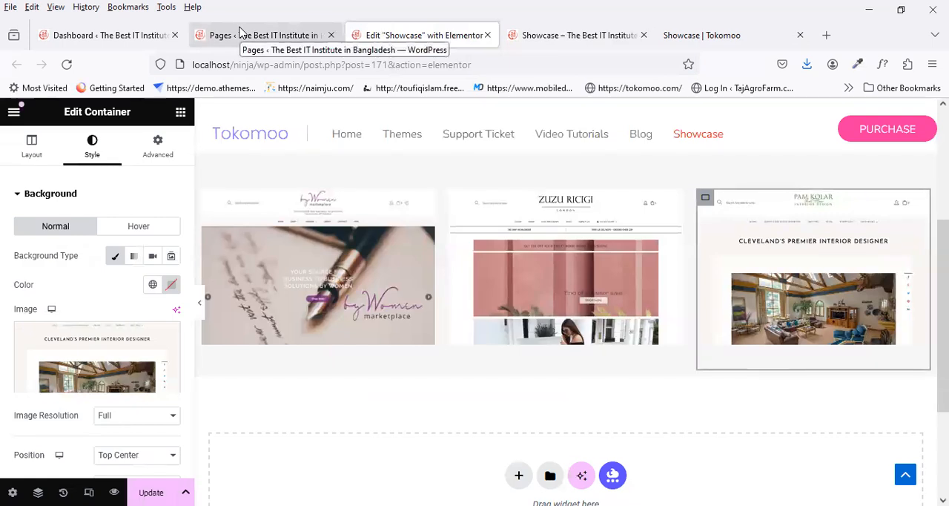
left_click(238, 34)
left_click(401, 33)
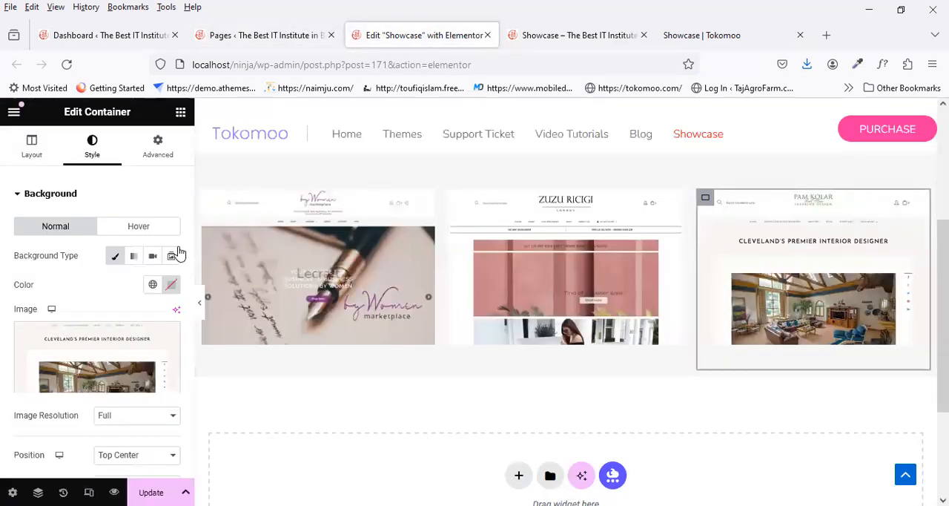
left_click(173, 150)
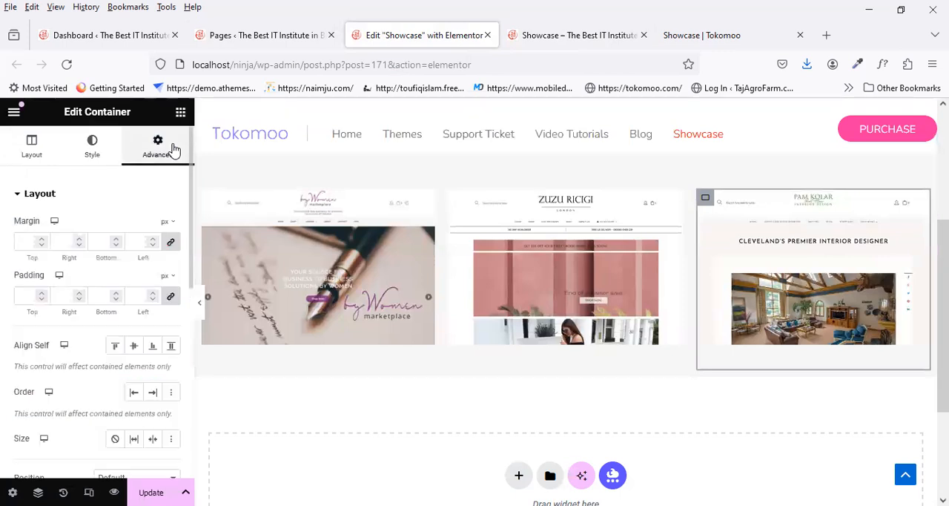
left_click(180, 113)
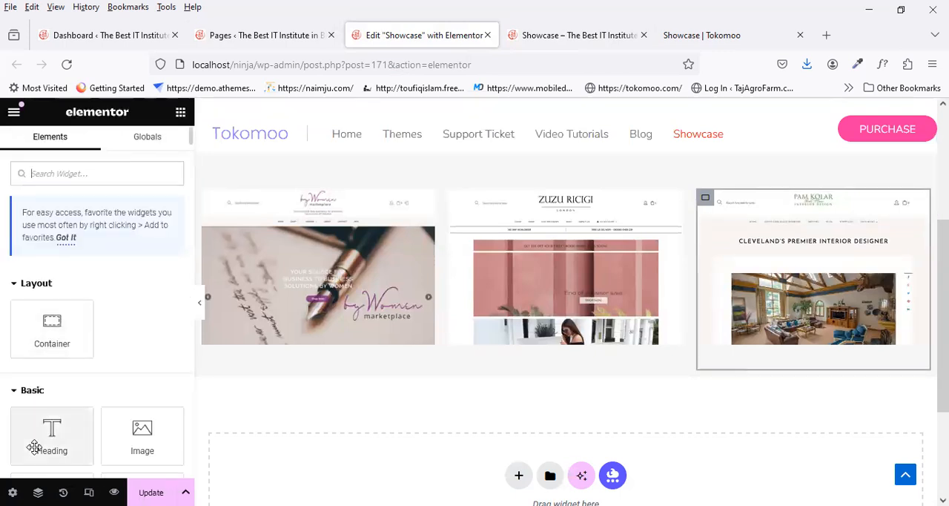
left_click_drag(268, 369, 288, 334)
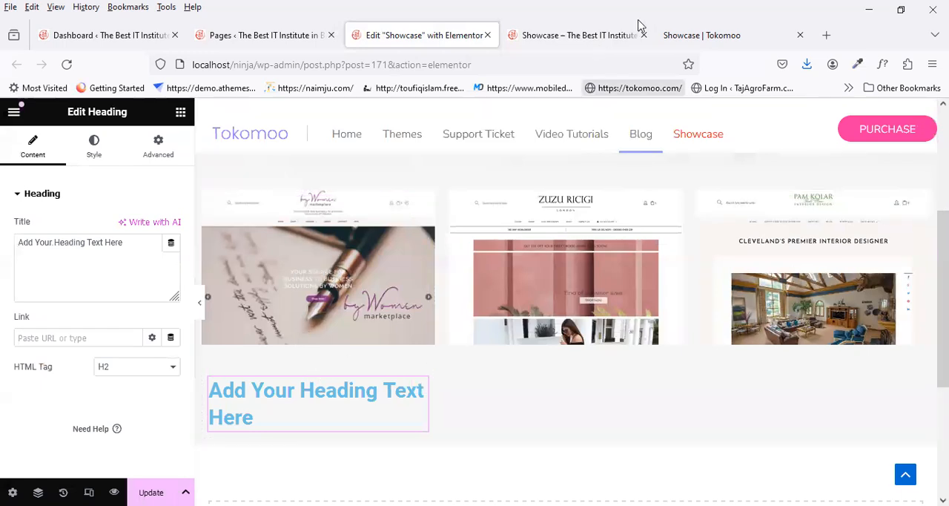
Step: Copy the caption "by Women Marketplace" from the reference page and inspect its font with WhatFont
left_click(699, 34)
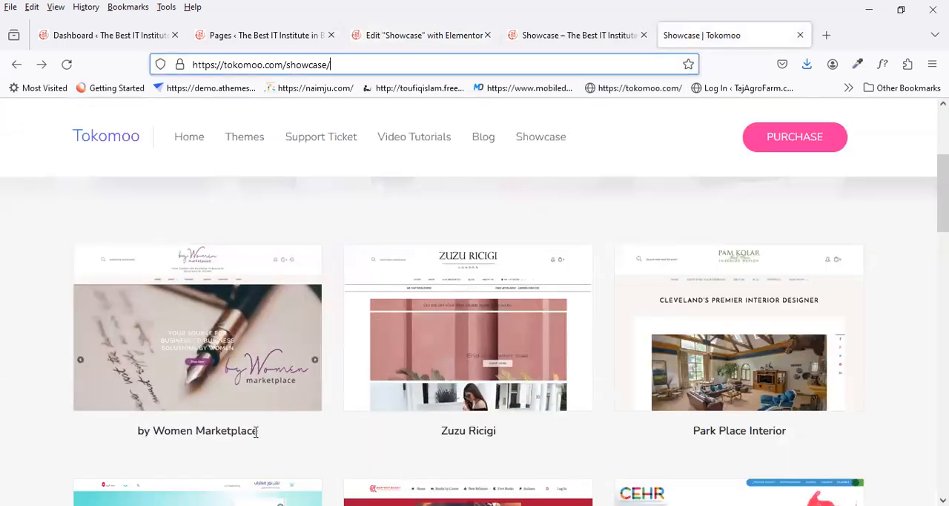
left_click_drag(257, 431, 132, 440)
key("ctrl+c")
left_click(857, 66)
left_click(185, 431)
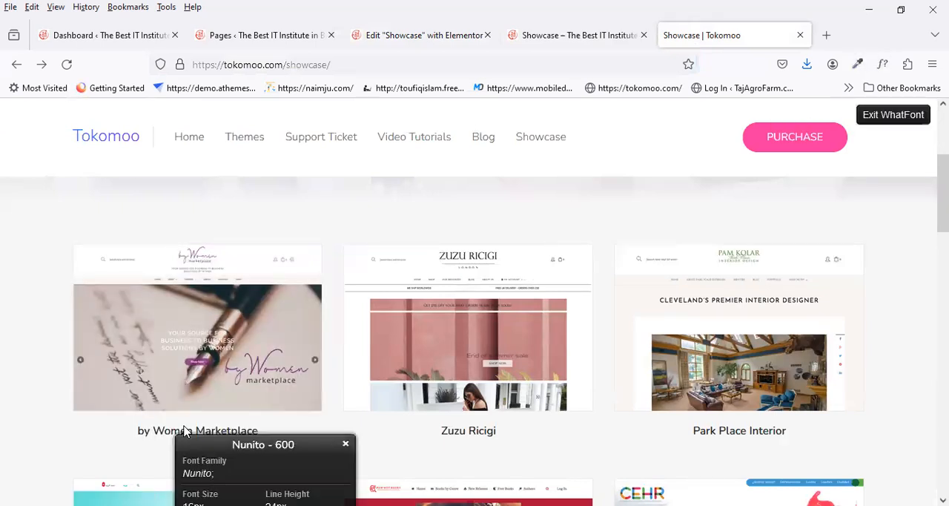
scroll(326, 423, "down", 3)
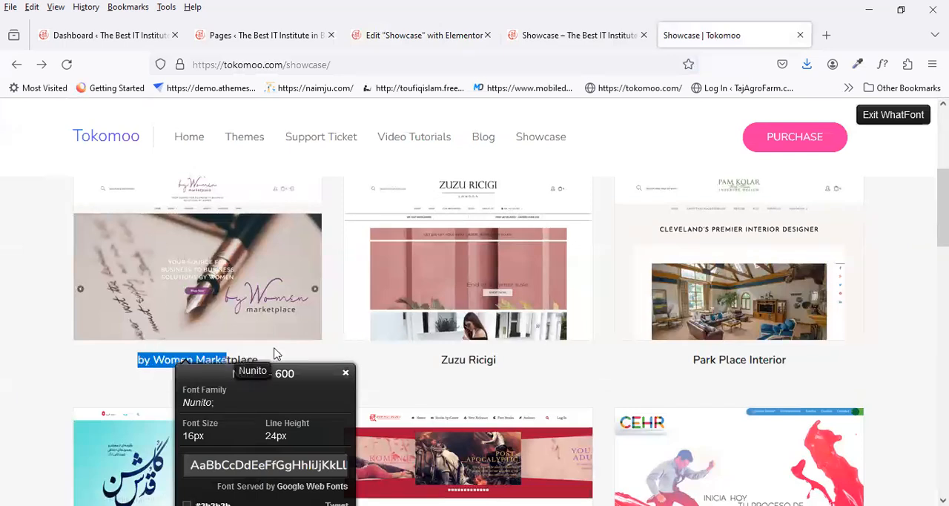
left_click(277, 354)
Step: Replace the new heading's title in the Elementor editor with the copied text "by Women Marketplace"
left_click(412, 43)
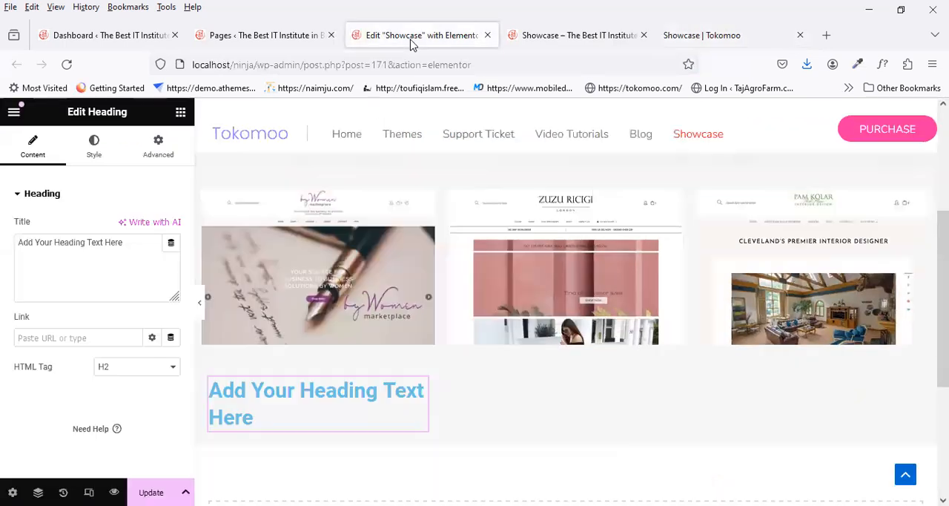
left_click(147, 243)
key("ctrl+a")
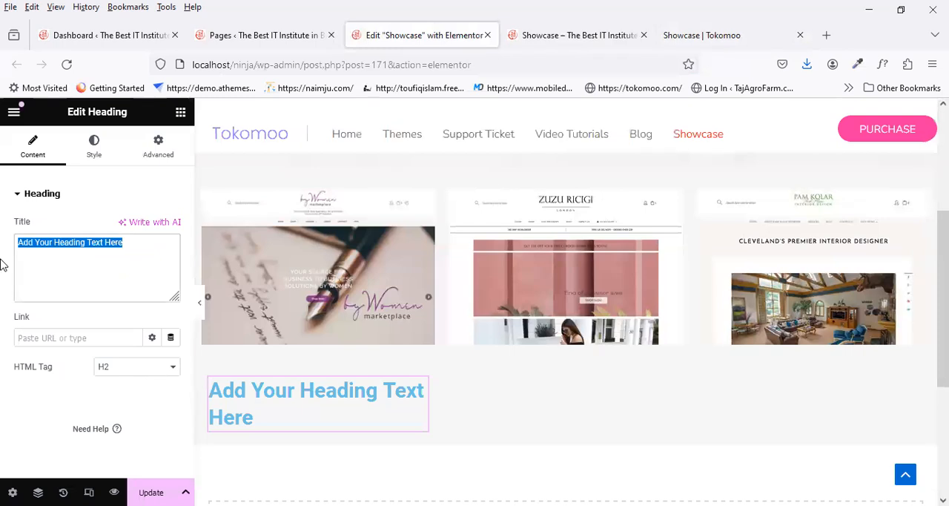
key("ctrl+v")
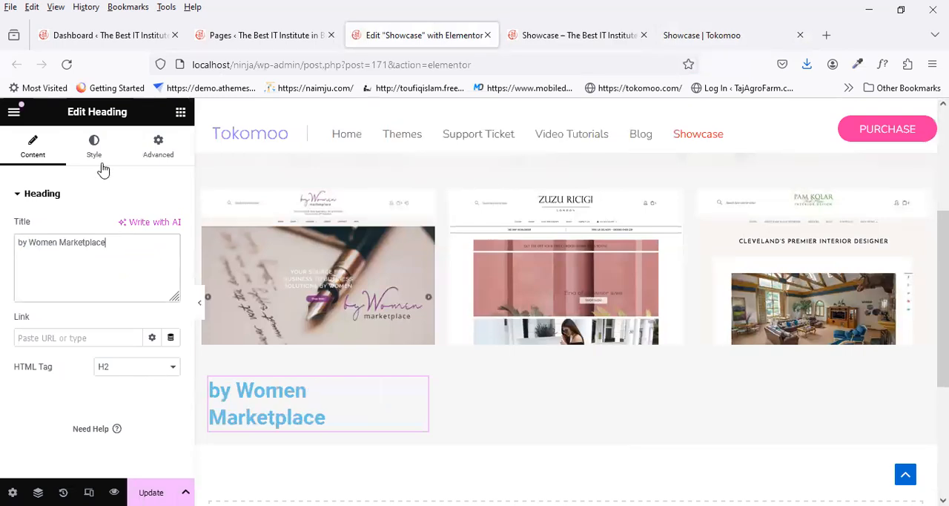
Step: Set the by Women Marketplace heading's text color to black and center its alignment
left_click(94, 148)
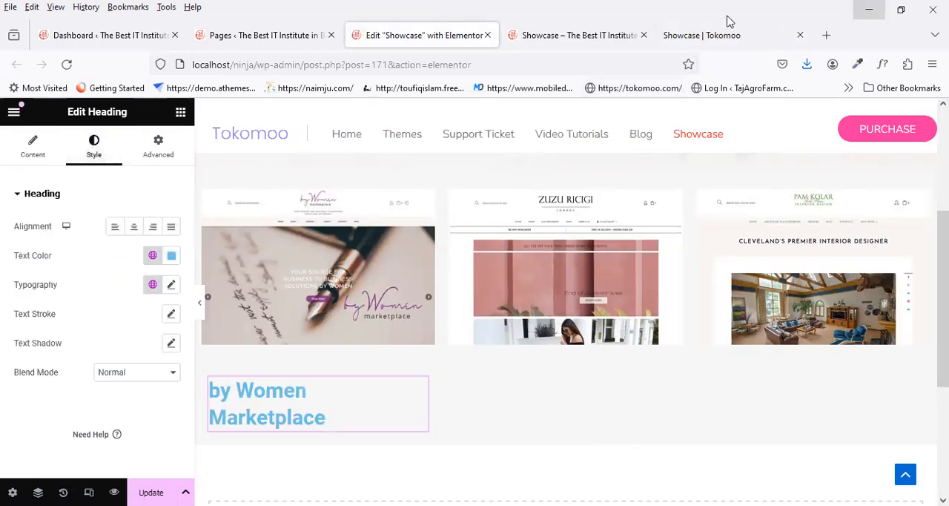
left_click(707, 35)
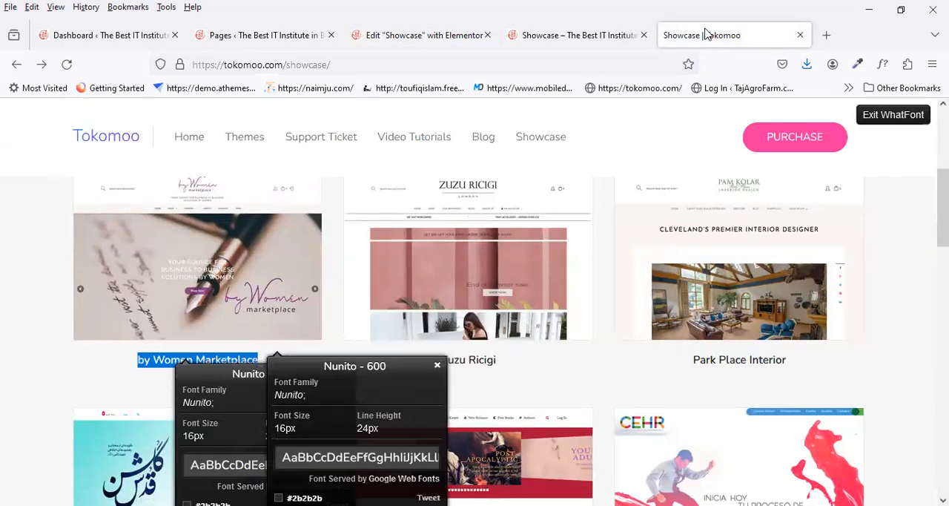
left_click(276, 35)
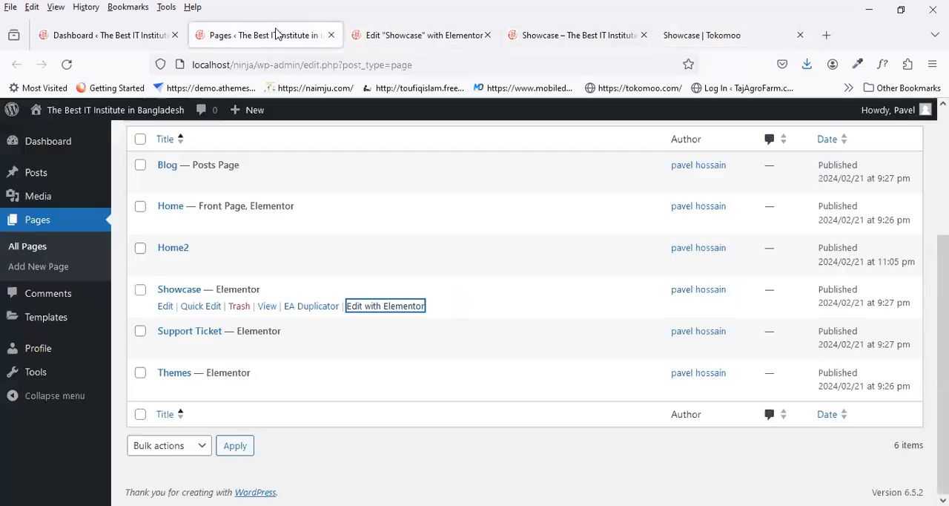
left_click(359, 41)
left_click(172, 257)
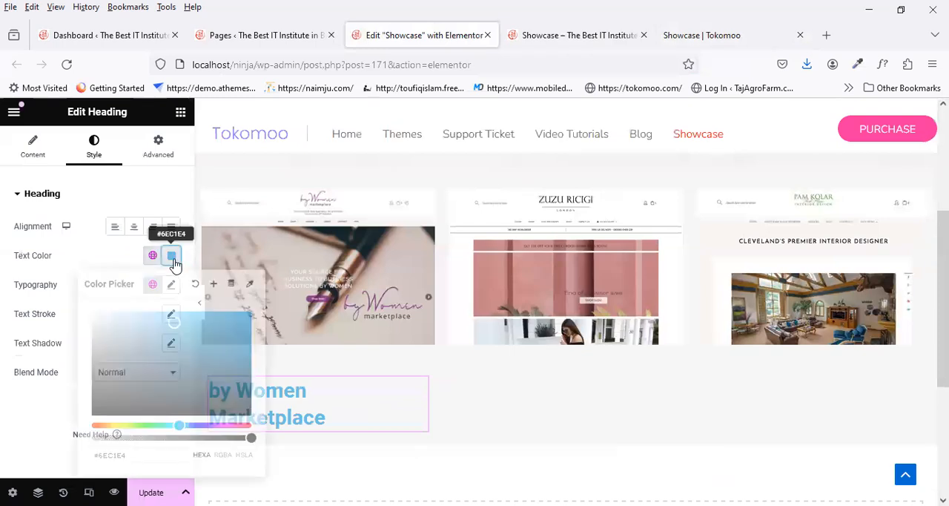
type("b")
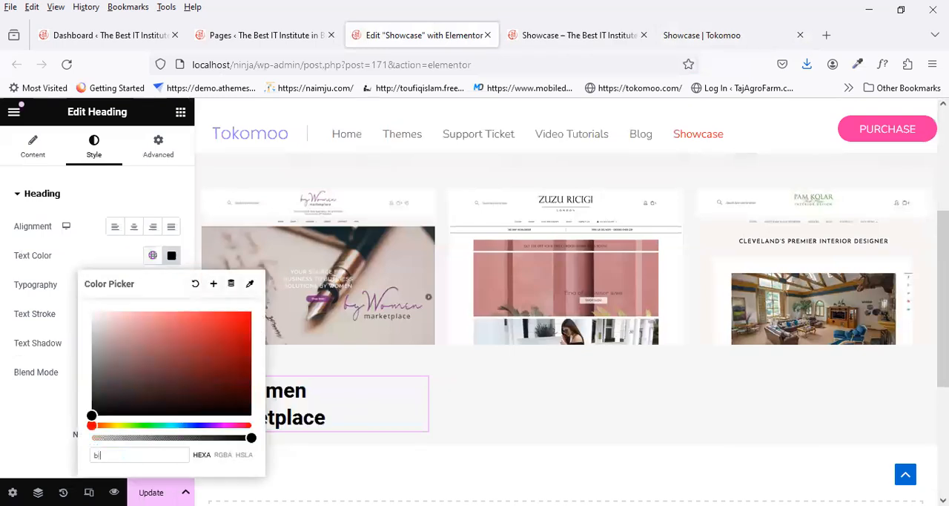
type("lack")
left_click(59, 432)
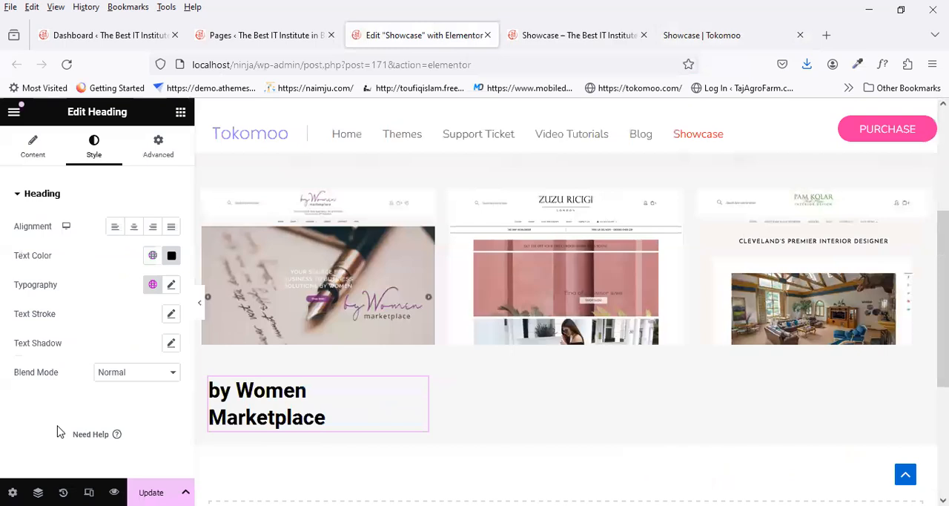
left_click(134, 227)
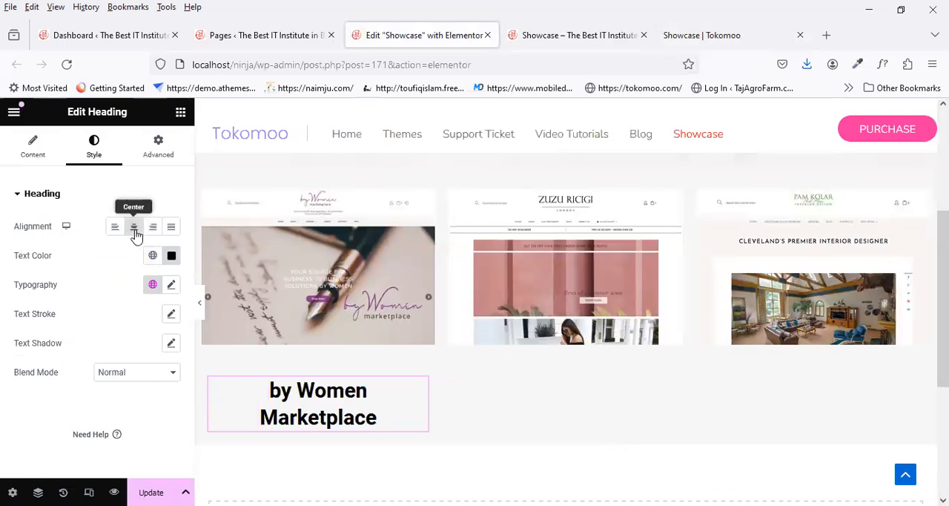
Step: Set the by Women Marketplace heading's typography to Nunito, size 16 px and line height 24 px
left_click(171, 286)
left_click(138, 354)
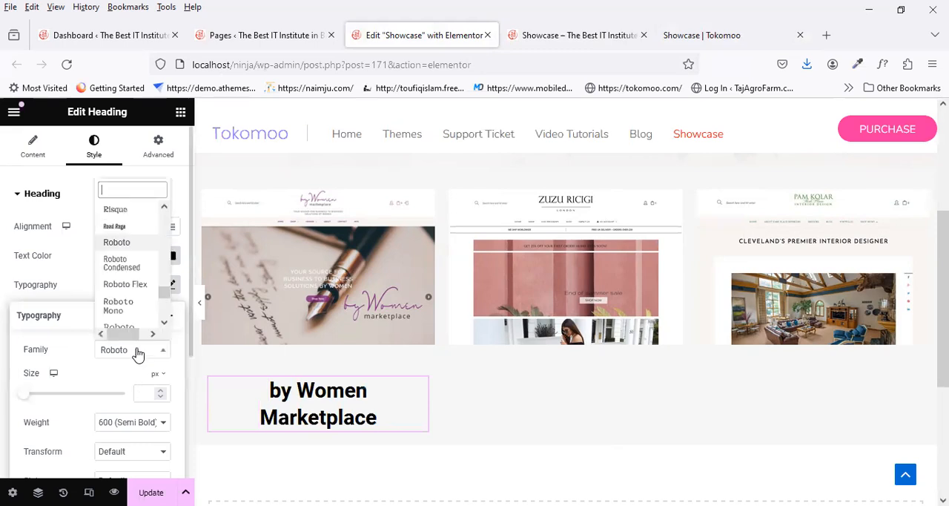
type("nun")
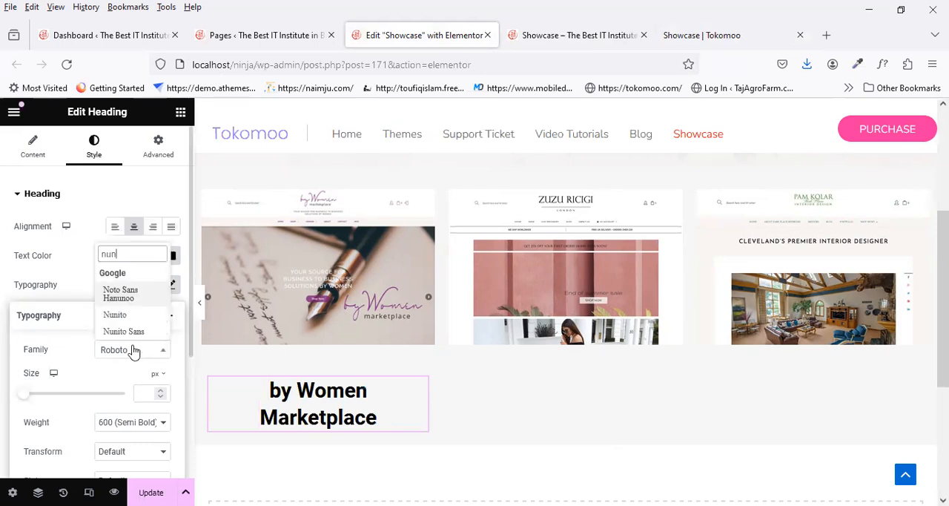
left_click(141, 316)
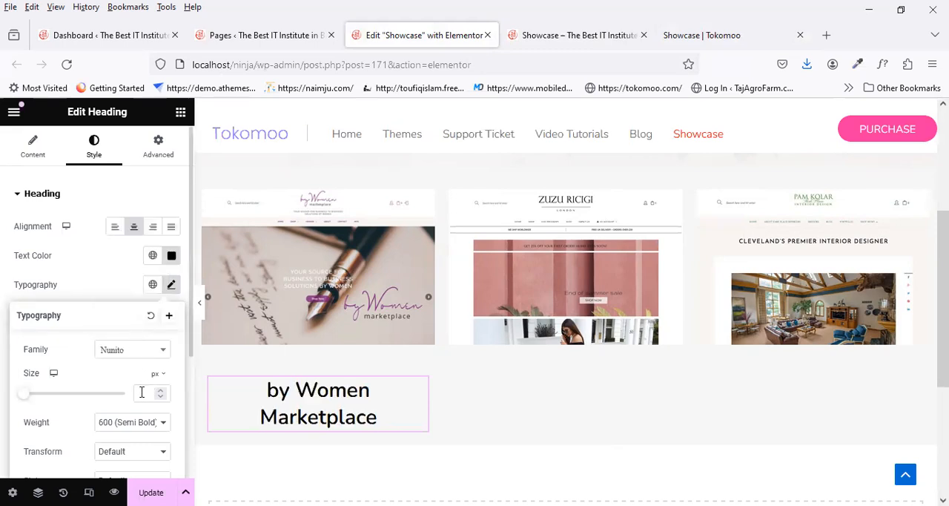
left_click(139, 394)
type("16")
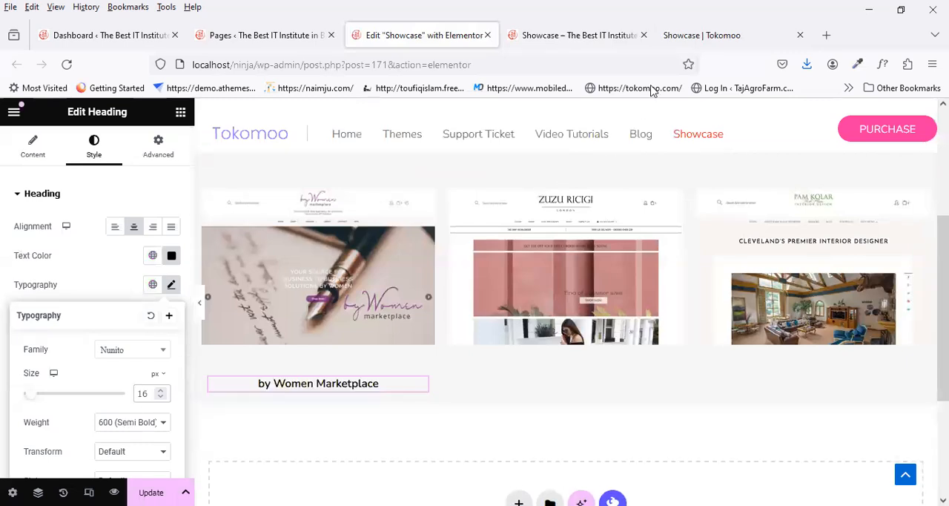
left_click(686, 37)
left_click(393, 37)
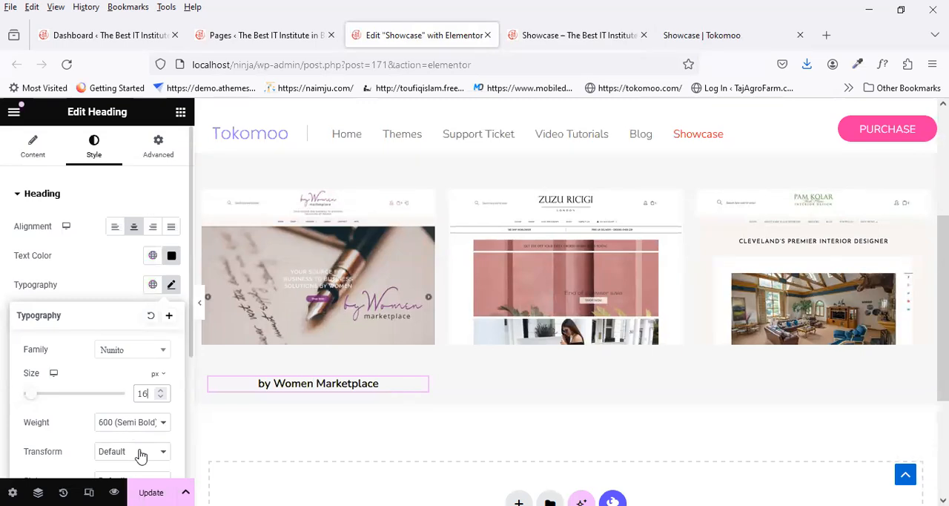
scroll(141, 456, "down", 2)
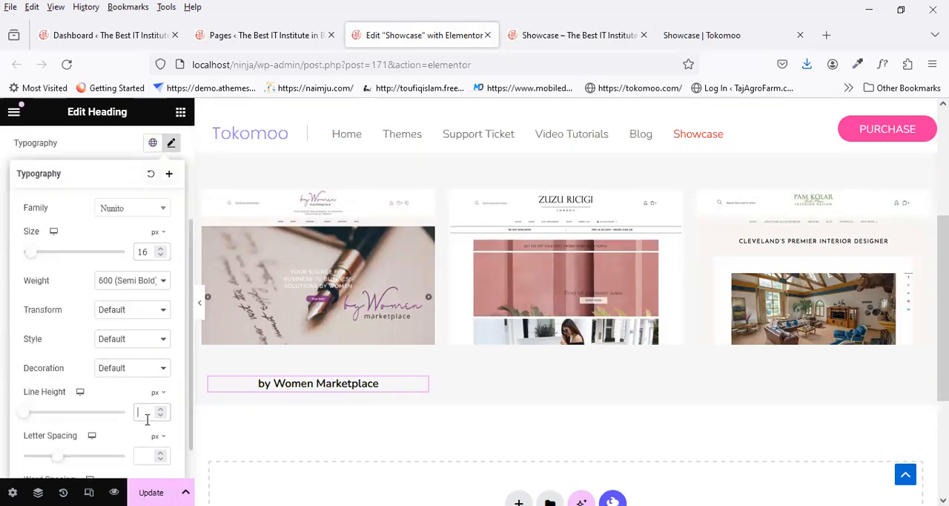
left_click(143, 411)
type("24")
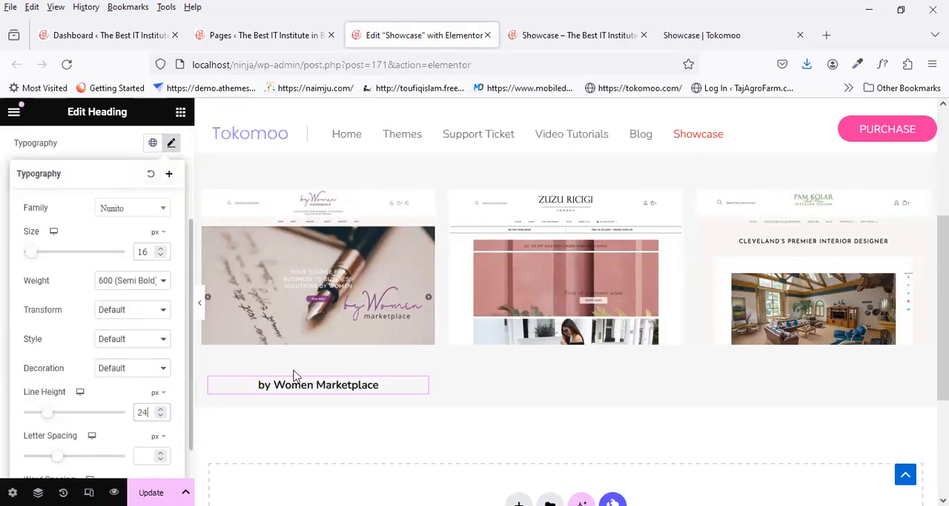
Step: Update the page, close the font details on the reference page, and compare the preview's caption with the reference
key("ctrl+s")
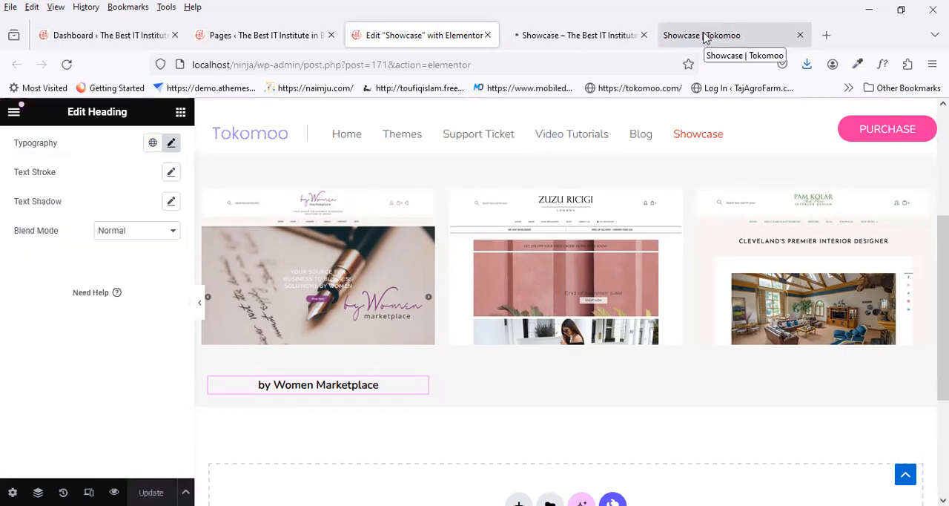
left_click(705, 35)
left_click(437, 365)
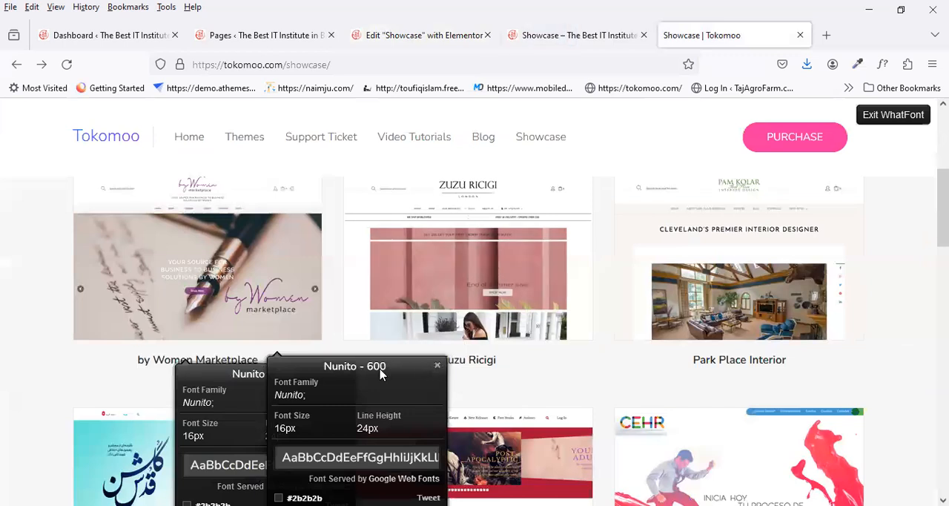
left_click(343, 373)
left_click(570, 35)
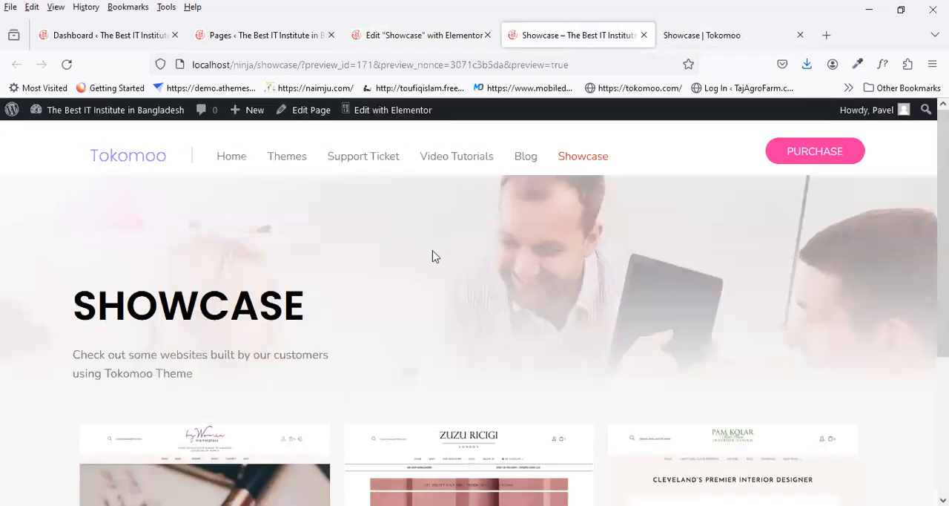
scroll(412, 293, "down", 3)
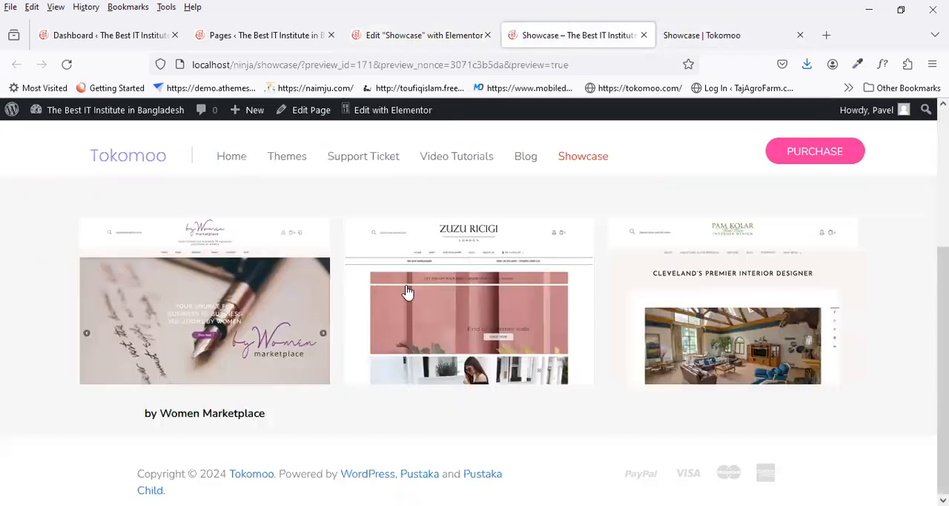
left_click(693, 34)
left_click(588, 33)
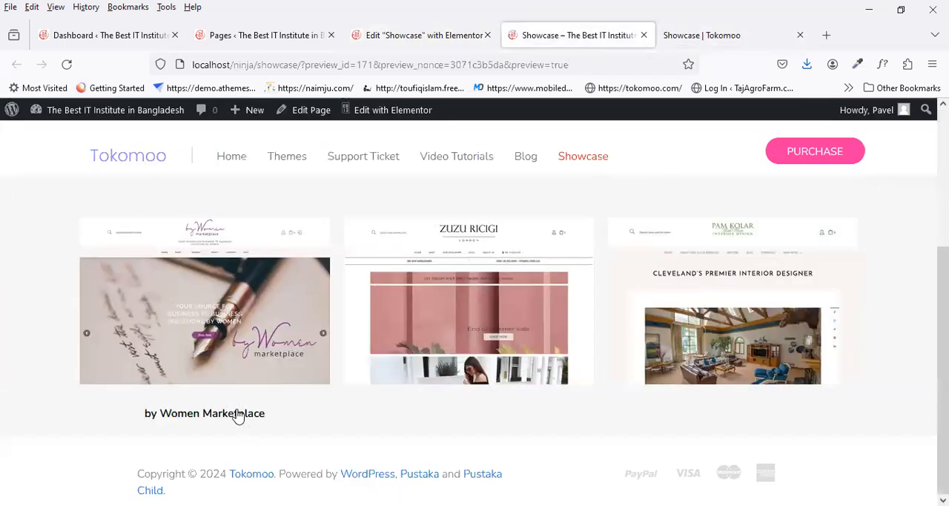
left_click(416, 37)
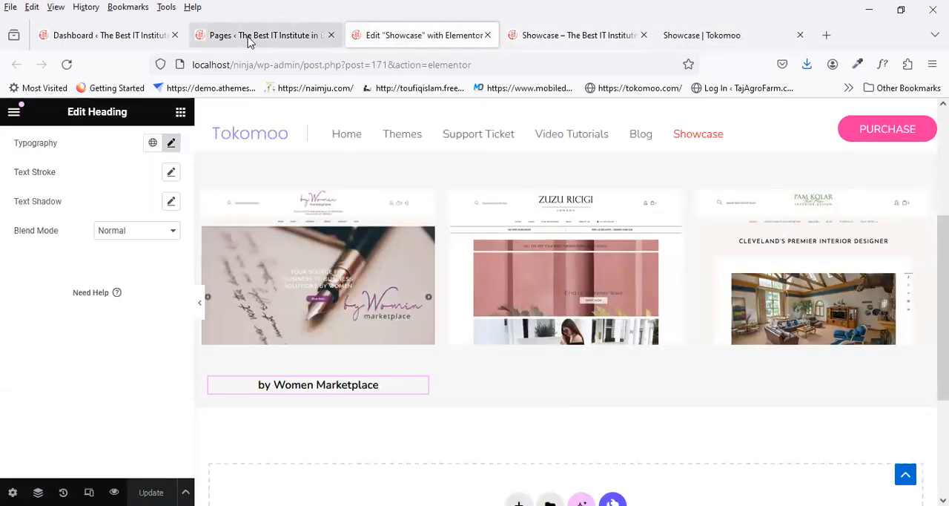
Step: Unlink the by Women Marketplace heading's spacing values, set its top margin to -30 px in the Elementor editor, and update the page
left_click(253, 37)
left_click(432, 35)
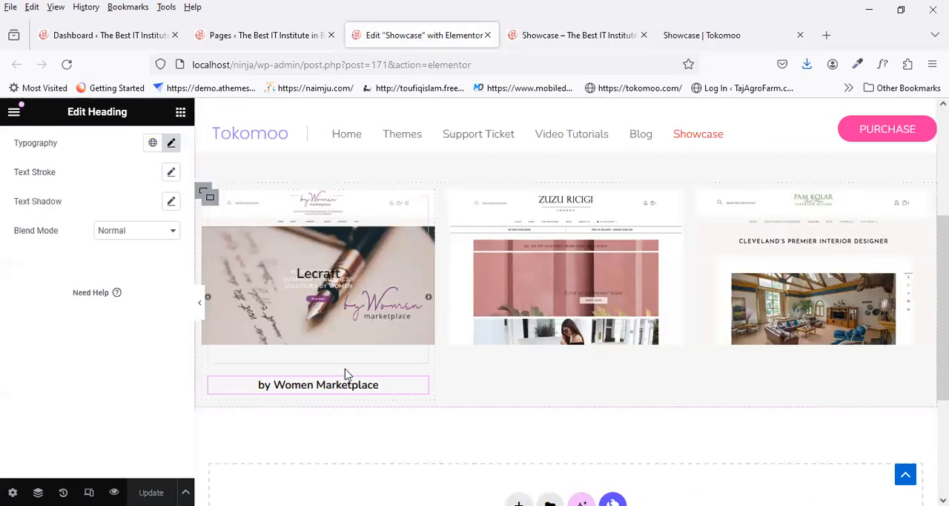
left_click(182, 116)
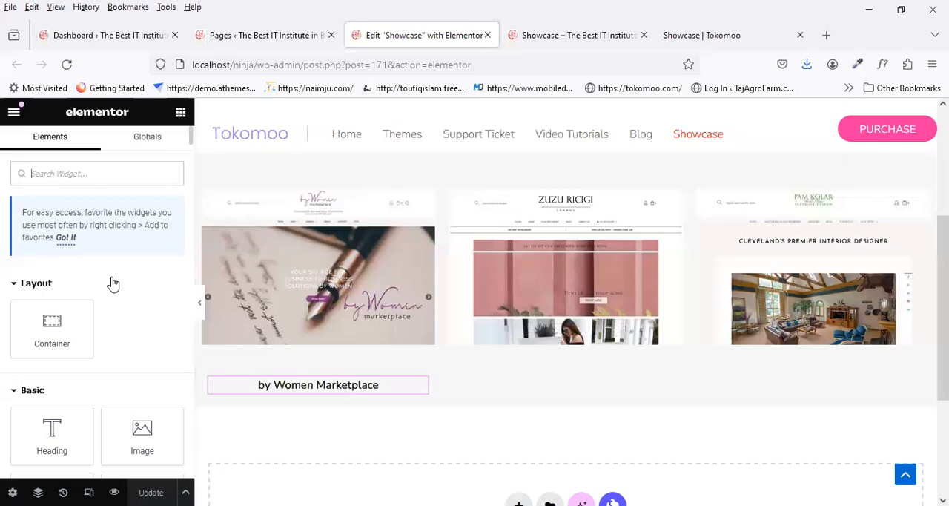
mouse_move(381, 390)
left_click(423, 386)
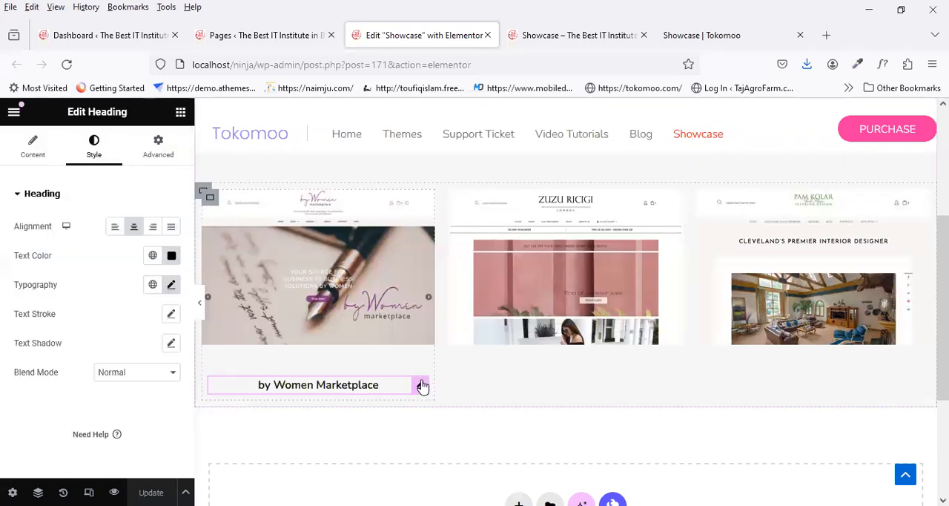
left_click(167, 160)
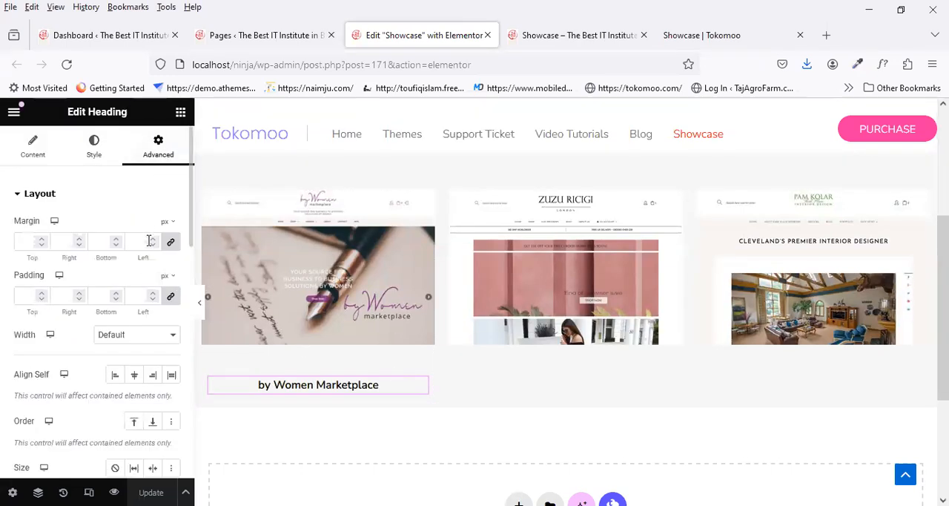
left_click(171, 296)
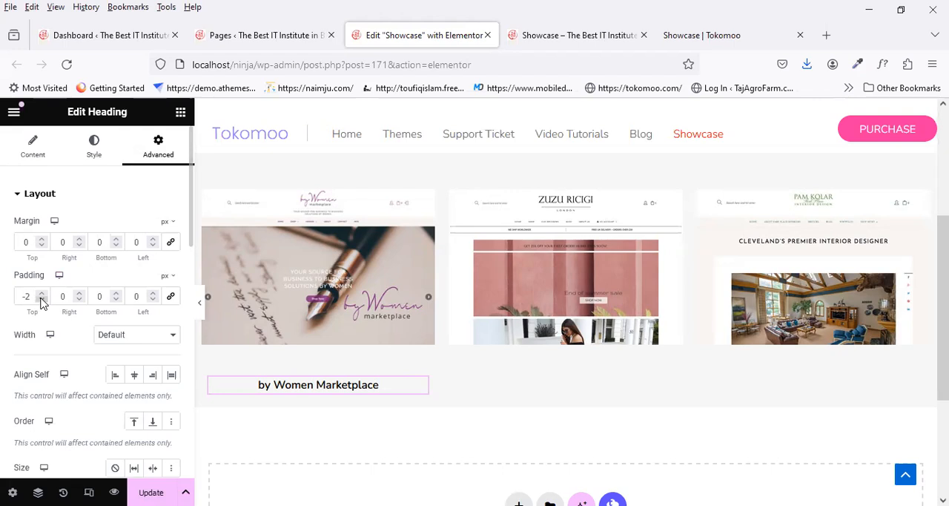
left_click(40, 247)
left_click_drag(40, 250, 40, 253)
left_click(150, 492)
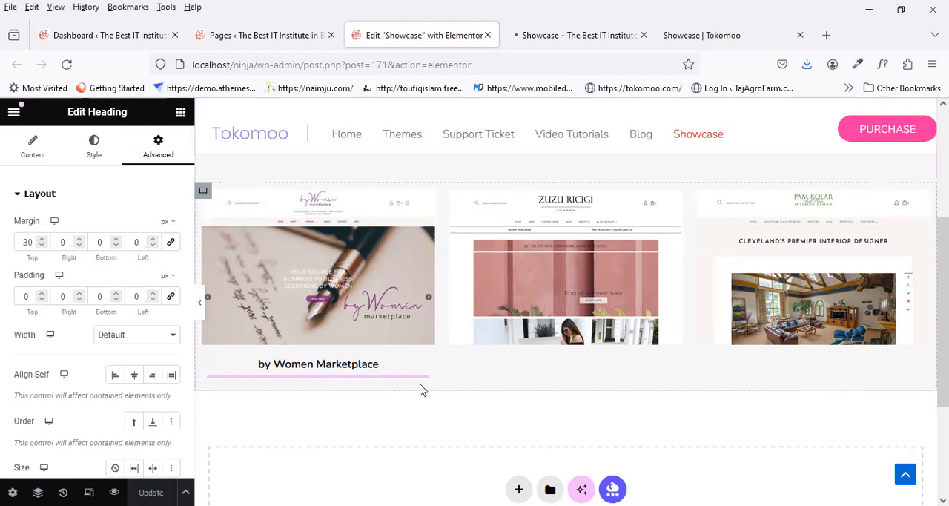
Step: Copy the by Women Marketplace heading and paste it under the second and third thumbnails
right_click(351, 366)
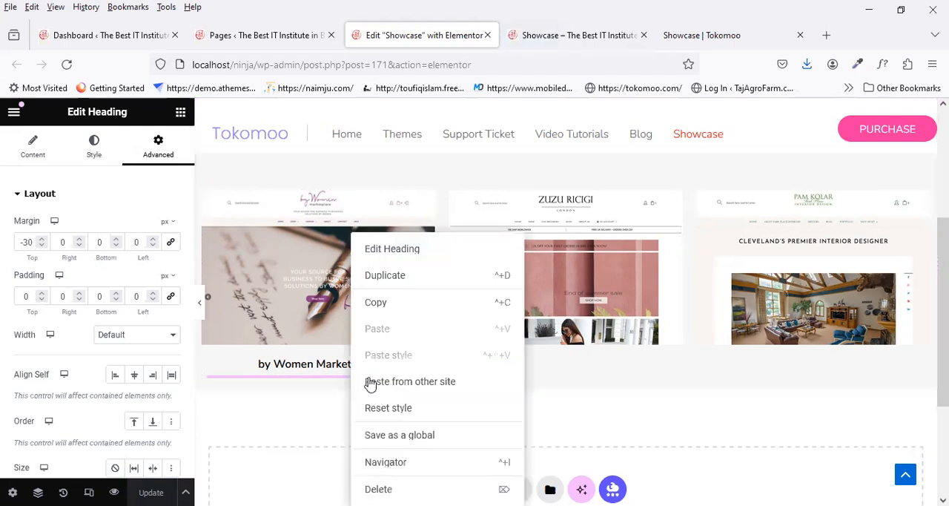
left_click(400, 305)
right_click(525, 364)
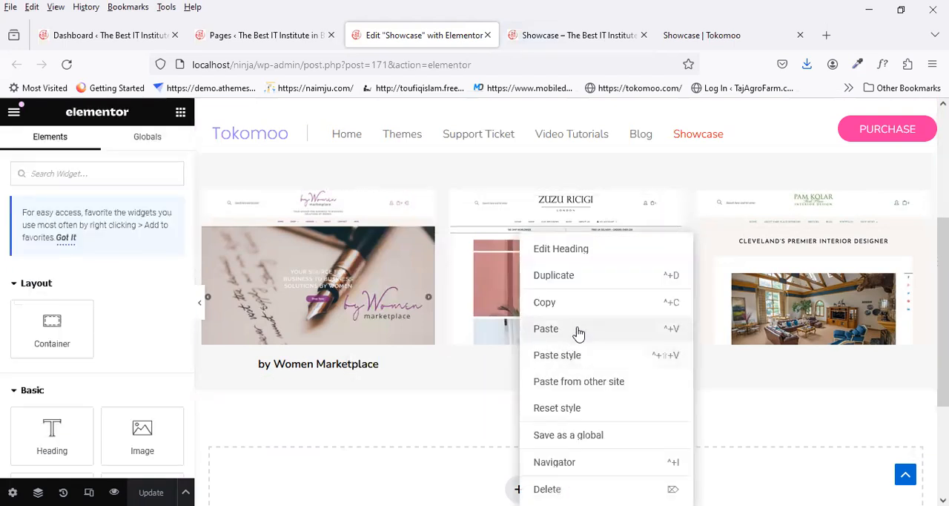
left_click(579, 334)
right_click(782, 365)
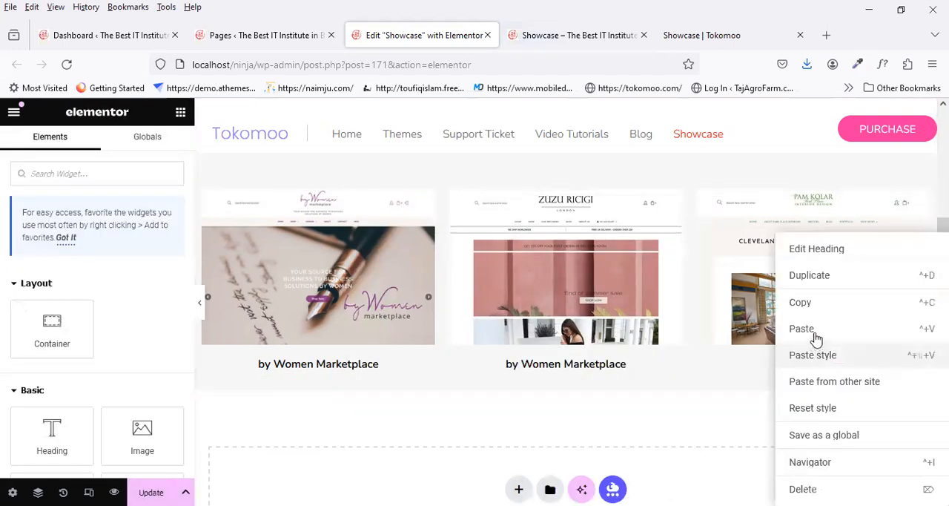
left_click(803, 328)
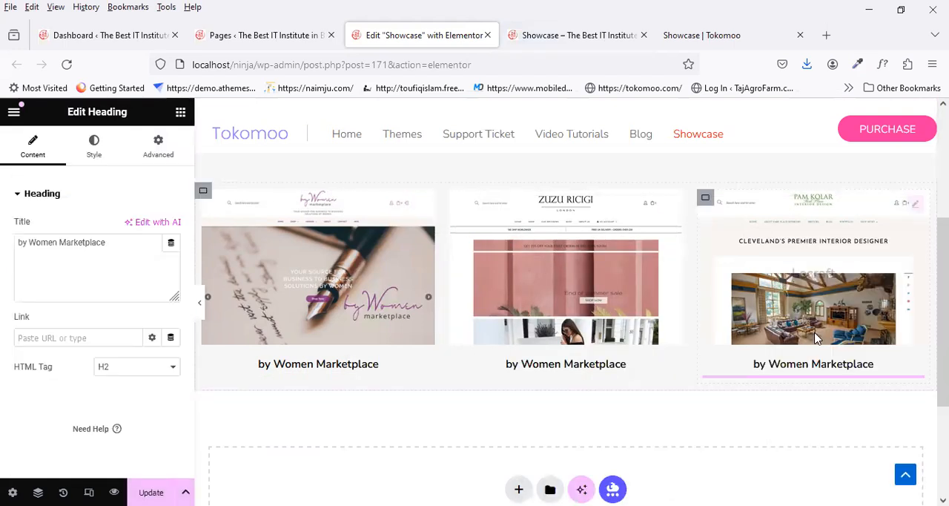
Step: Copy the second thumbnail's caption from the Tokomoo reference page and make it the second heading's title, "Zuzu Ricigi"
left_click(695, 38)
left_click_drag(502, 364, 438, 371)
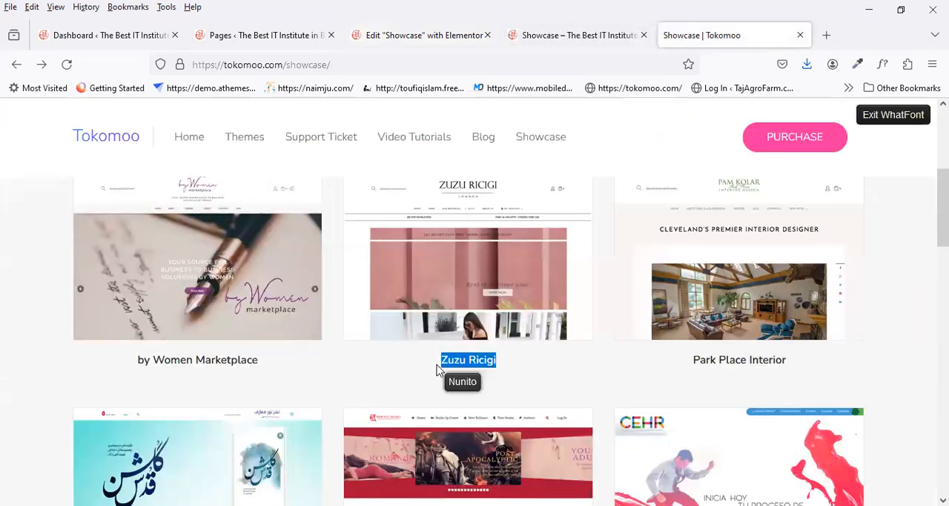
left_click(437, 370)
left_click(401, 36)
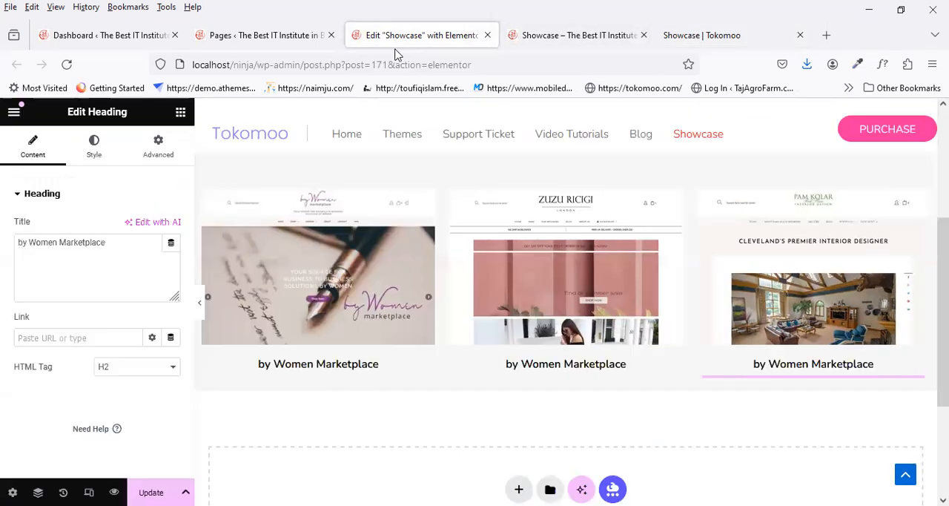
left_click(568, 370)
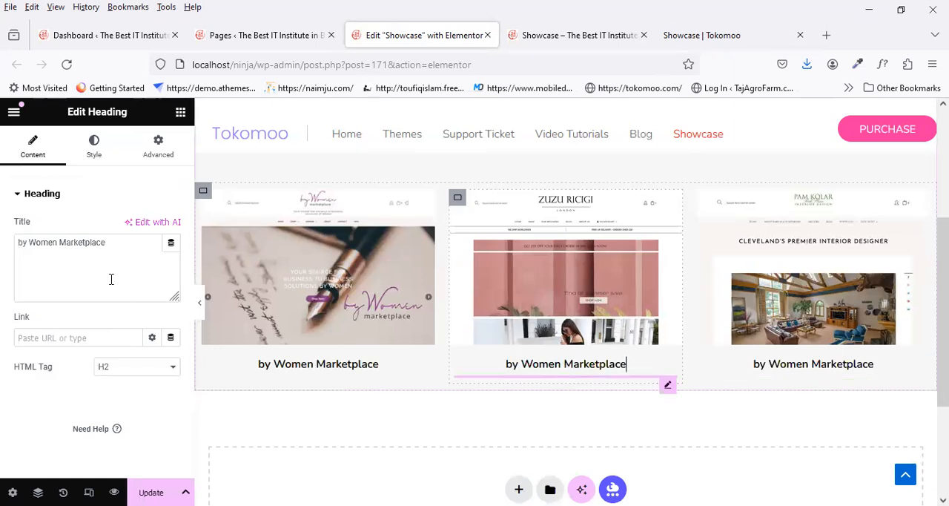
left_click_drag(114, 245, 7, 249)
key("ctrl+v")
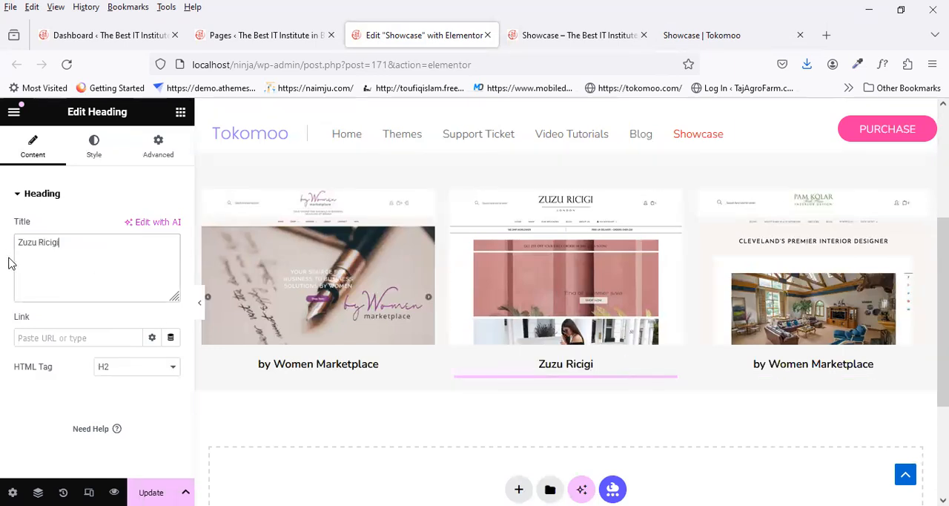
Step: Replace the third heading's title with the reference caption "Park Place Interior", update the page, and check the captions in the preview
left_click(771, 364)
left_click(705, 35)
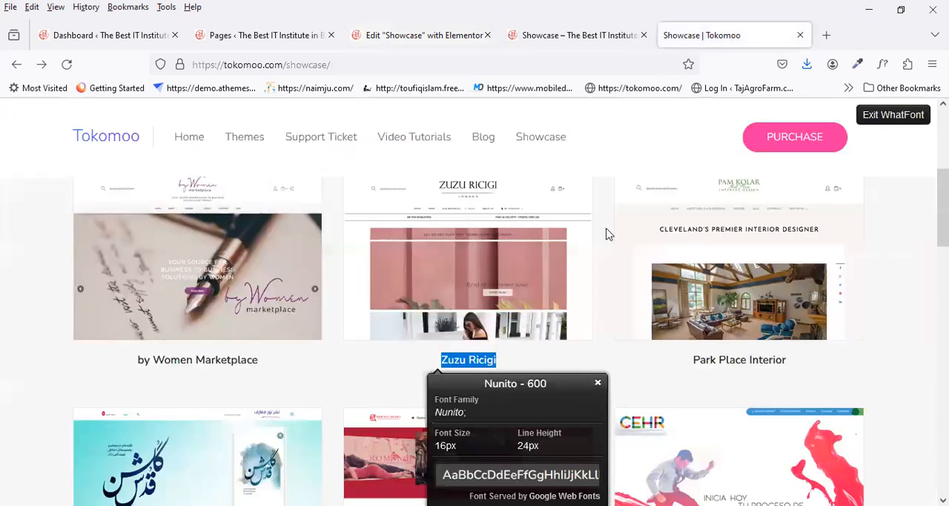
left_click_drag(805, 361, 689, 371)
left_click(382, 45)
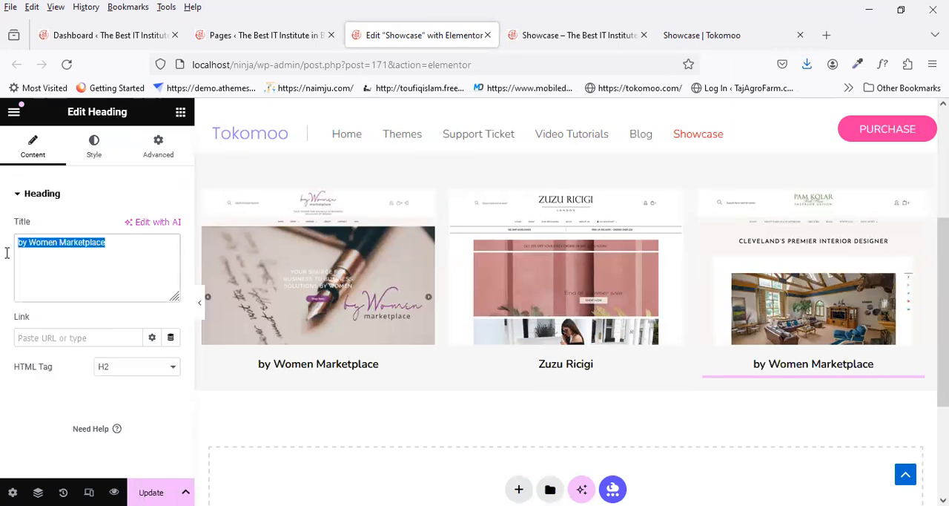
left_click(152, 492)
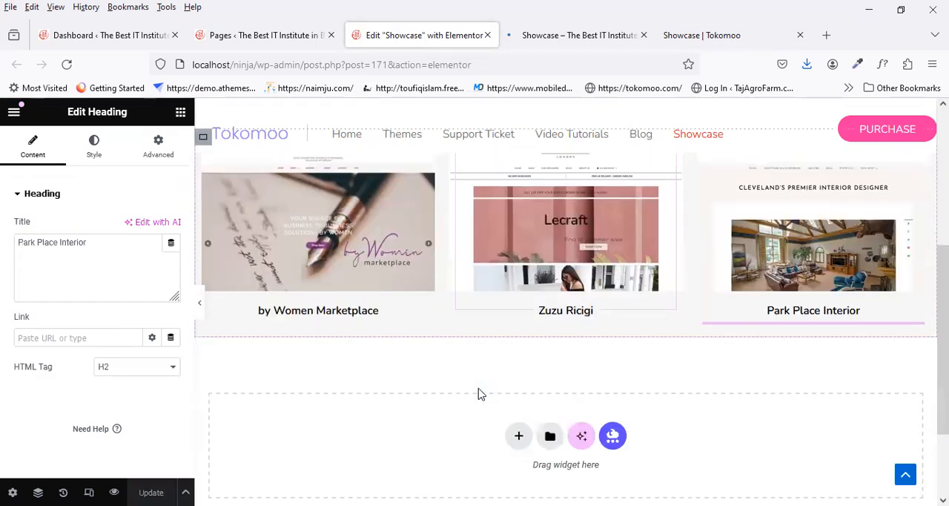
left_click(577, 35)
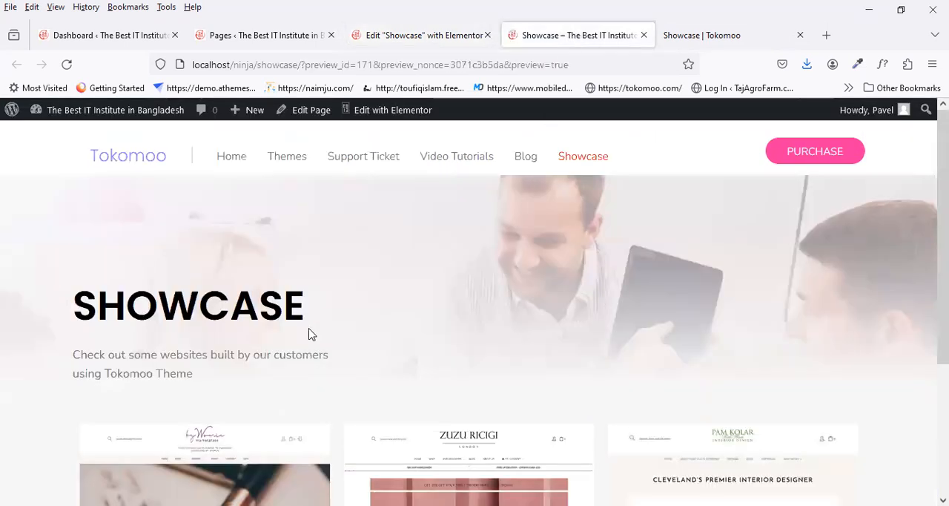
scroll(180, 350, "down", 3)
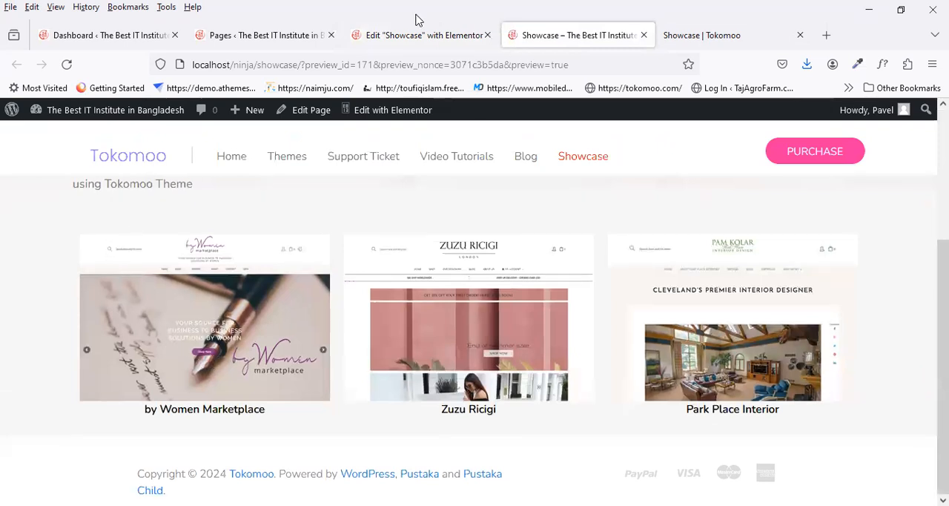
Step: Duplicate the container holding the three captioned thumbnails in the Elementor editor
left_click(238, 36)
left_click(424, 37)
scroll(333, 228, "up", 2)
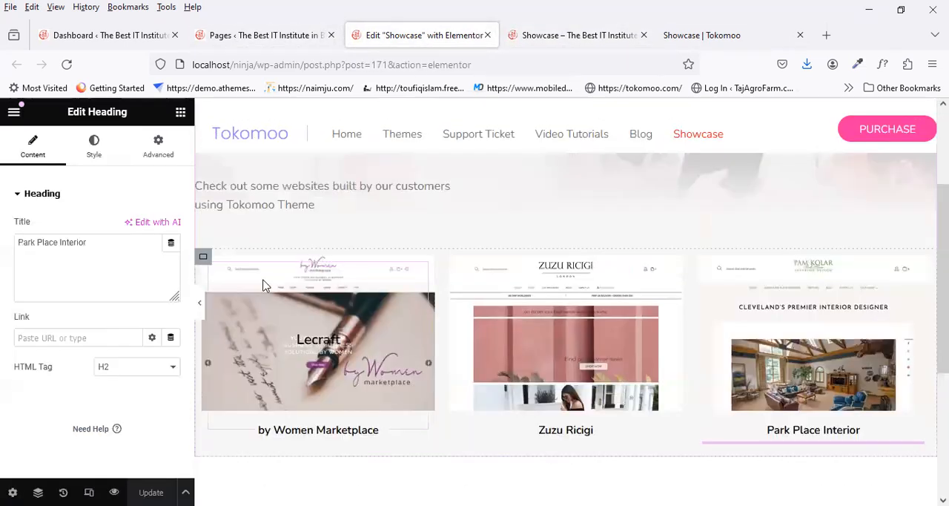
right_click(204, 268)
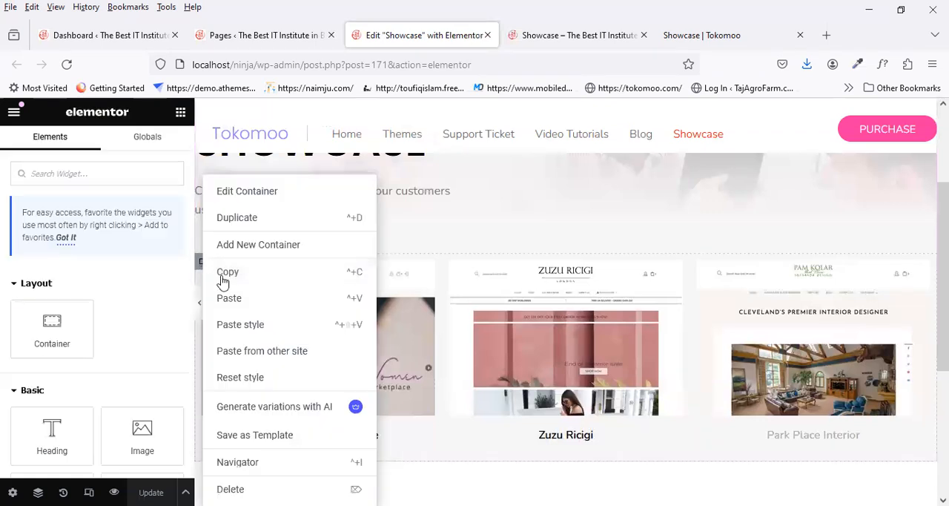
left_click(236, 221)
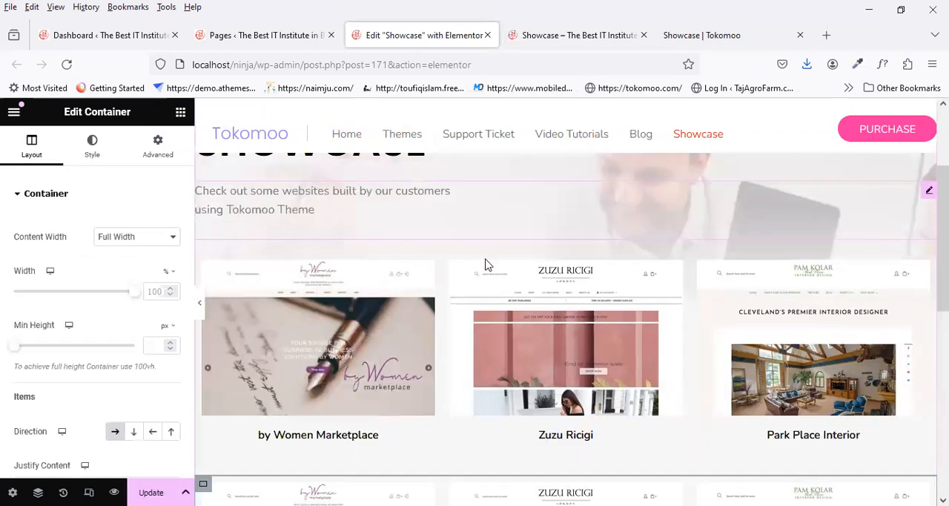
scroll(486, 265, "down", 4)
scroll(489, 313, "up", 1)
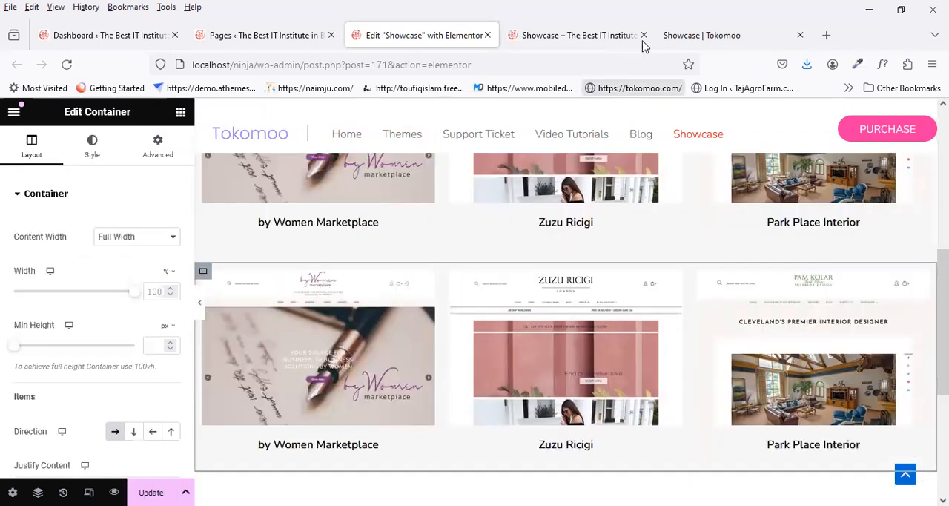
Step: Look through the remaining thumbnail rows on the Tokomoo reference page and close both font detail popups
left_click(671, 37)
scroll(378, 405, "down", 6)
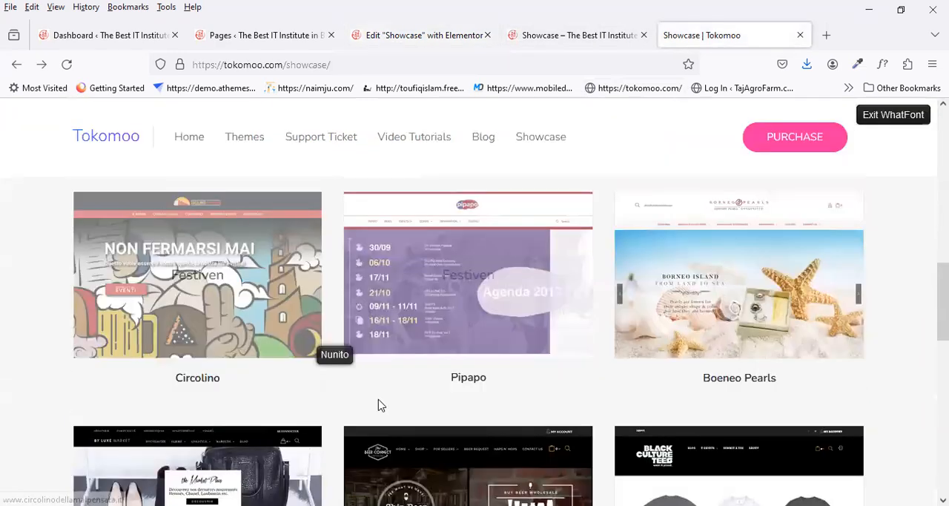
scroll(378, 405, "down", 10)
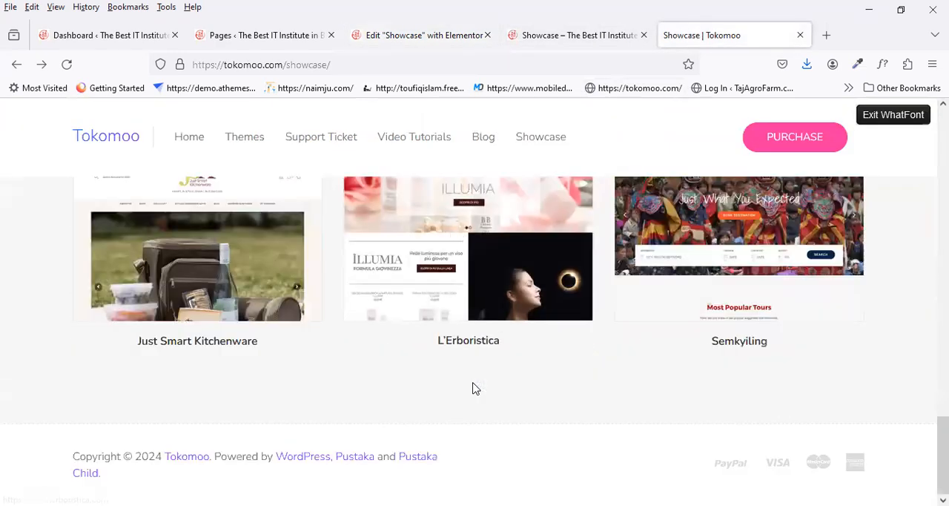
scroll(476, 389, "up", 8)
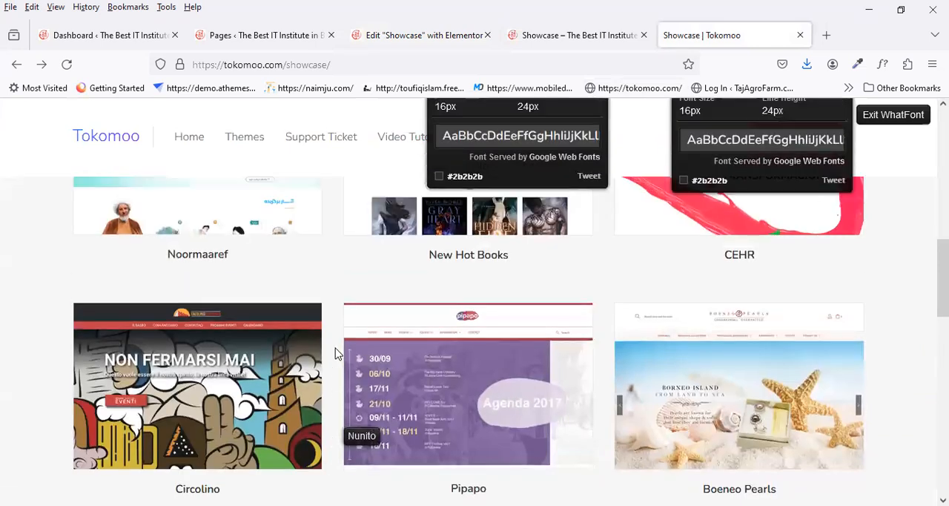
scroll(335, 354, "up", 4)
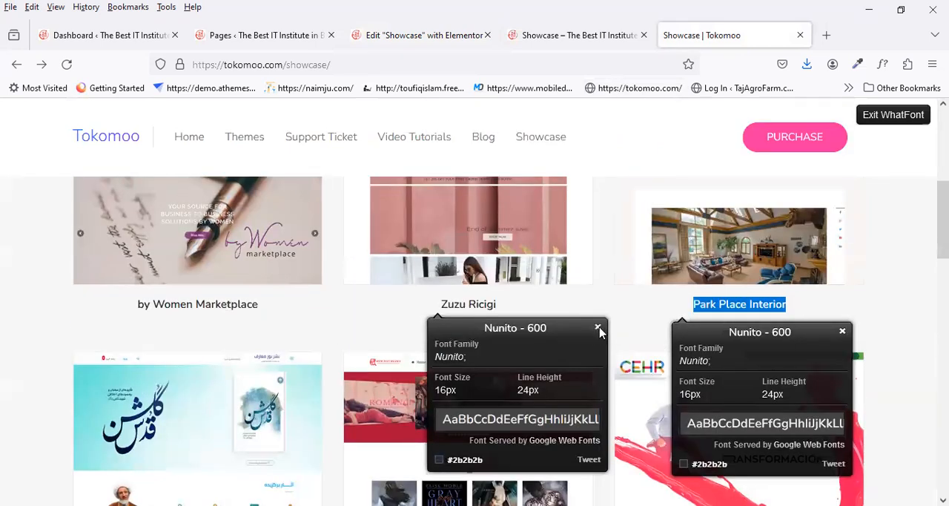
left_click(598, 328)
left_click(842, 331)
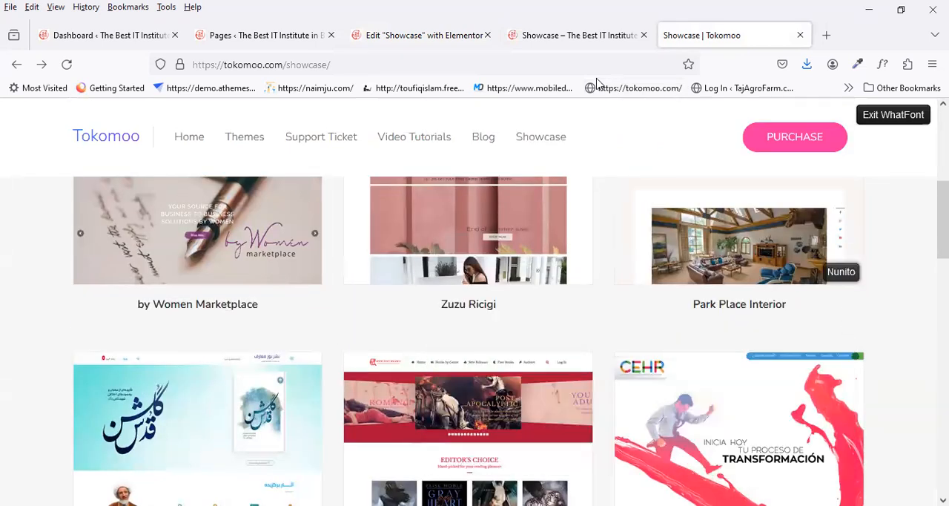
Step: Update the page in the Elementor editor and reload its preview
left_click(583, 37)
left_click(419, 35)
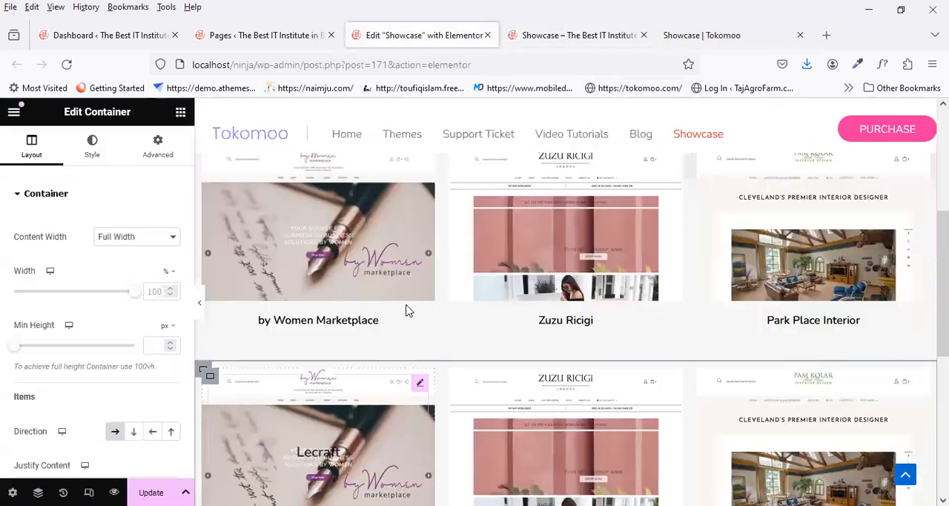
scroll(407, 311, "up", 3)
left_click(152, 492)
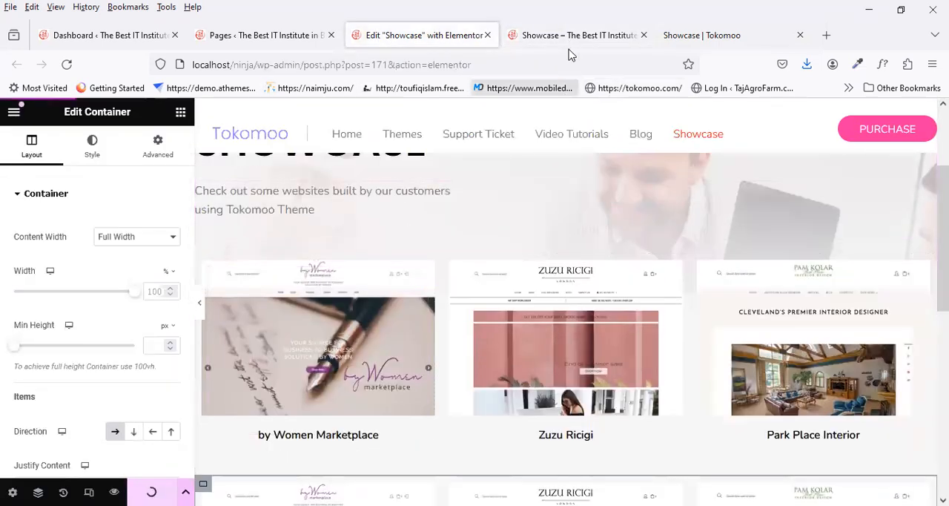
left_click(576, 36)
left_click(66, 64)
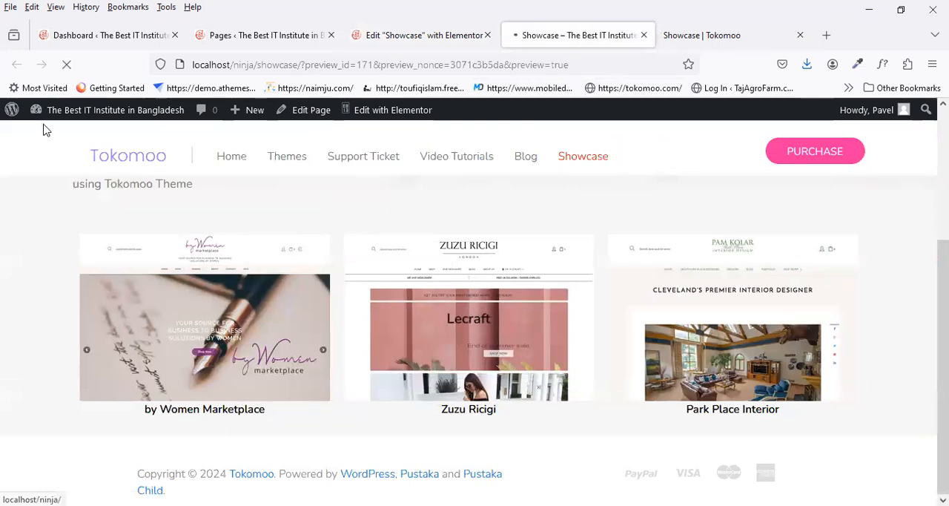
Step: Review both thumbnail rows in the page preview and return to the Tokomoo reference page for comparison
scroll(316, 245, "down", 5)
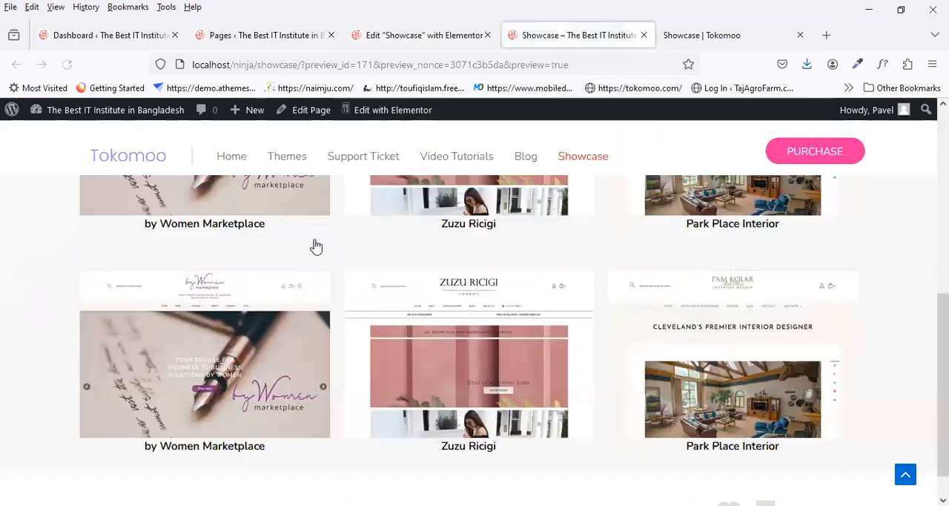
scroll(317, 246, "up", 2)
scroll(314, 245, "up", 3)
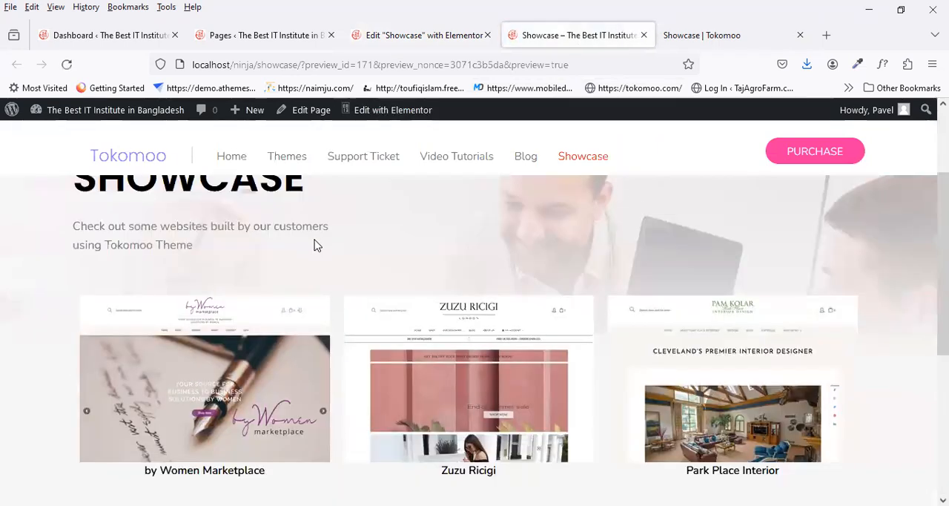
scroll(316, 246, "up", 2)
scroll(315, 245, "down", 3)
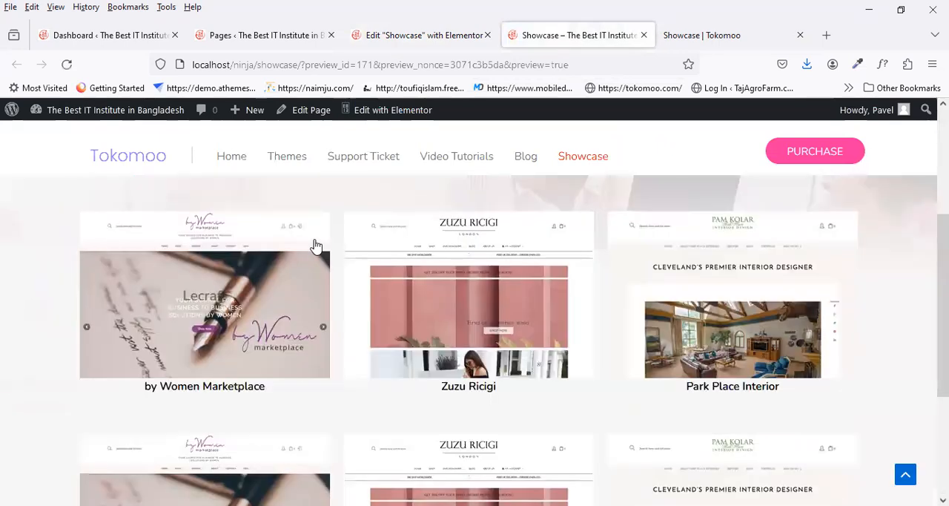
scroll(315, 246, "up", 3)
left_click(711, 41)
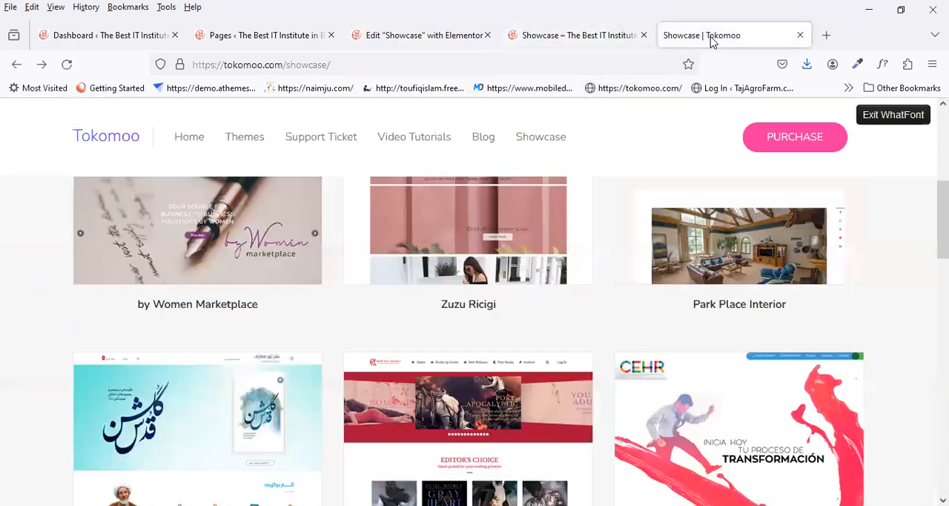